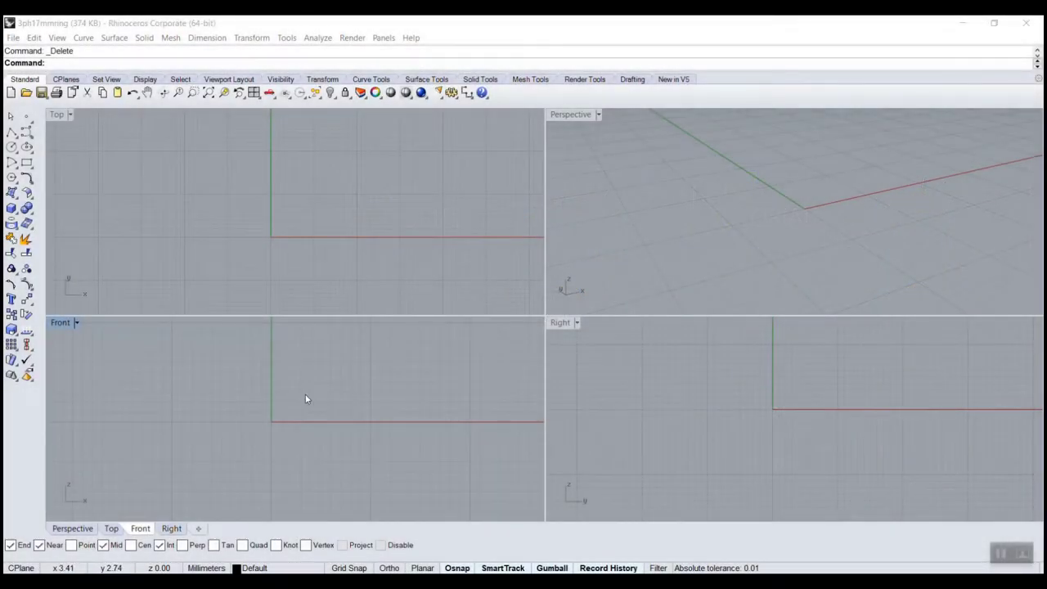
Step: In the Front view, create a torus centred on the origin with an inner diameter of about 22.8 mm as the ring band
double_click(60, 325)
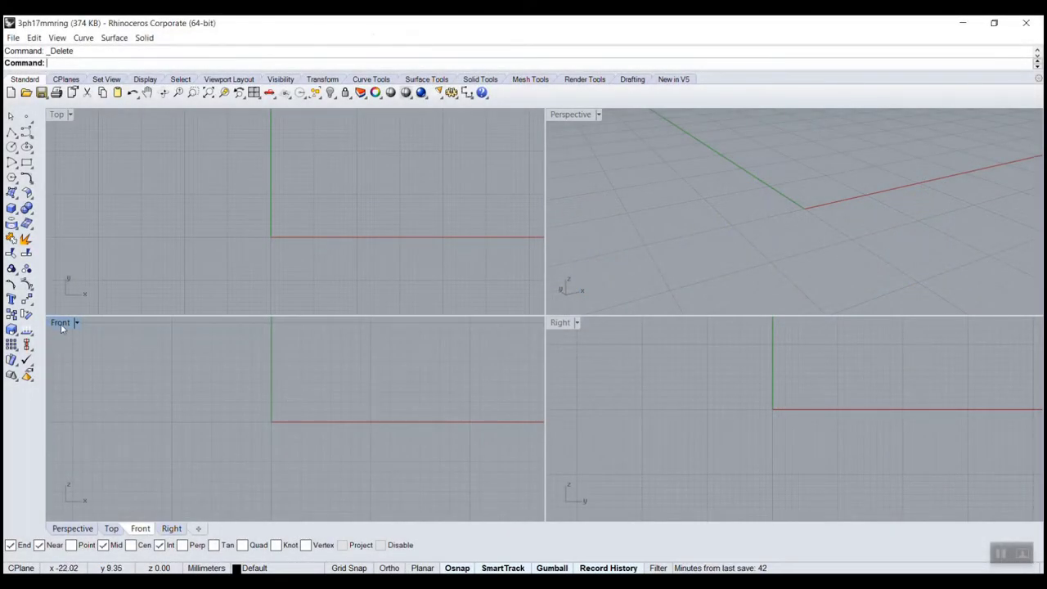
scroll(510, 216, down, 4)
right_drag(509, 225, 498, 283)
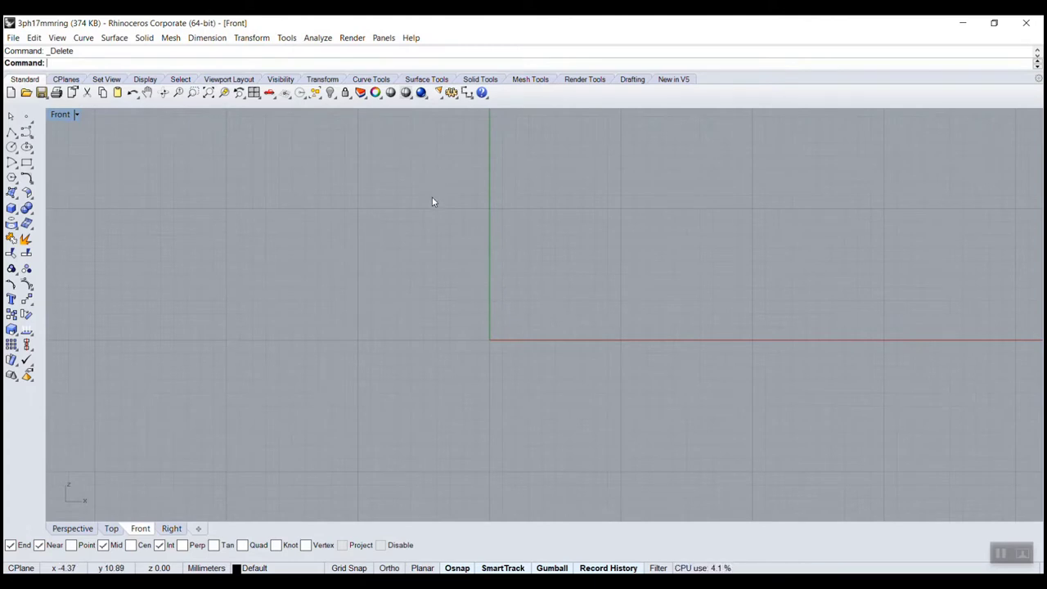
text(torus)
key(Return)
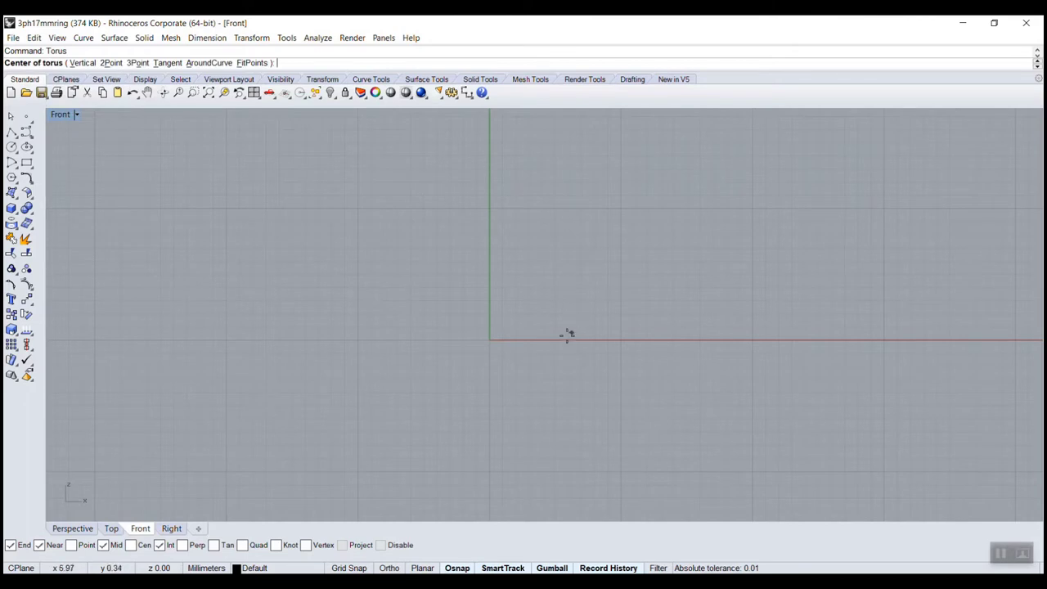
text(0)
key(Return)
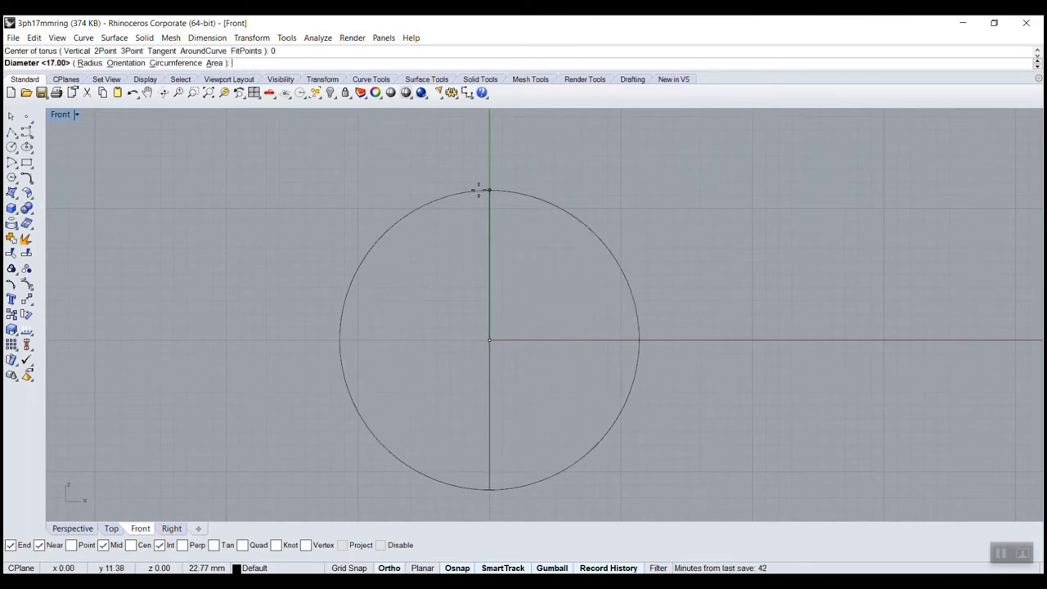
click(481, 190)
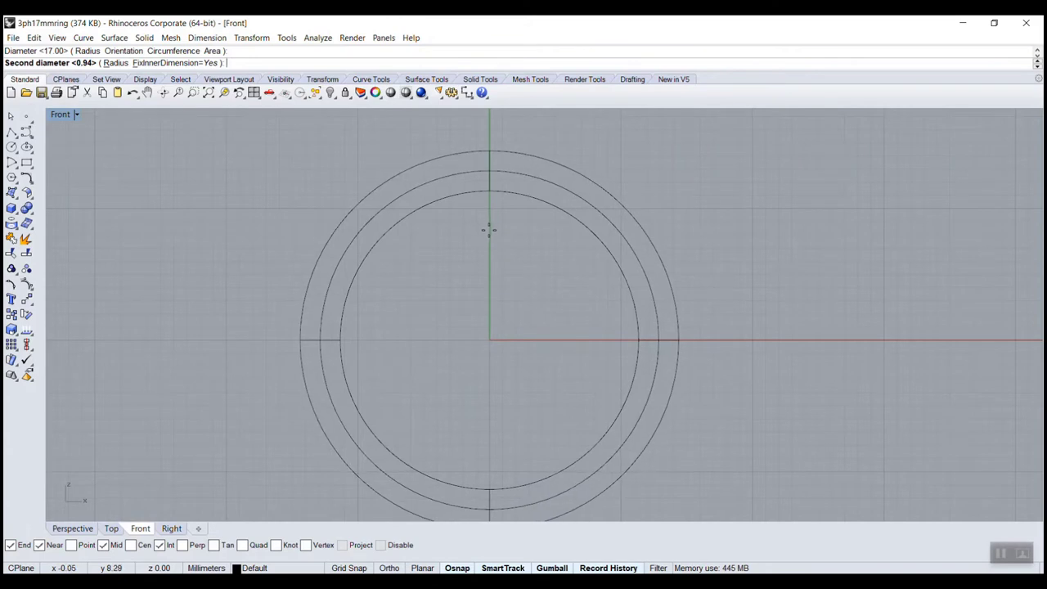
click(487, 223)
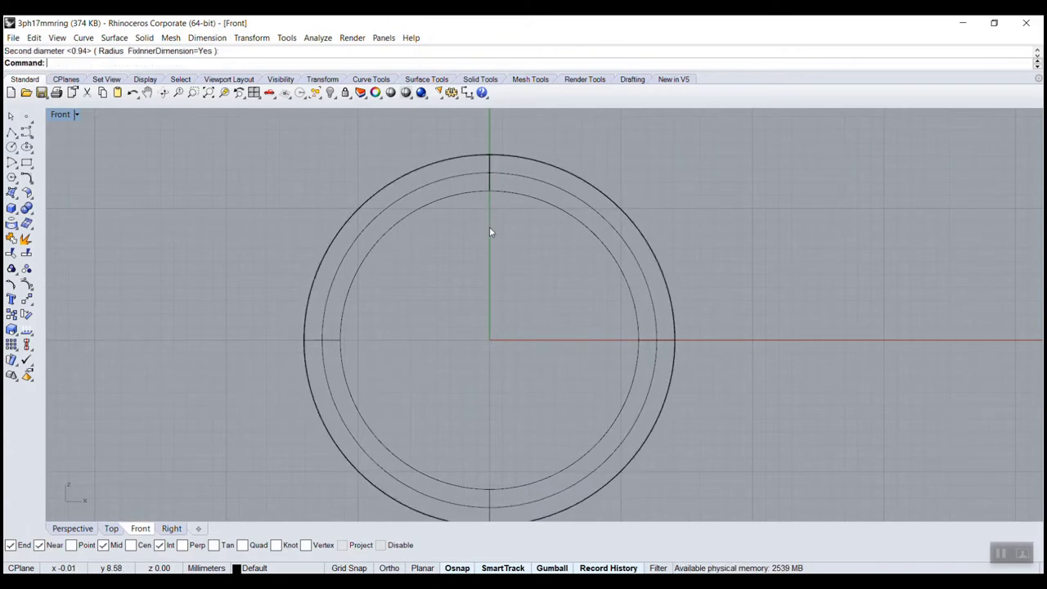
Step: Create a box from its base centre at the origin, about 4.1 mm long, 1.6 mm wide and 1.9 mm high
double_click(60, 115)
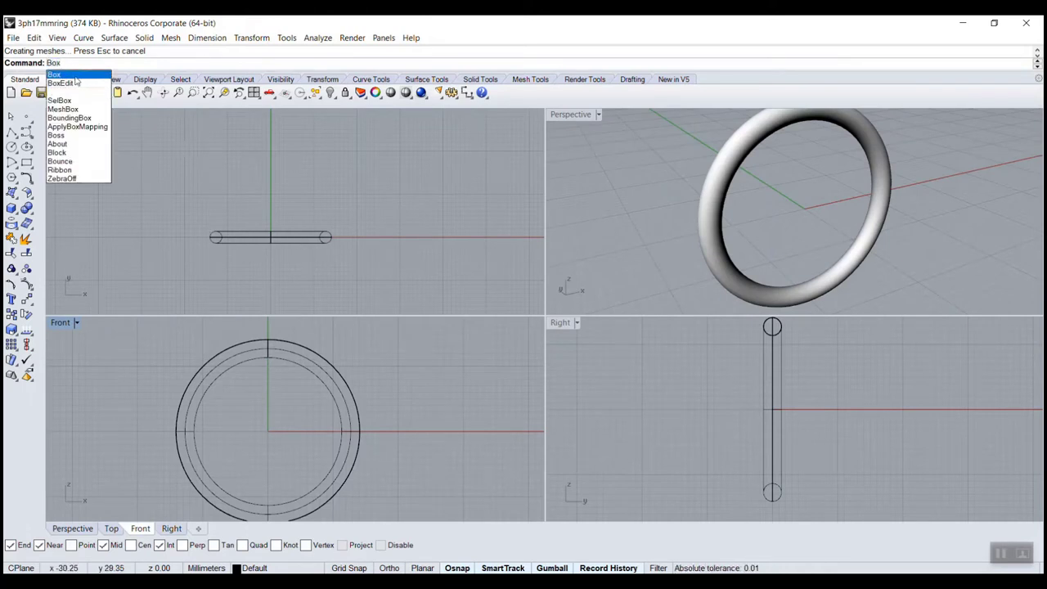
click(75, 77)
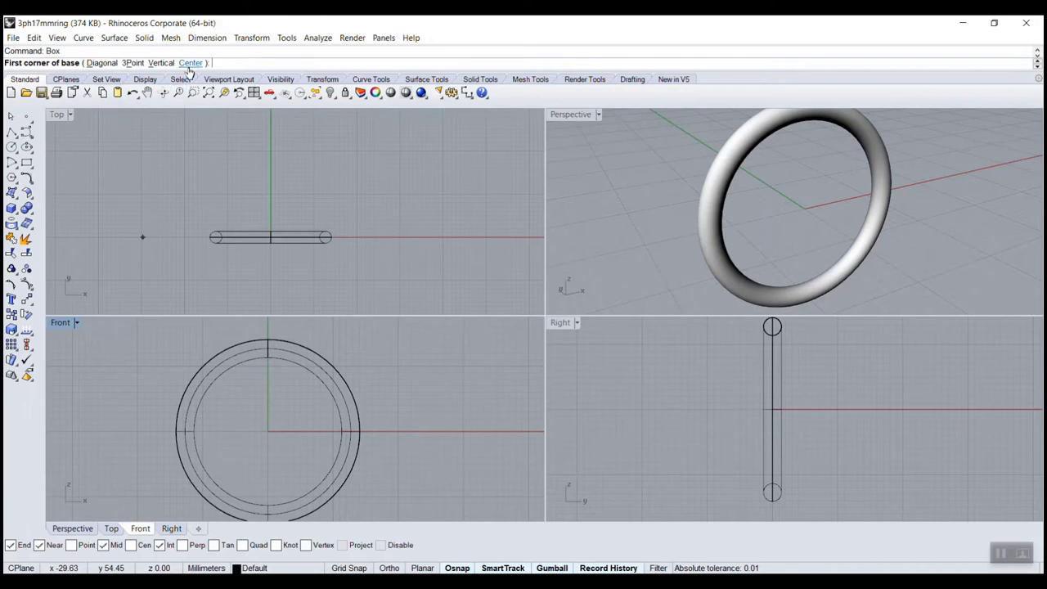
click(189, 63)
scroll(292, 268, up, 2)
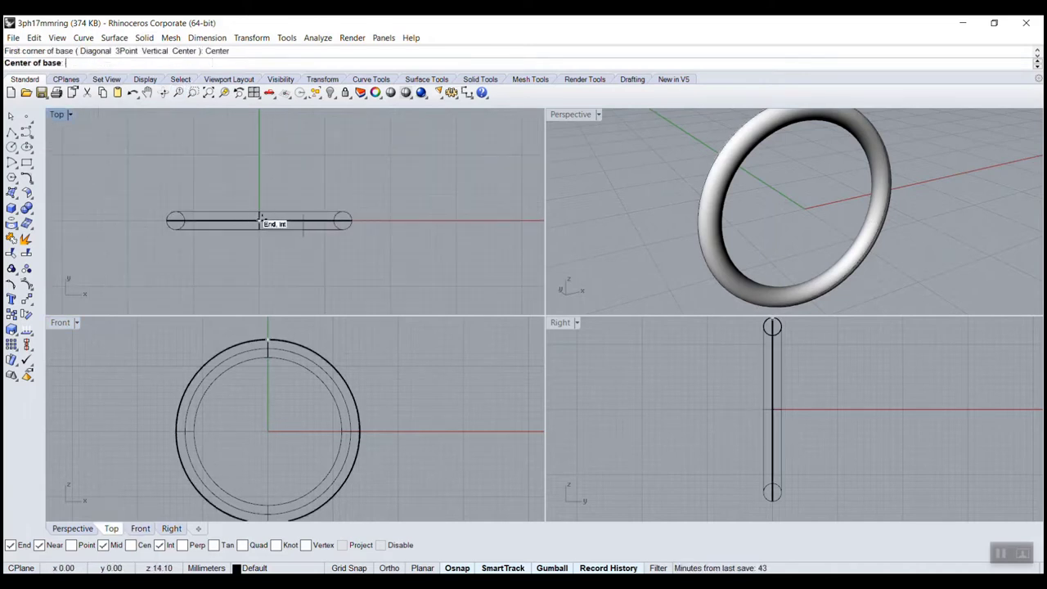
scroll(261, 218, up, 2)
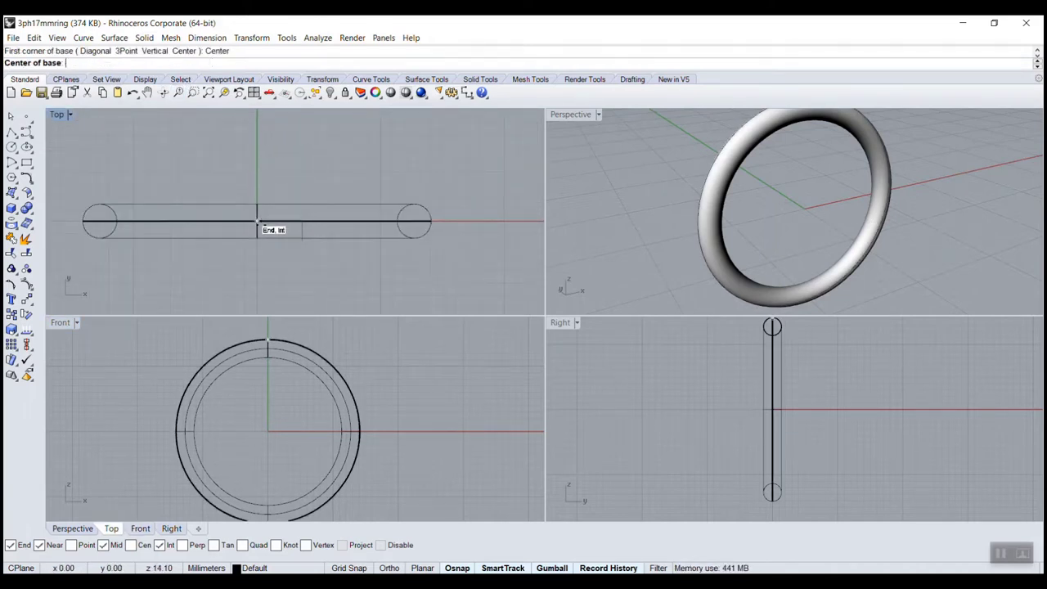
click(257, 220)
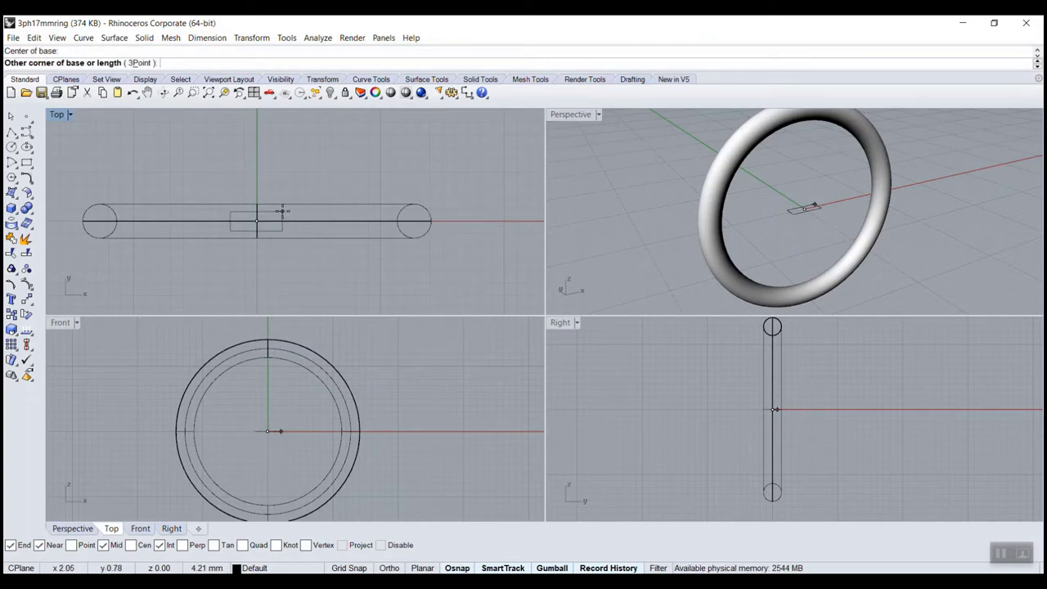
click(283, 211)
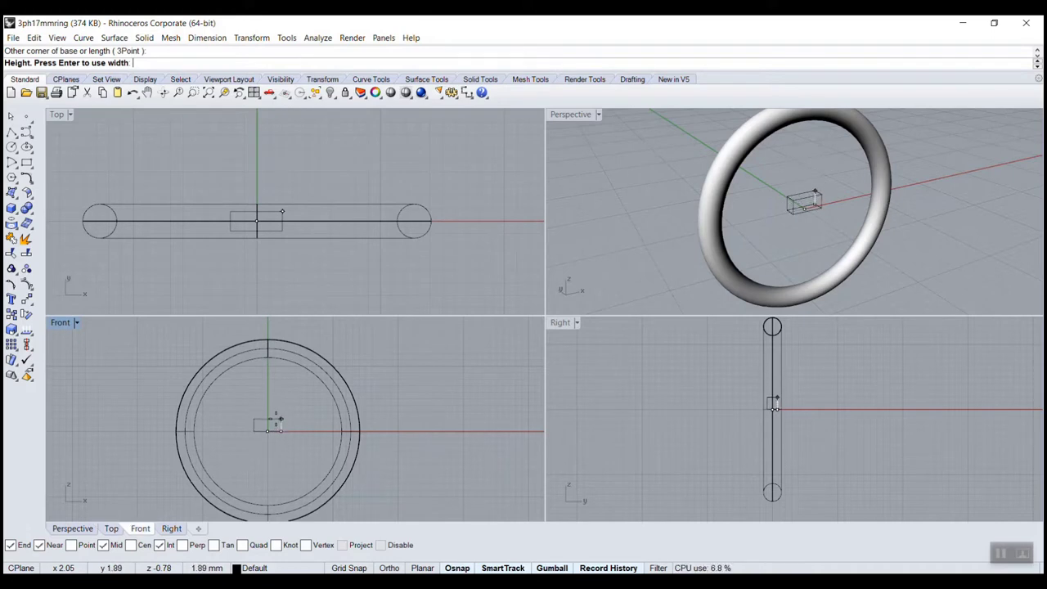
click(277, 421)
Step: Move the box straight up in the Front view until it straddles the outer edge at the top of the torus
click(277, 425)
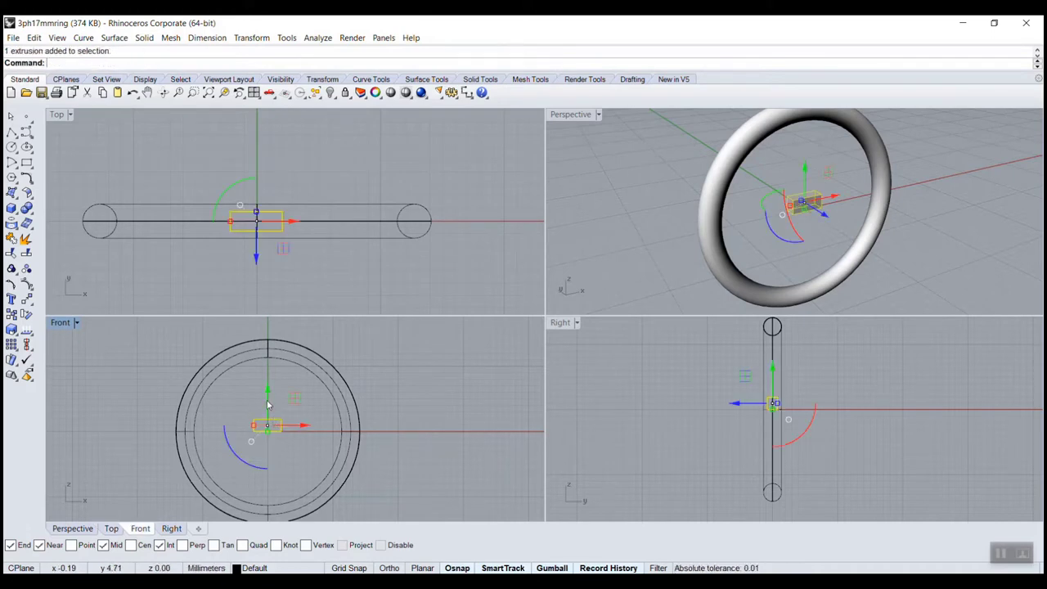
drag(270, 407, 270, 321)
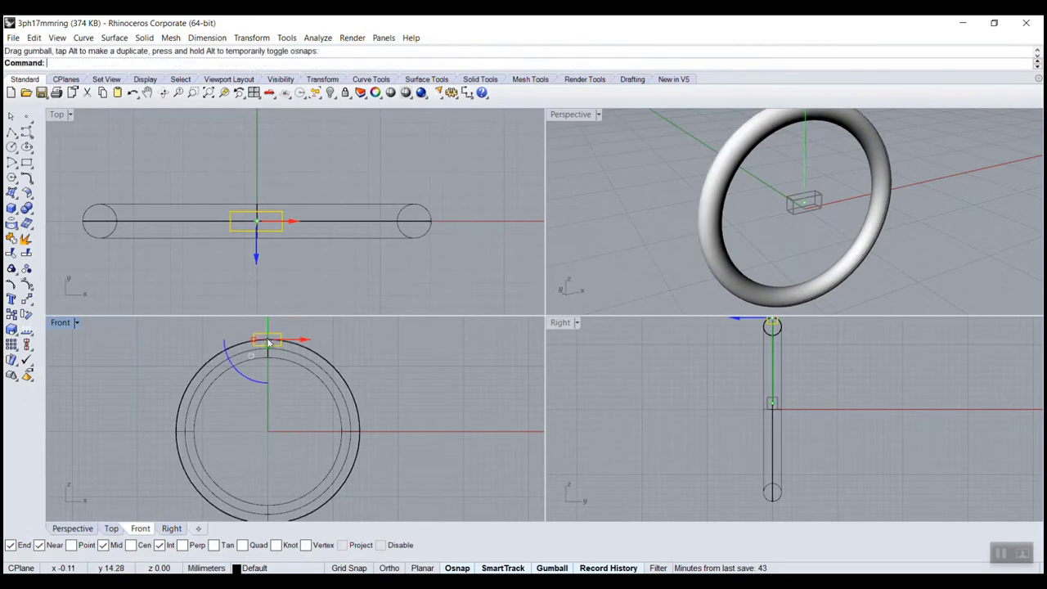
scroll(229, 333, up, 5)
click(272, 392)
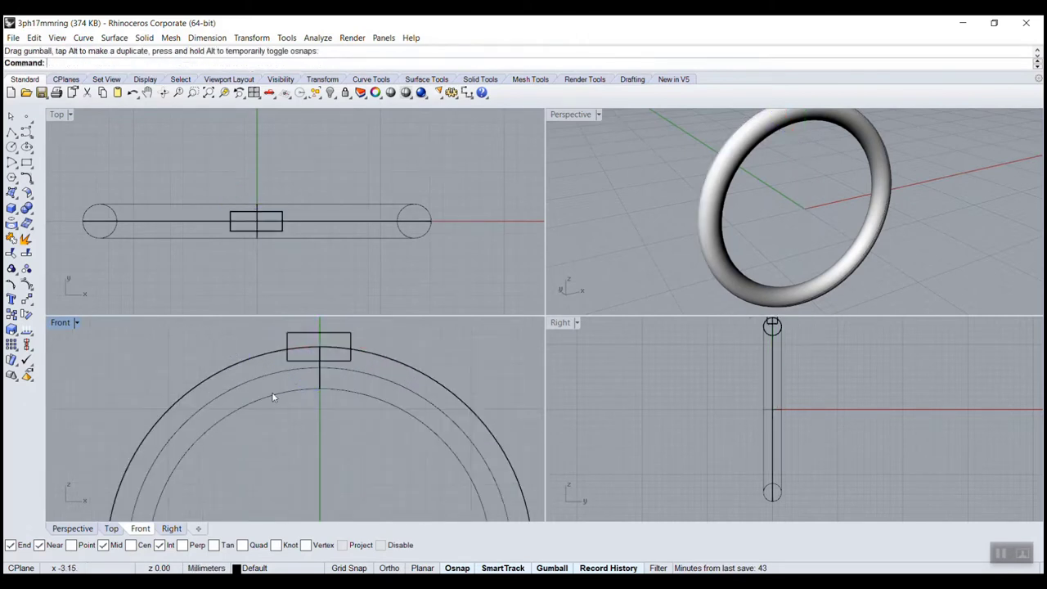
scroll(358, 422, down, 3)
scroll(343, 427, down, 3)
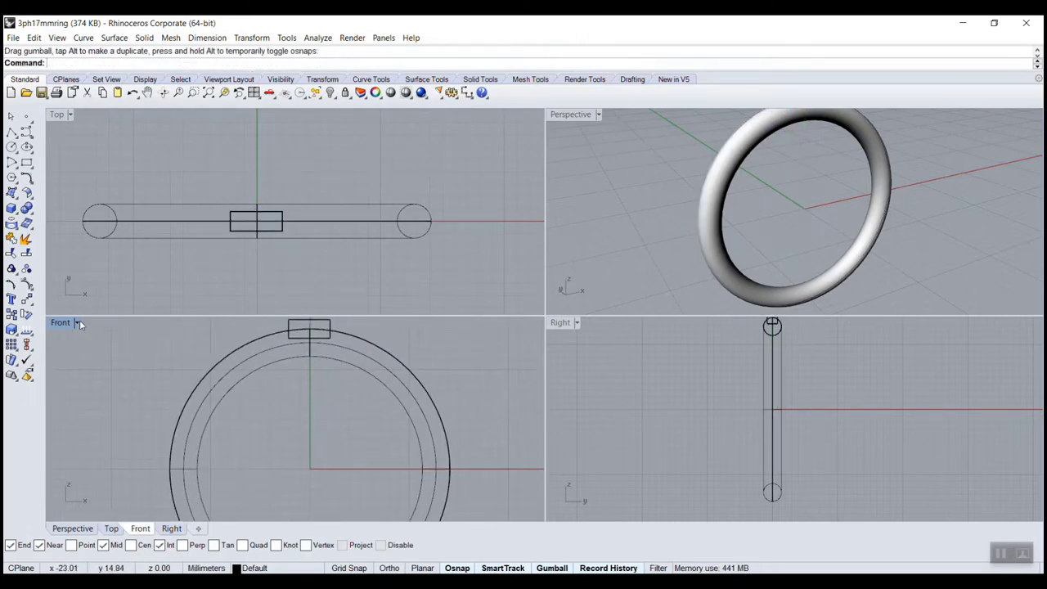
Step: Scale the box wider across the ring band in the Top view, keeping it within the band's width
right_drag(646, 233, 734, 244)
click(278, 216)
scroll(277, 216, up, 4)
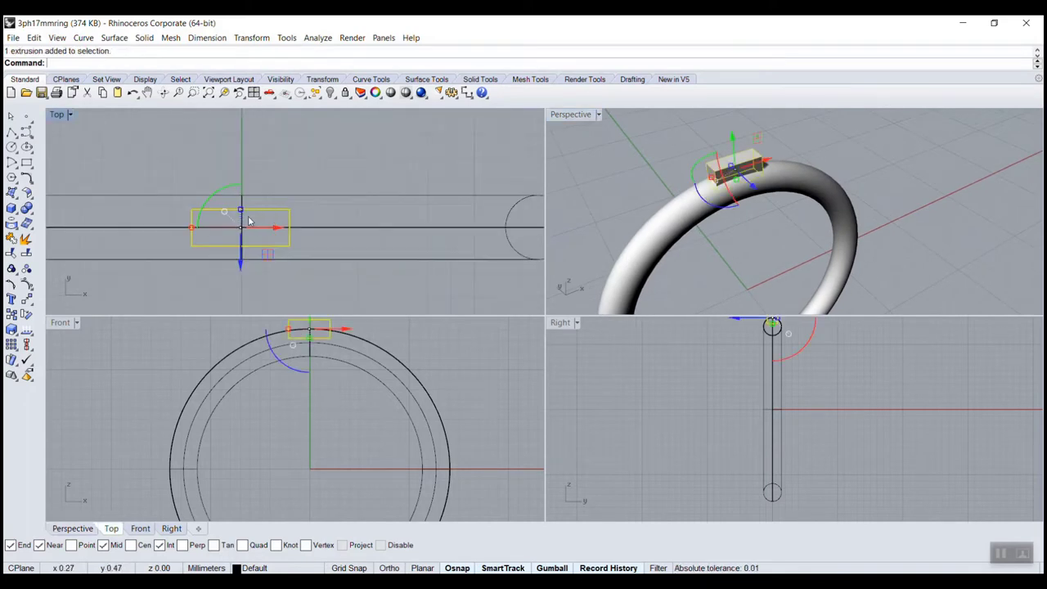
mouse_move(243, 216)
mouse_down()
mouse_move(241, 194)
mouse_move(240, 204)
mouse_up()
click(311, 177)
right_drag(778, 262, 777, 237)
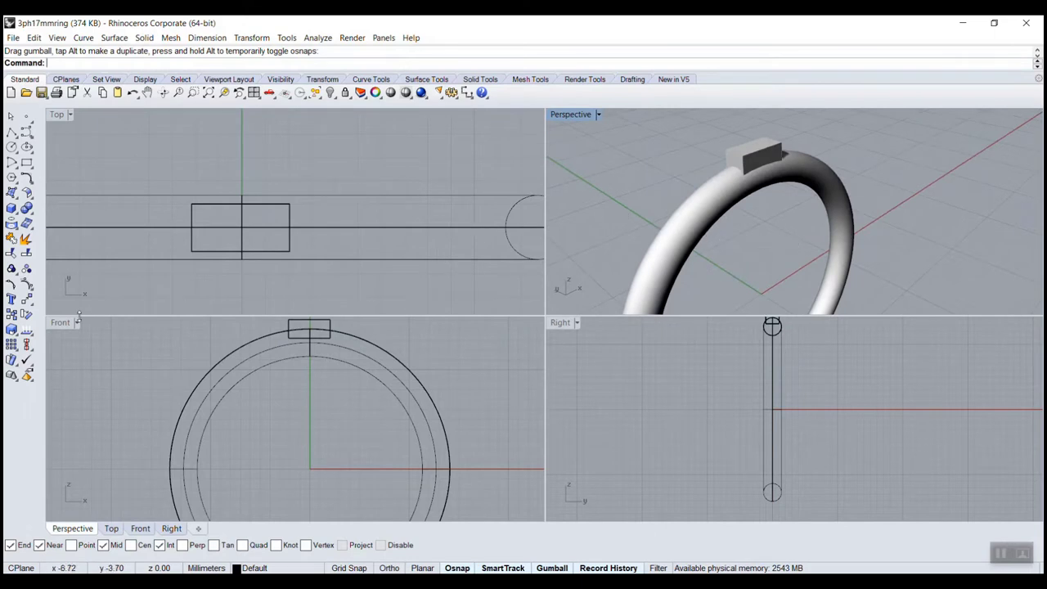
Step: Set up a polar array of the box in the Front view, centred on the origin, with 10 items filling 360 degrees
double_click(59, 325)
scroll(479, 234, down, 3)
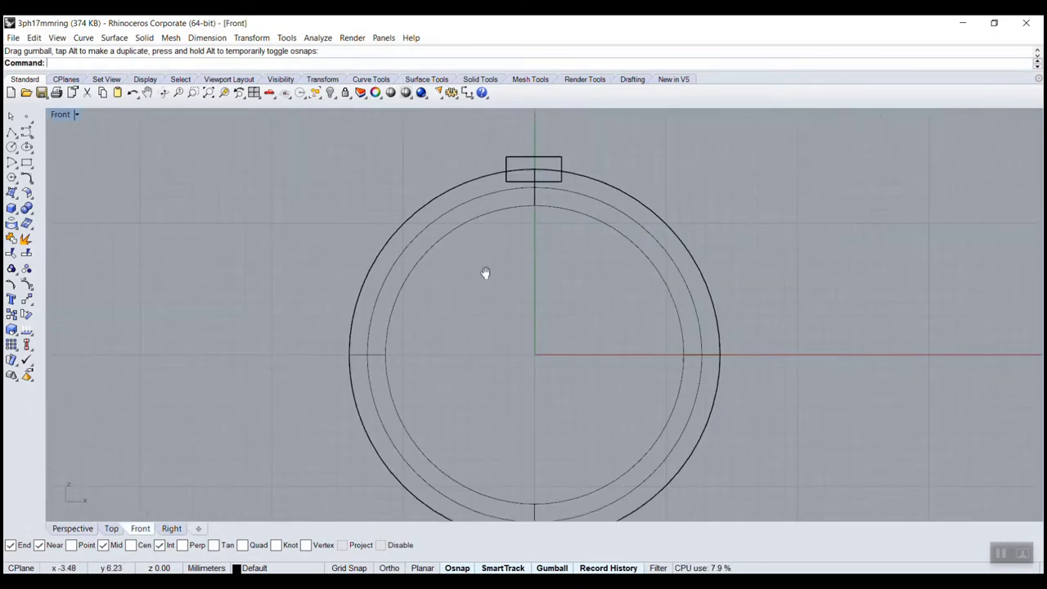
click(484, 141)
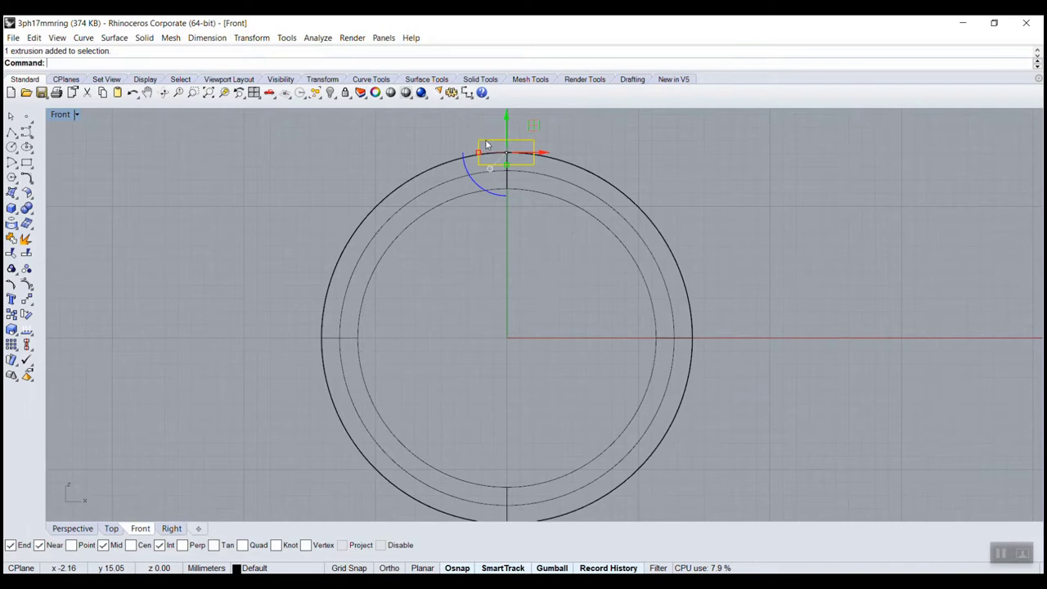
text(Ar)
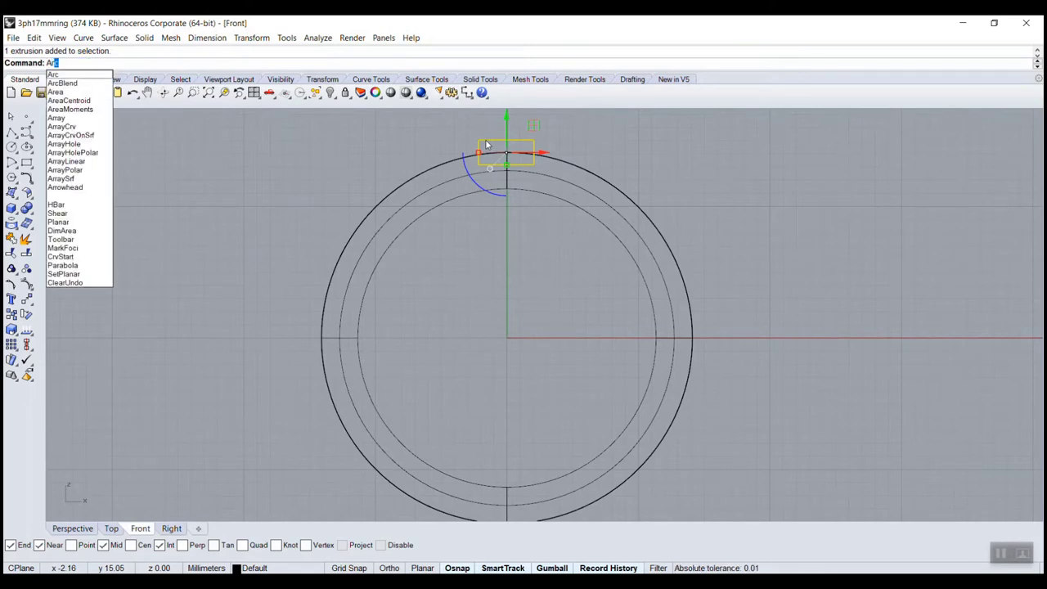
click(91, 170)
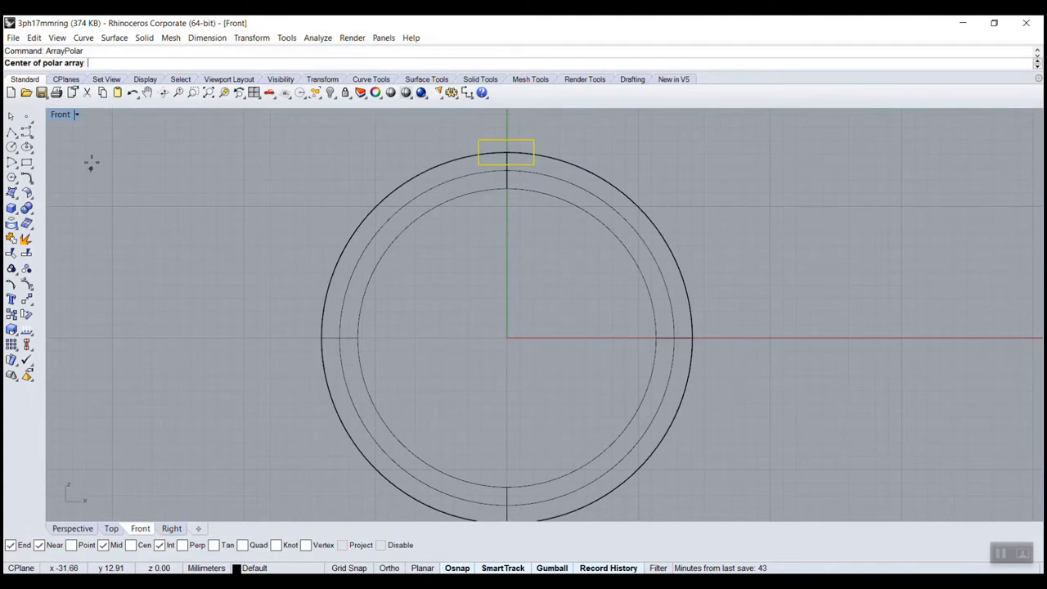
text(0)
key(Return)
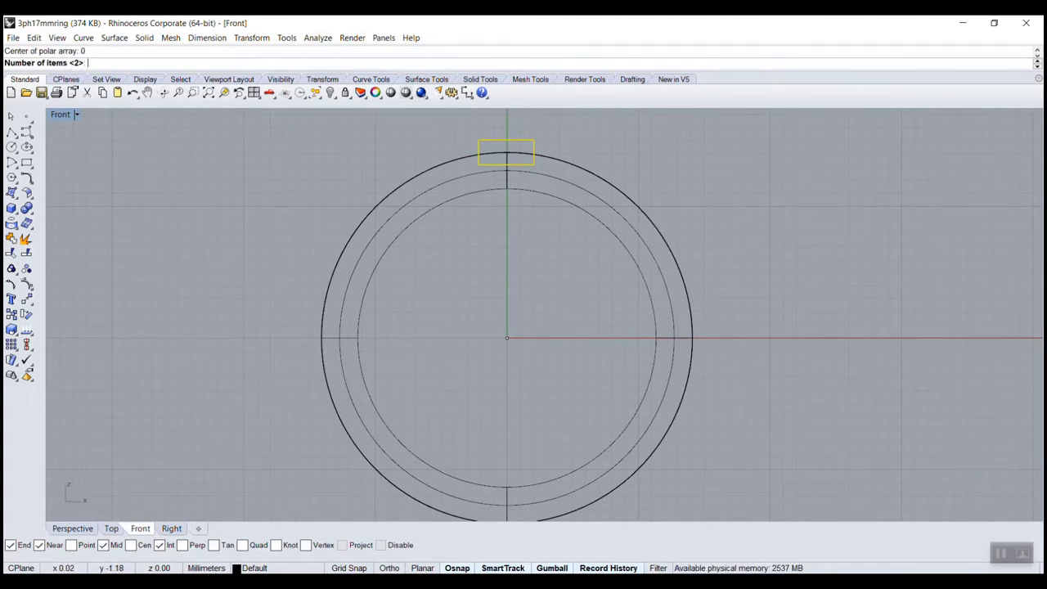
text(10)
key(Return)
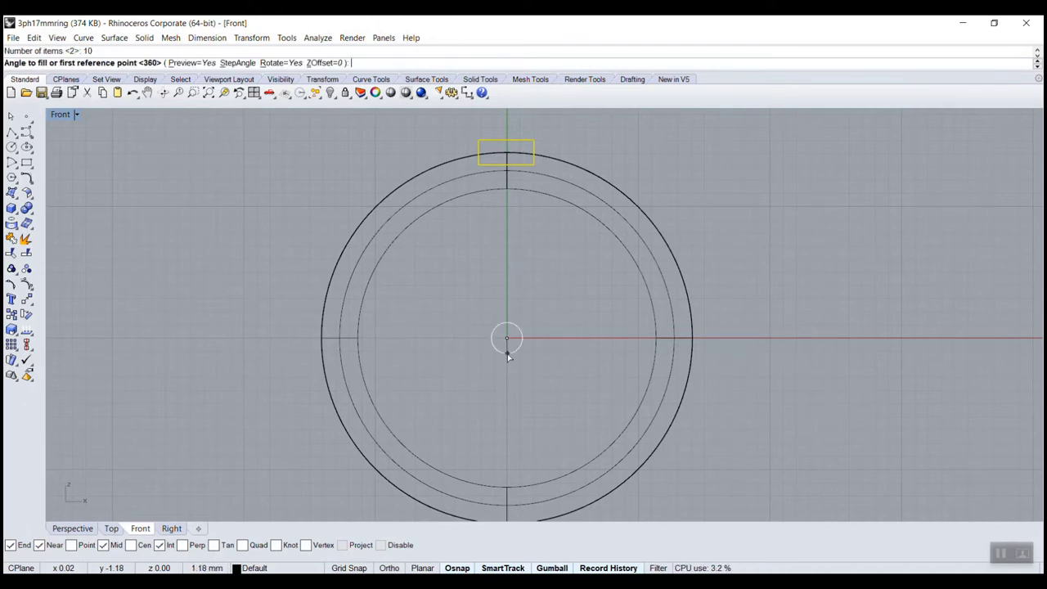
key(Return)
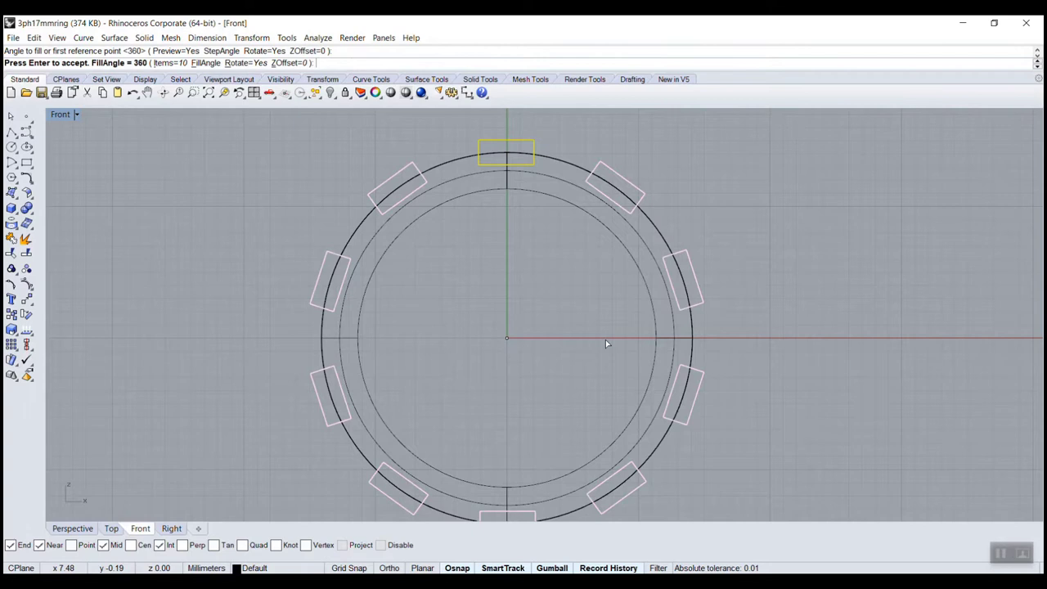
Step: Preview the polar array with 12 and 14 items, and accept it with 12 items
click(167, 63)
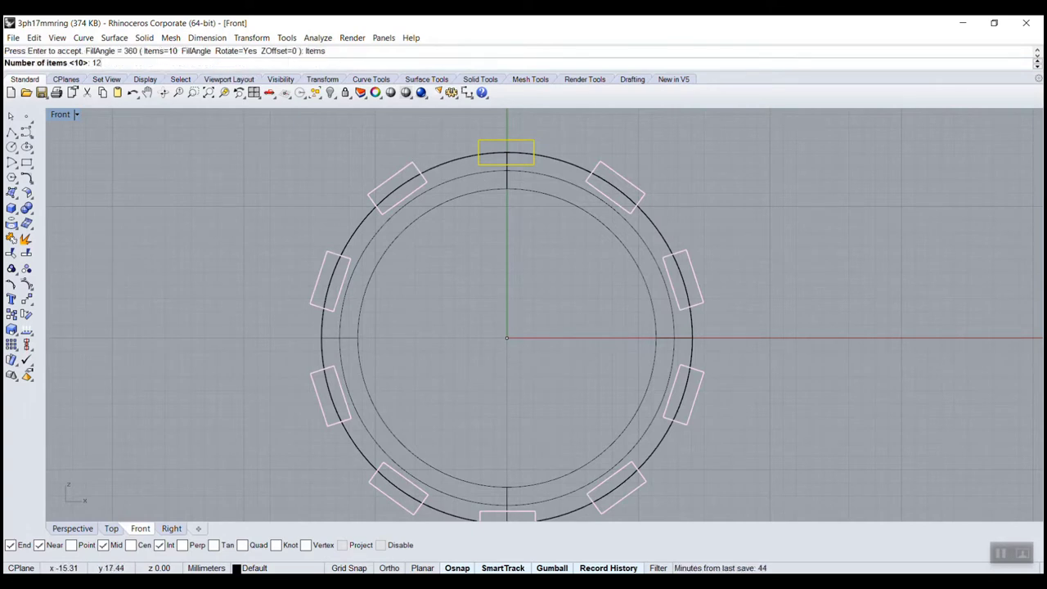
text(12)
key(Return)
click(162, 64)
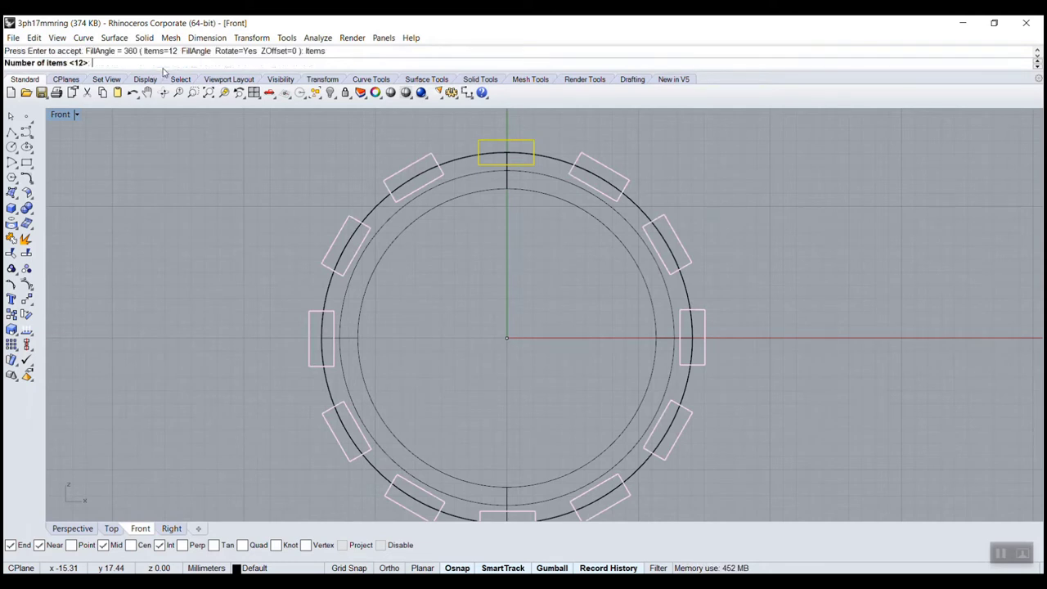
key(Return)
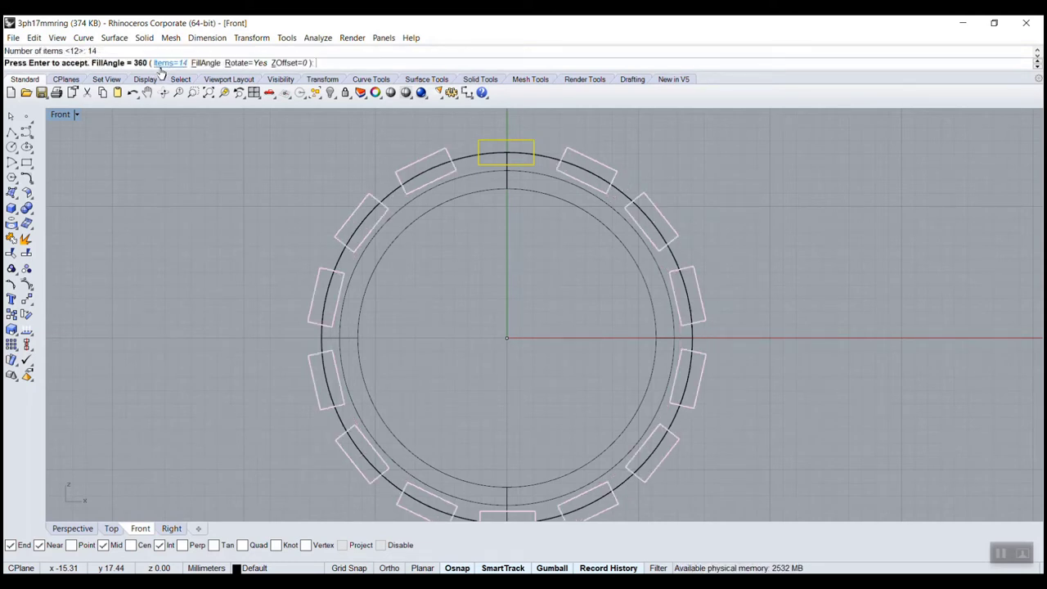
click(161, 70)
text(1)
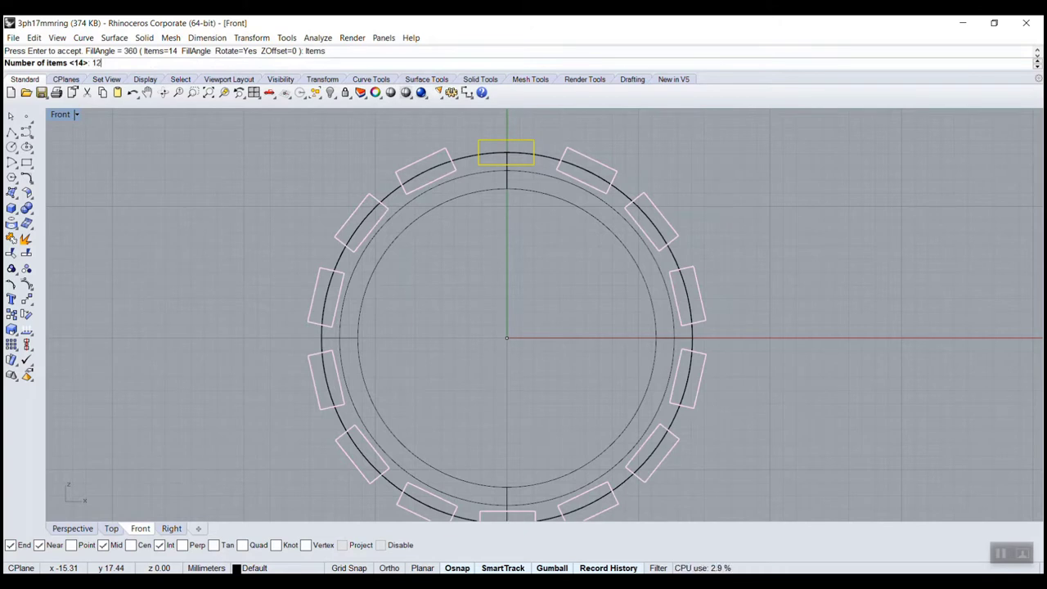
text(2)
key(Return)
key(Return)
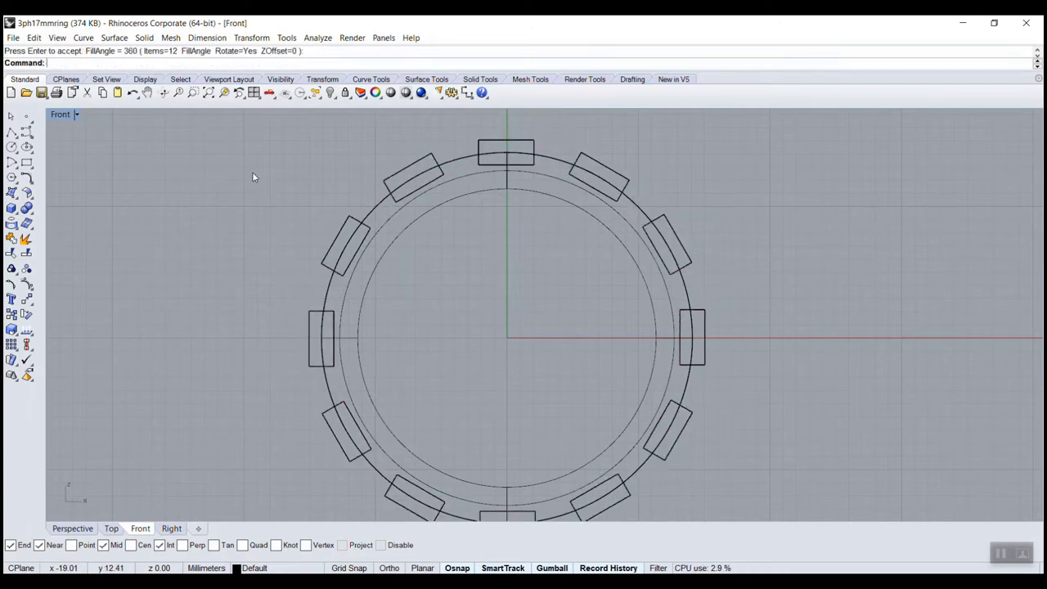
Step: Start a Boolean difference in the Front view with the torus as the solid to subtract from
double_click(67, 115)
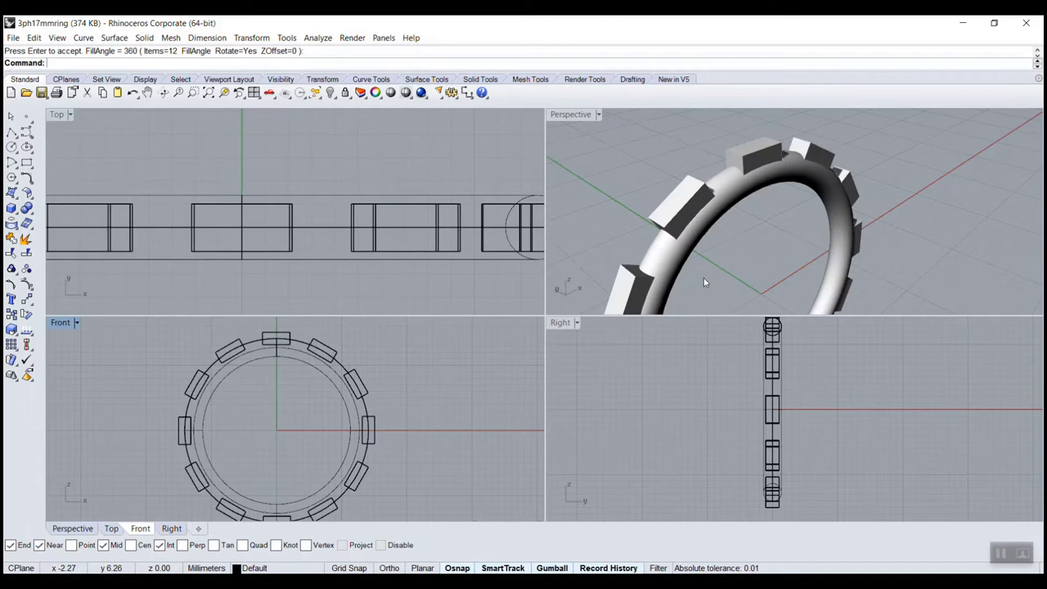
scroll(710, 258, down, 3)
right_drag(712, 265, 715, 180)
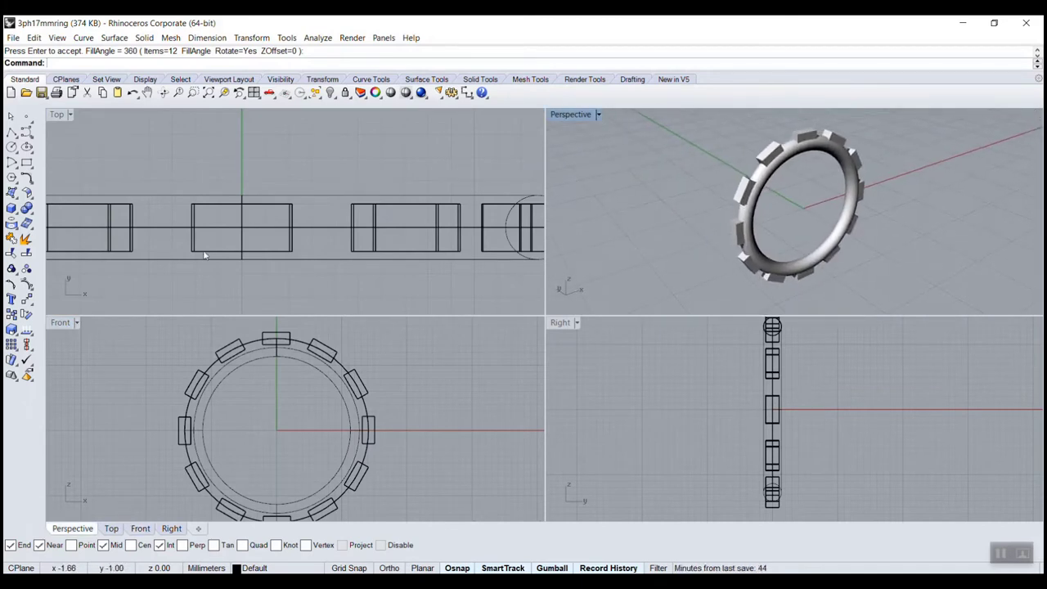
click(71, 324)
double_click(70, 324)
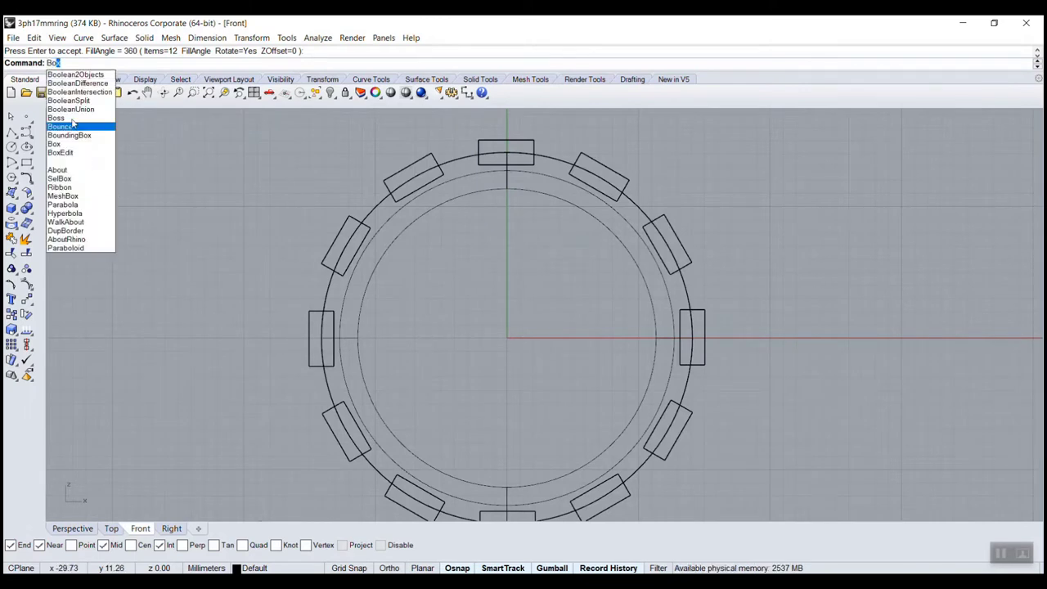
click(69, 86)
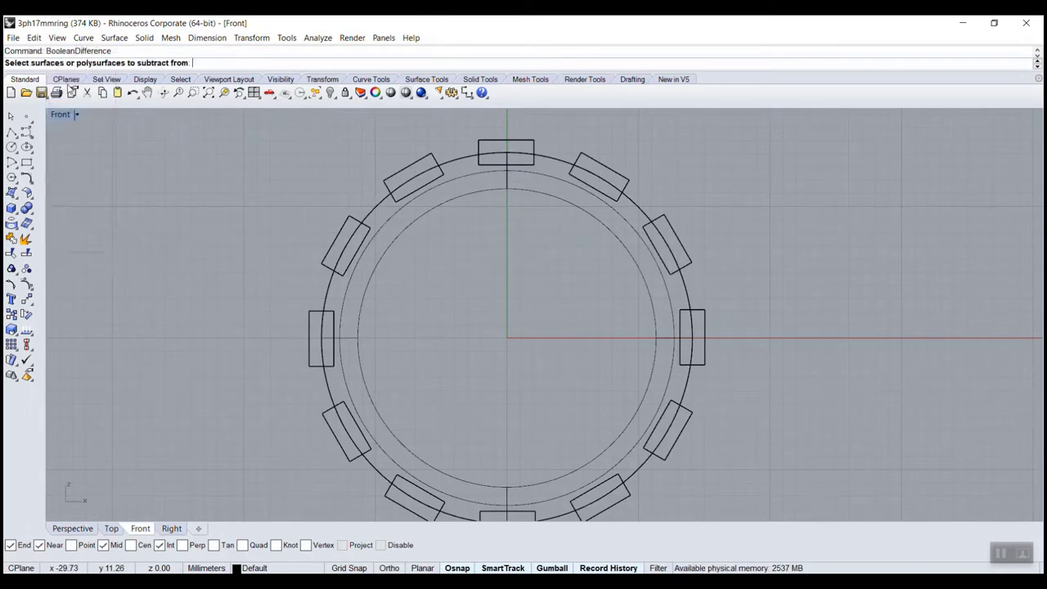
click(467, 195)
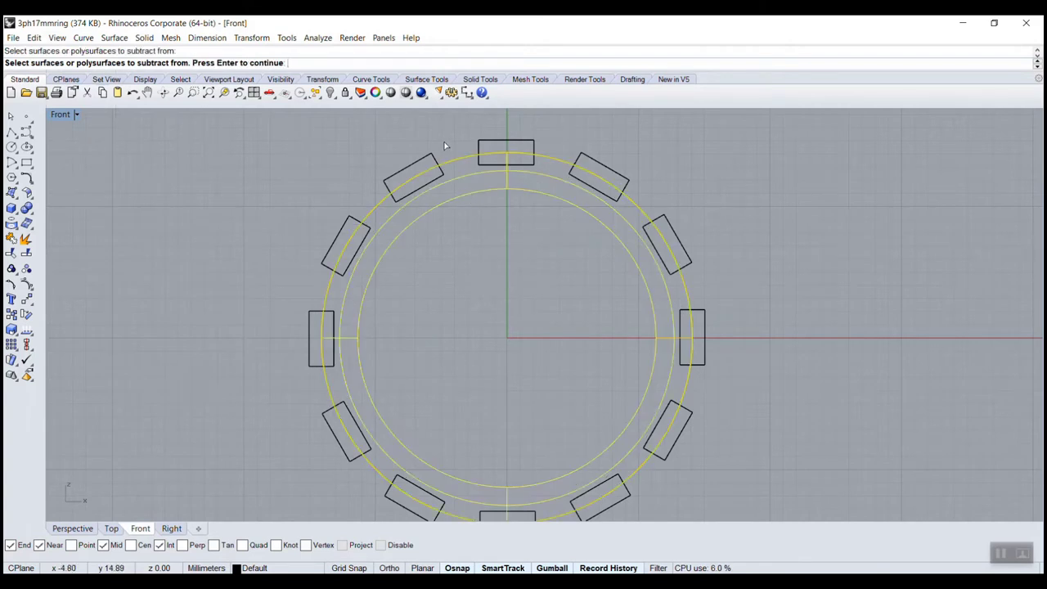
key(Return)
Step: Pick all twelve arrayed boxes around the torus as the cutting solids and complete the Boolean difference
click(401, 171)
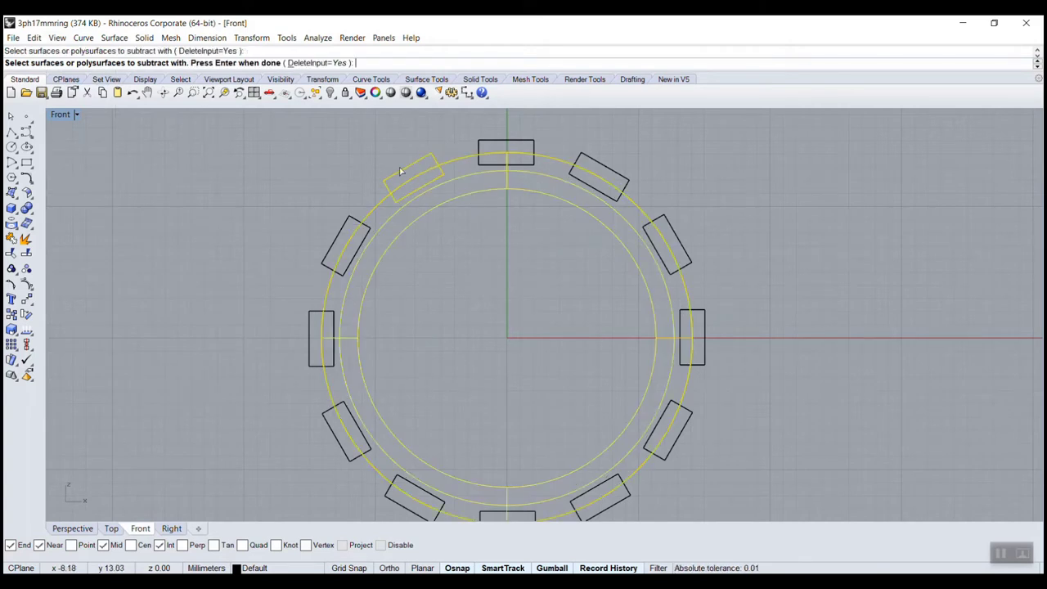
click(336, 230)
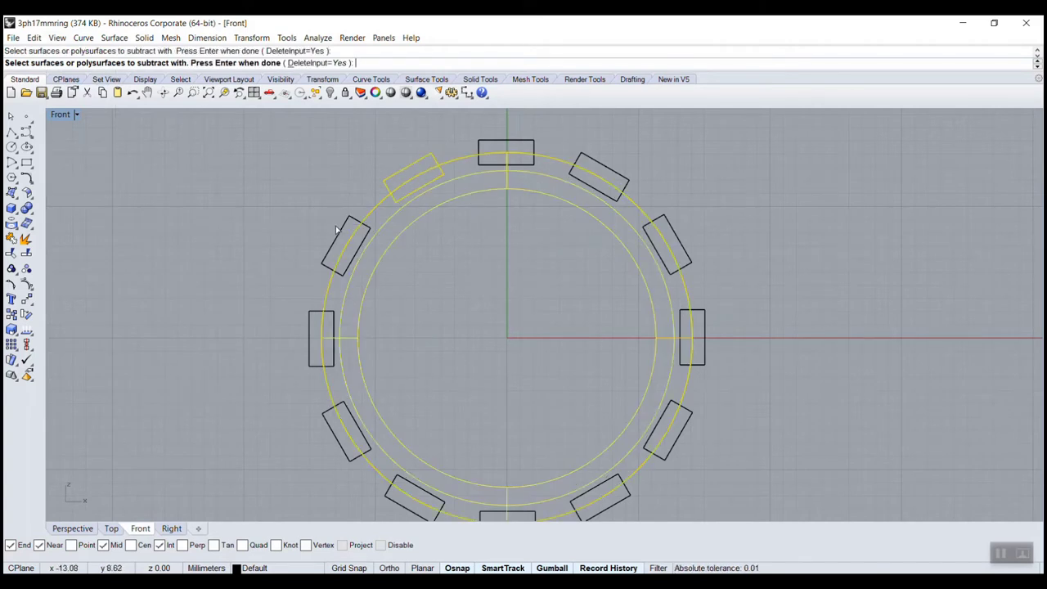
click(325, 270)
click(310, 319)
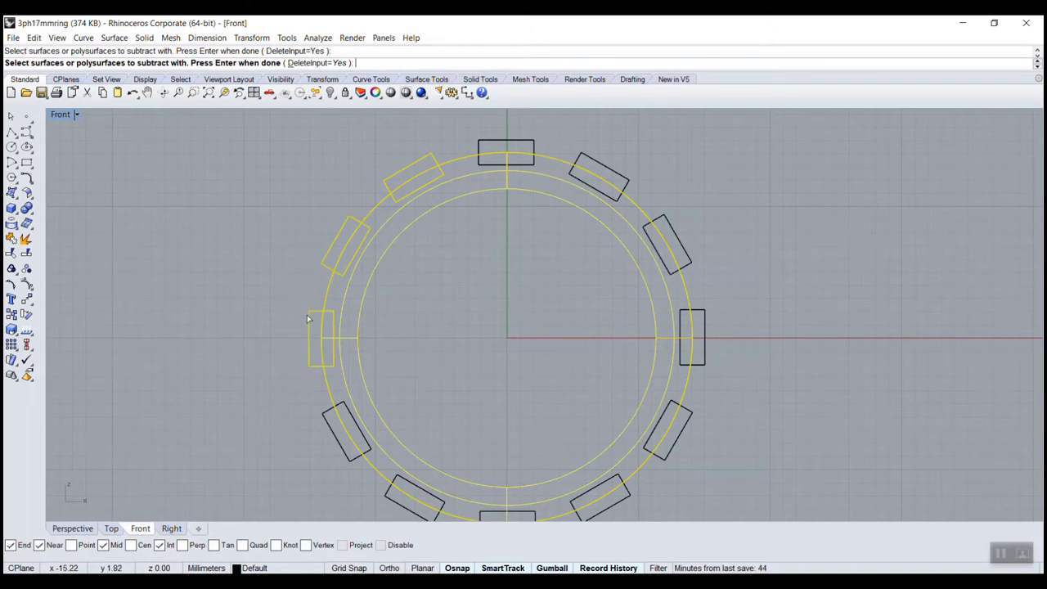
click(325, 420)
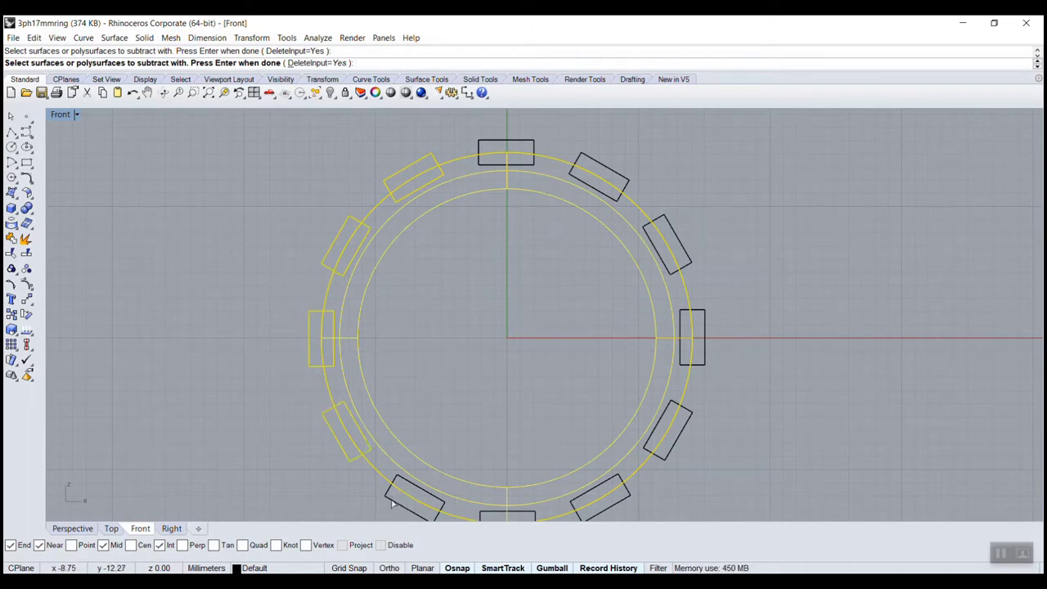
click(391, 503)
right_drag(449, 458, 400, 370)
click(451, 451)
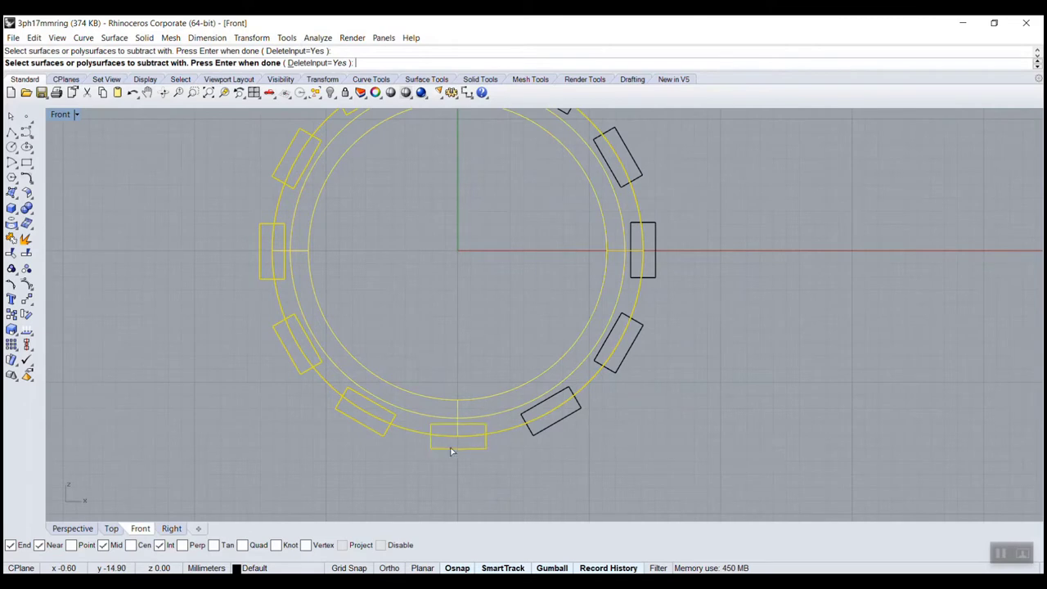
click(533, 438)
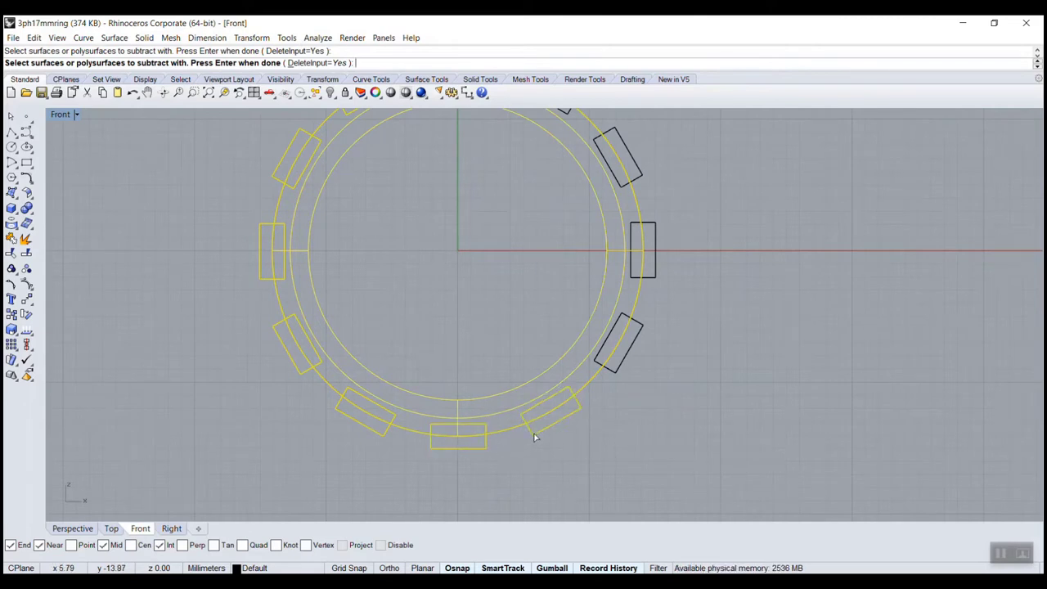
click(628, 359)
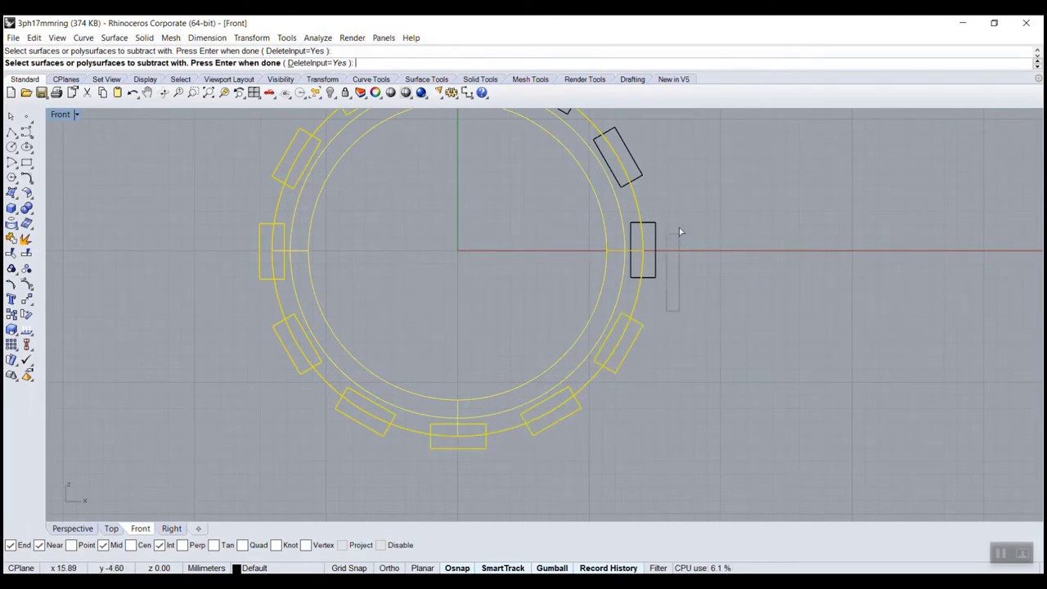
click(652, 219)
right_drag(653, 204, 571, 304)
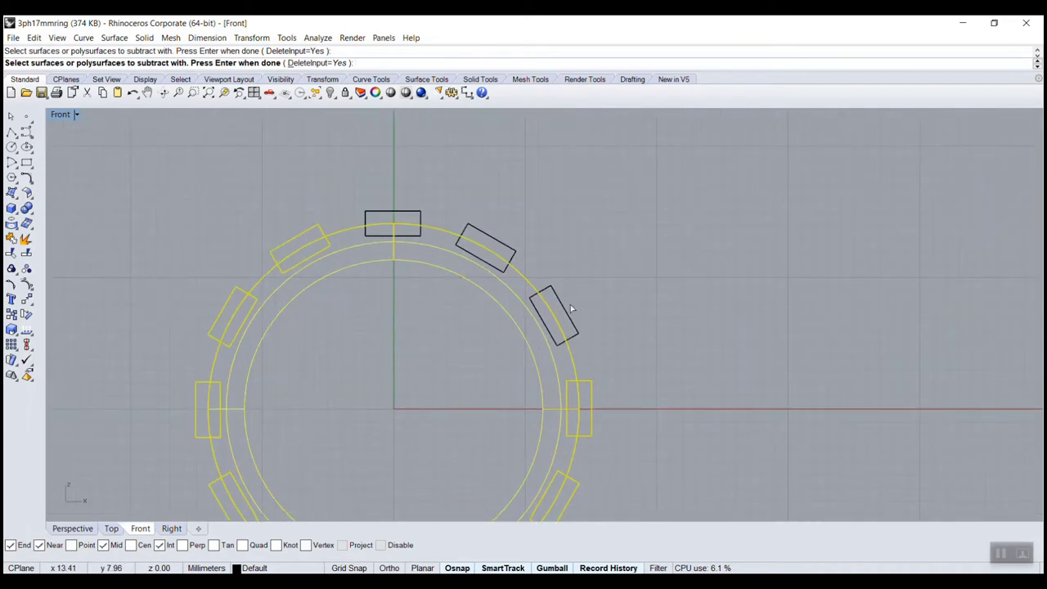
click(550, 288)
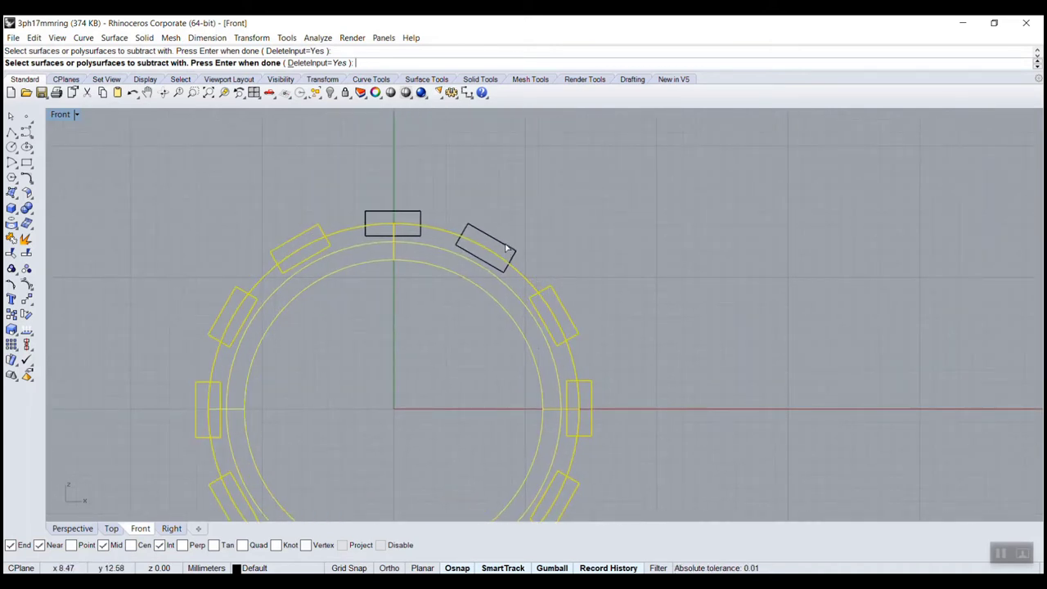
click(507, 248)
click(415, 211)
key(Return)
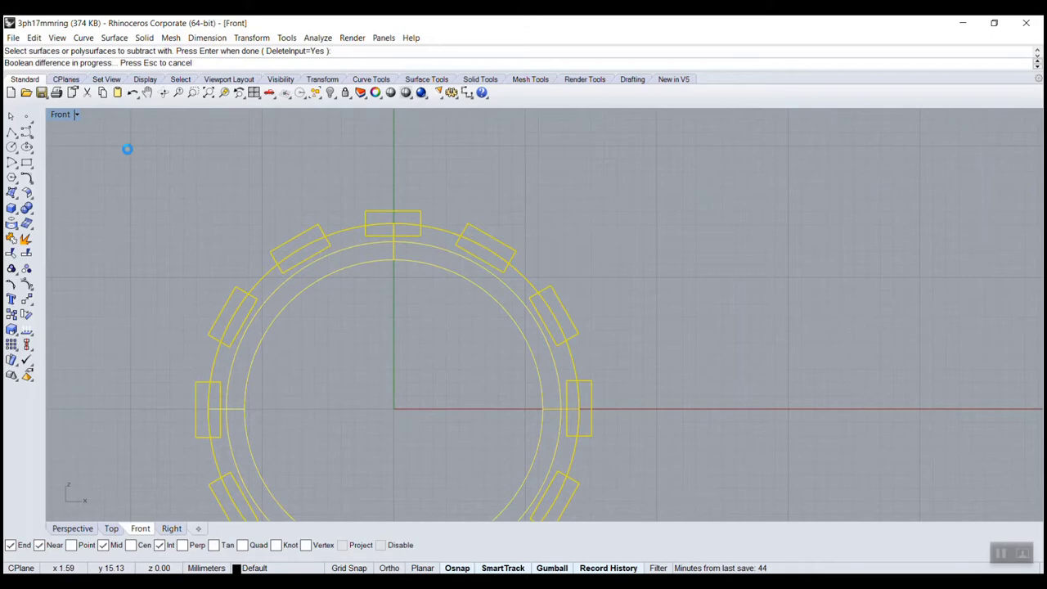
Step: Inspect the notches cut into the ring in an enlarged Perspective view, and undo the Boolean difference
double_click(65, 118)
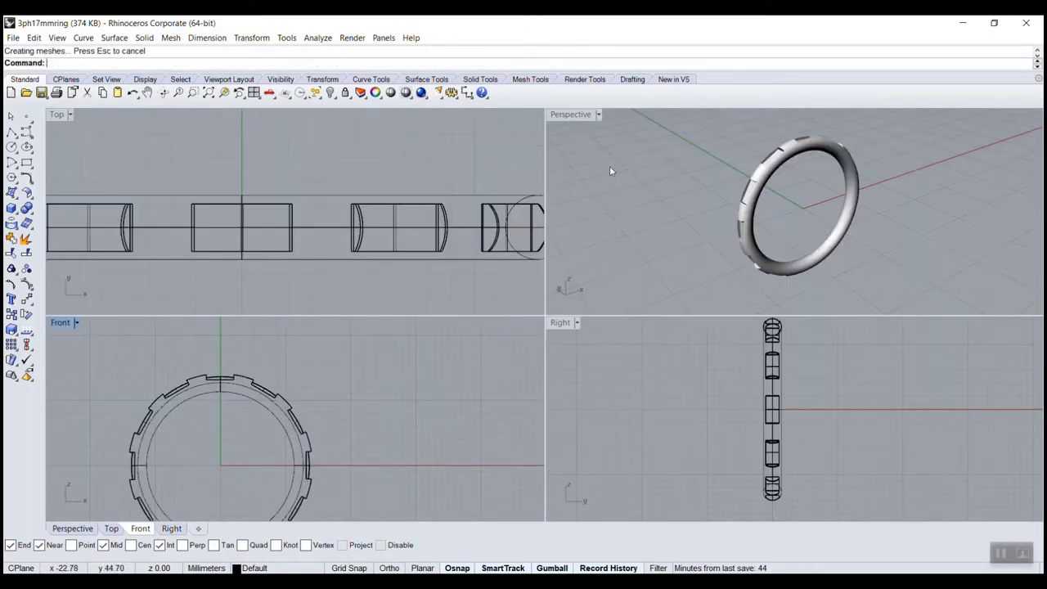
double_click(572, 115)
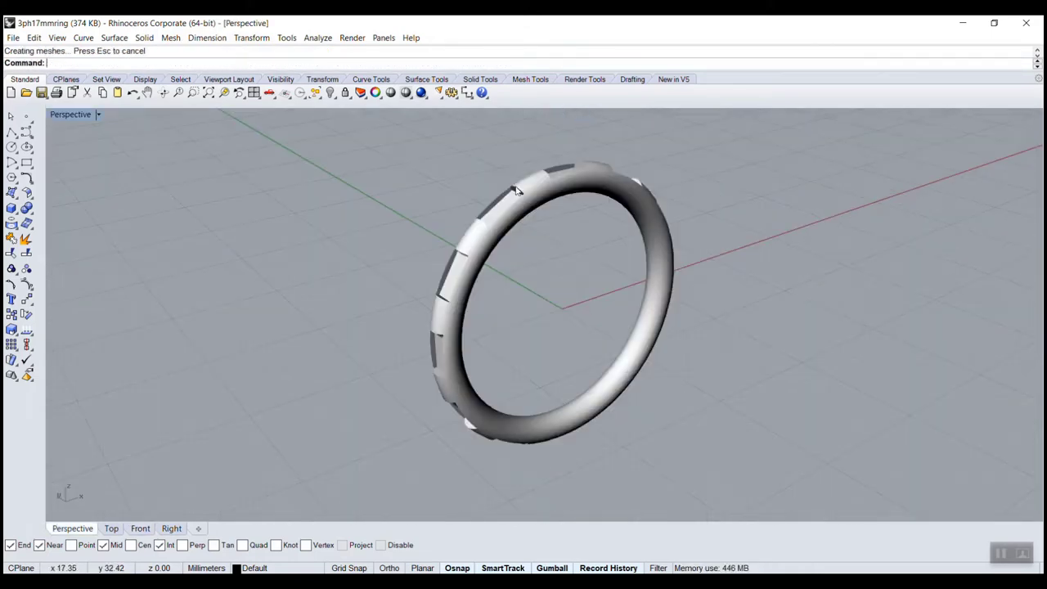
right_drag(516, 190, 516, 276)
scroll(570, 184, up, 3)
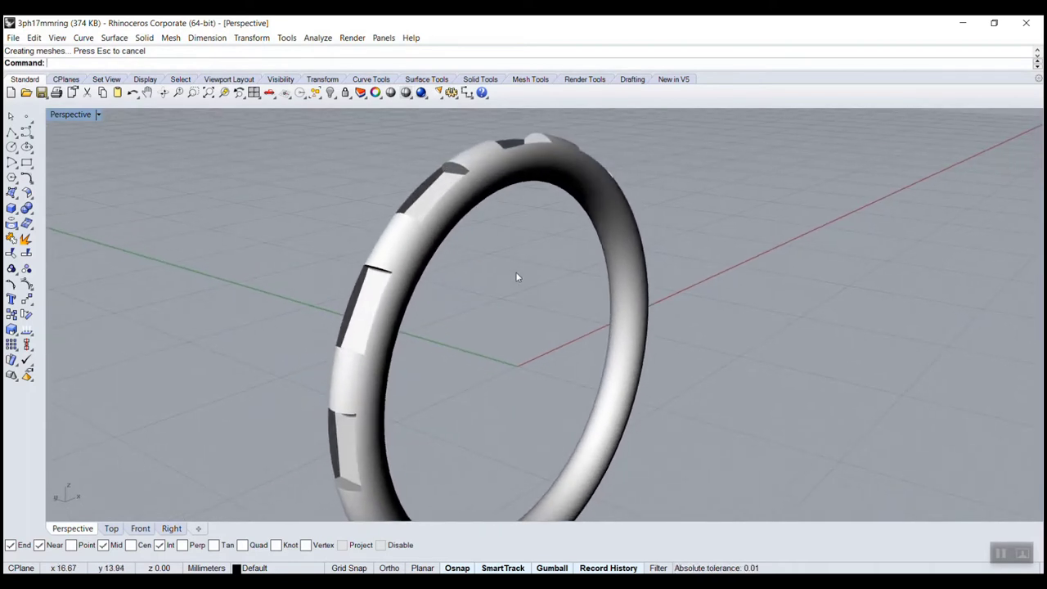
key(ctrl+z)
click(347, 191)
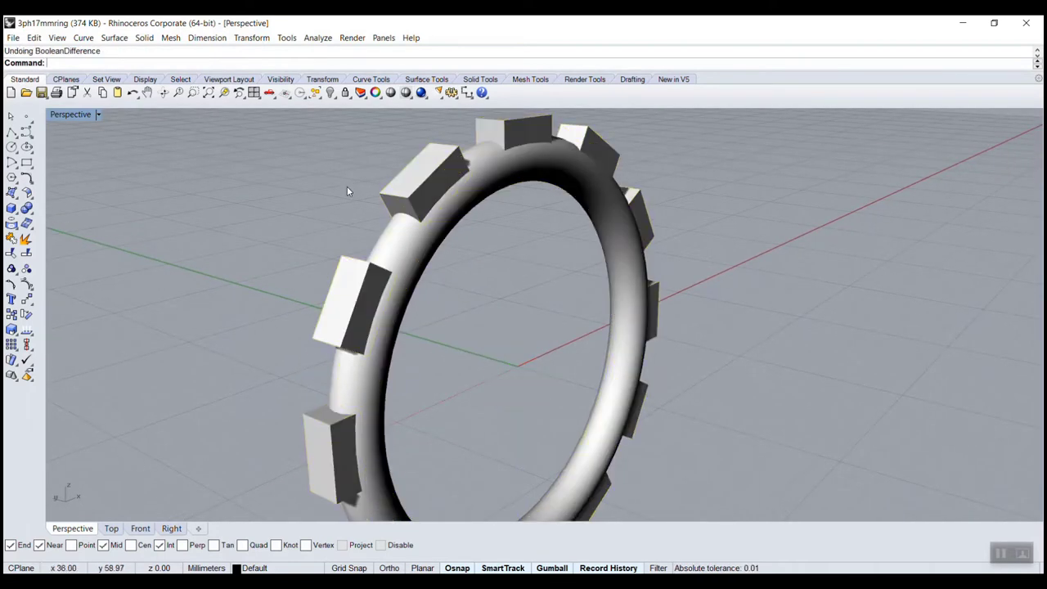
Step: Delete the torus together with all twelve boxes
scroll(445, 257, down, 2)
scroll(447, 261, up, 2)
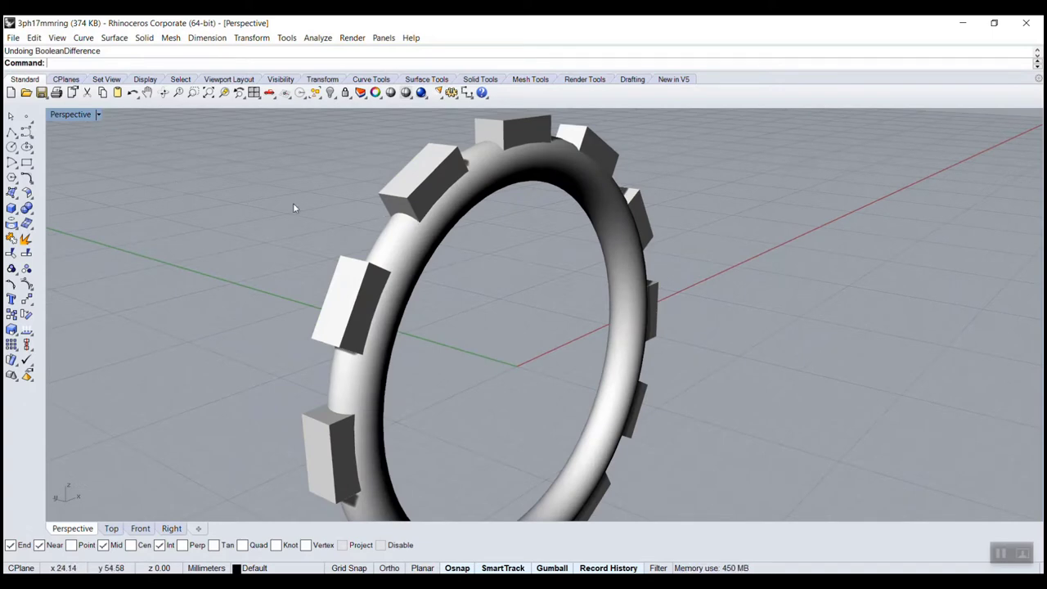
scroll(293, 203, down, 2)
right_drag(467, 288, 498, 327)
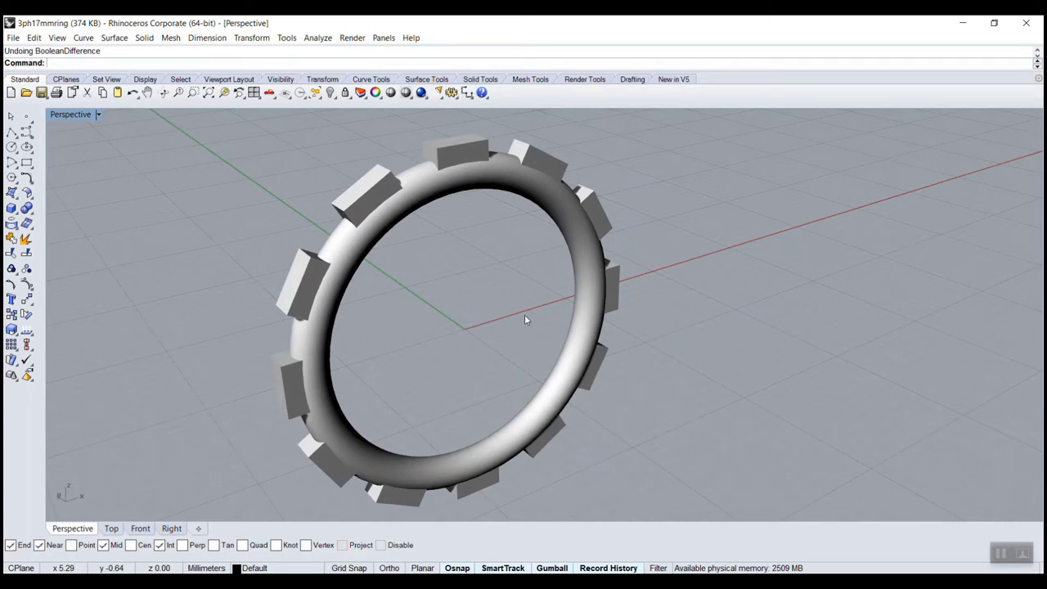
scroll(524, 314, down, 1)
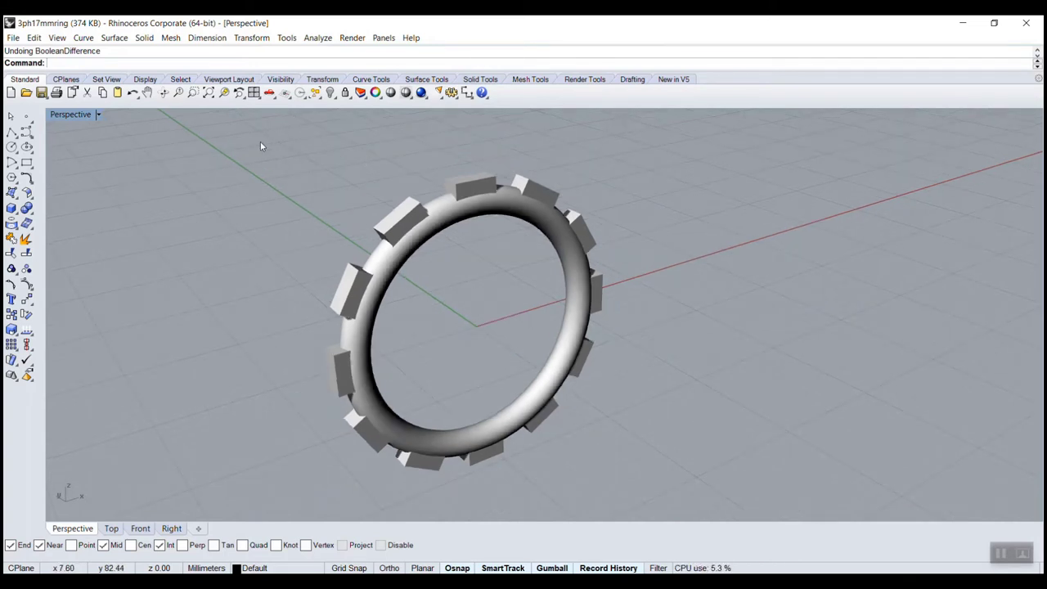
drag(259, 137, 703, 498)
key(Delete)
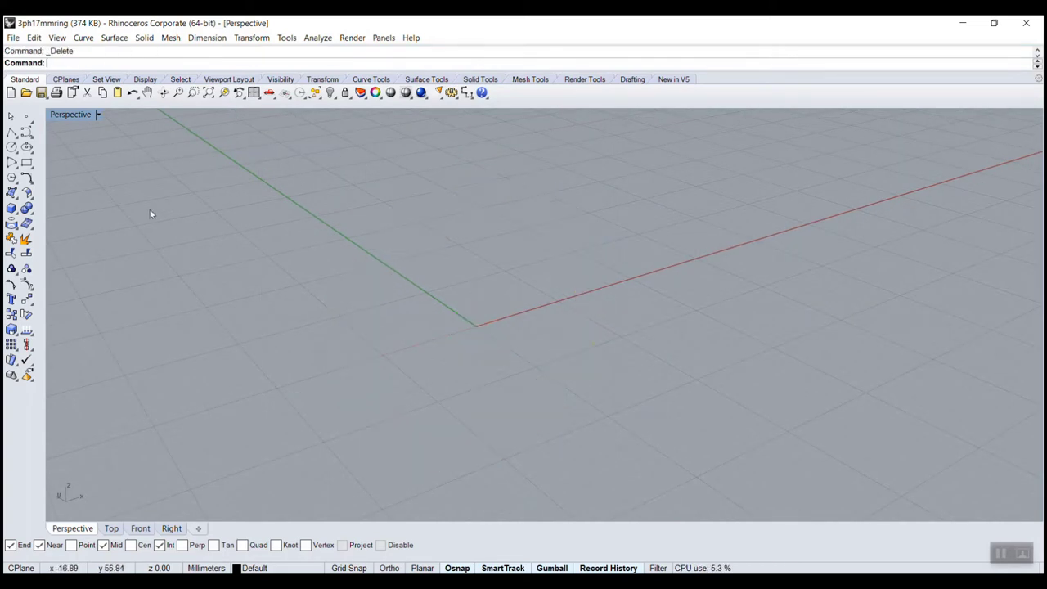
Step: Draw a rounded square about 4.3 mm wide, centred on the origin in the Top view, with a corner radius of about 1.1 mm
double_click(59, 119)
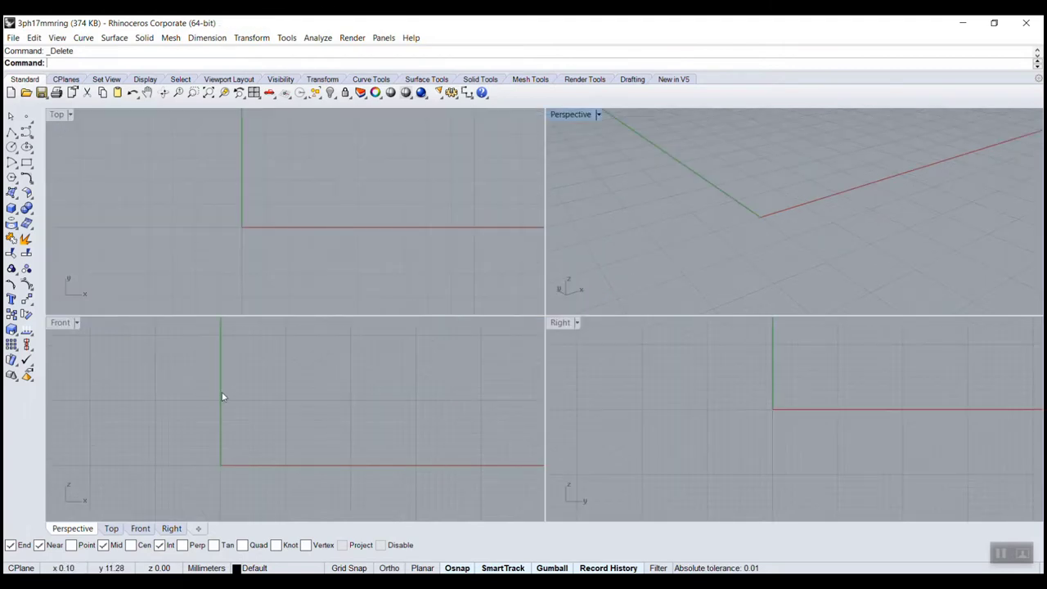
right_drag(232, 386, 250, 370)
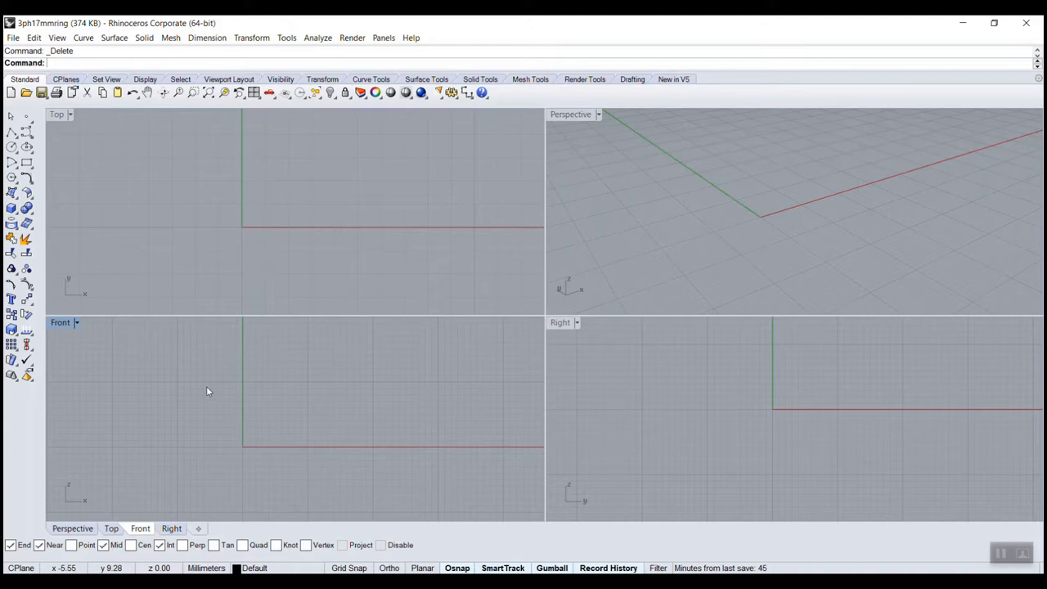
text(Re)
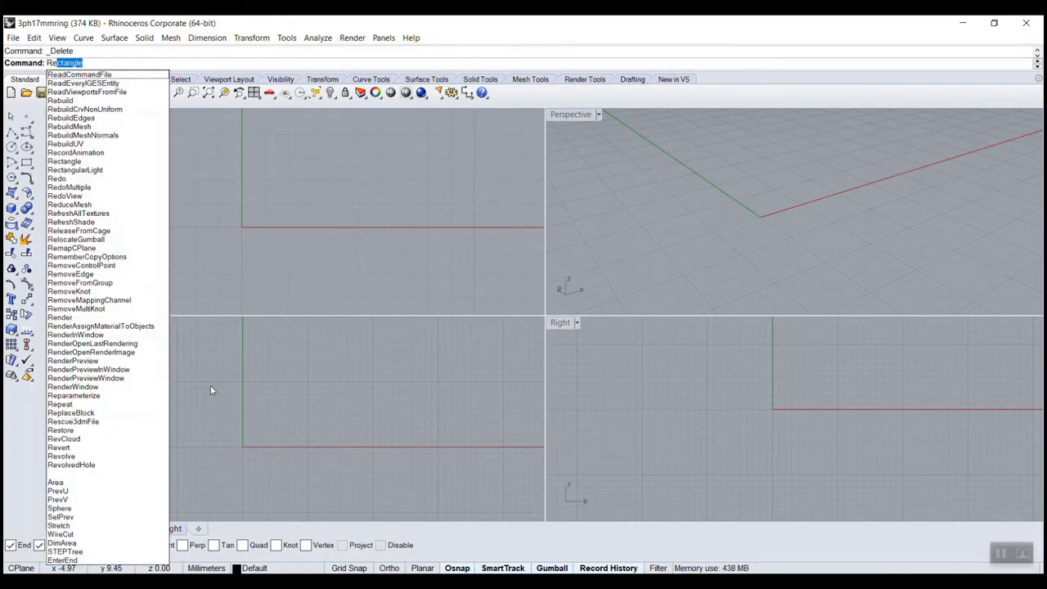
key(Return)
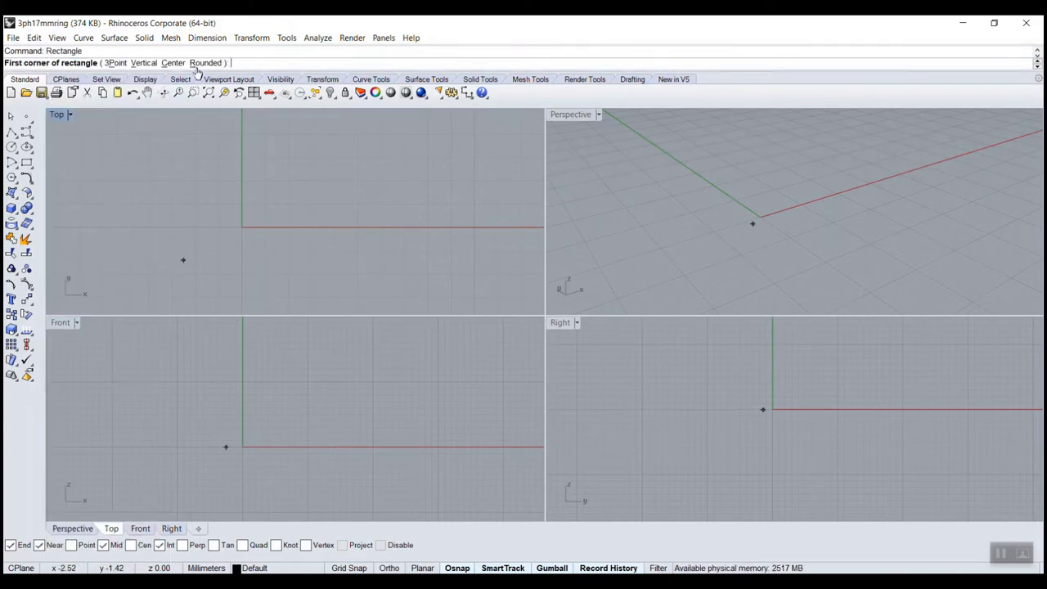
click(173, 63)
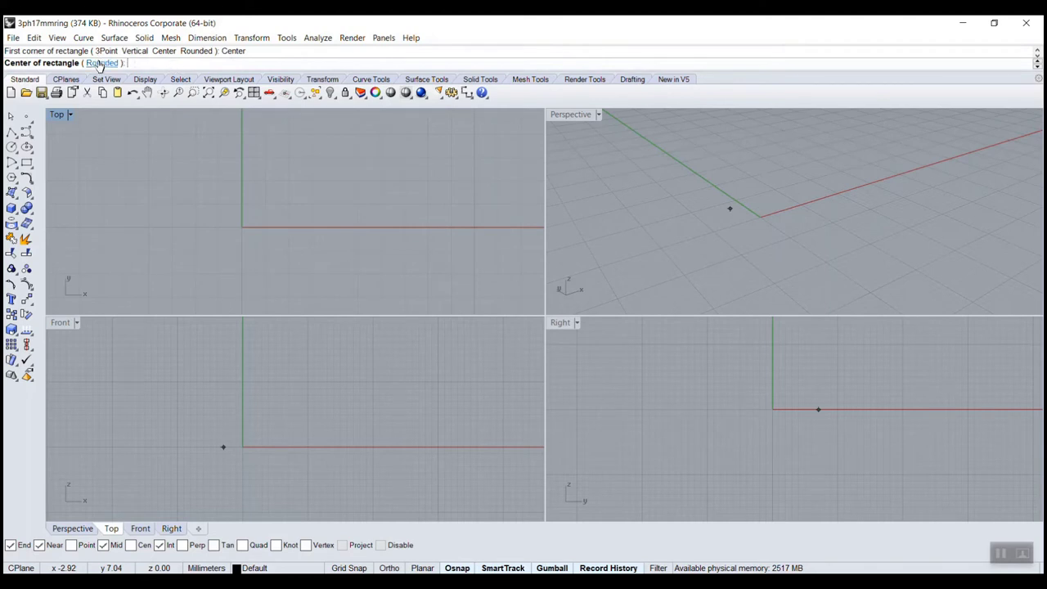
click(102, 63)
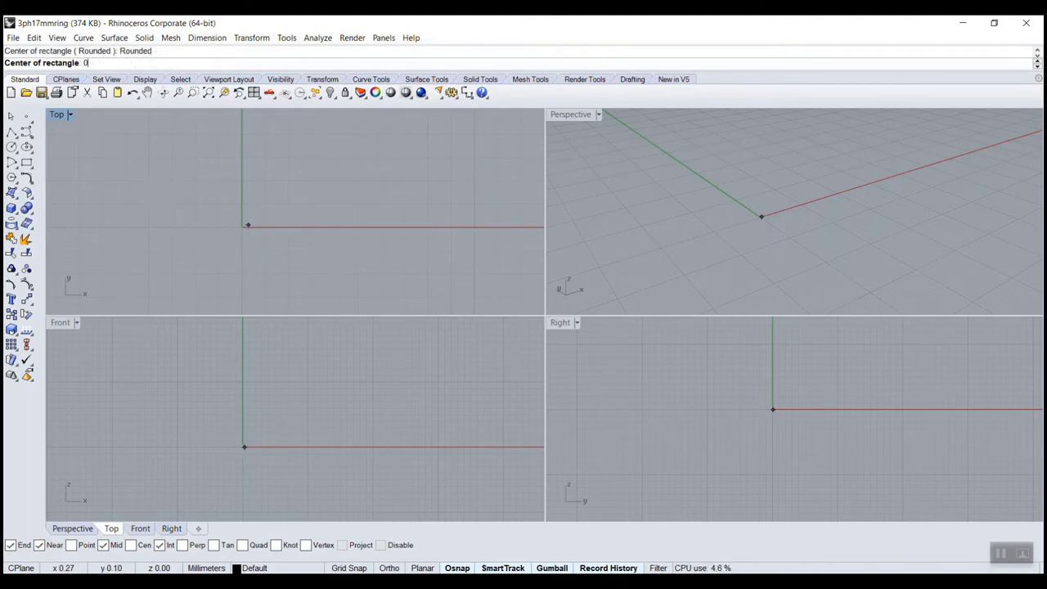
key(Return)
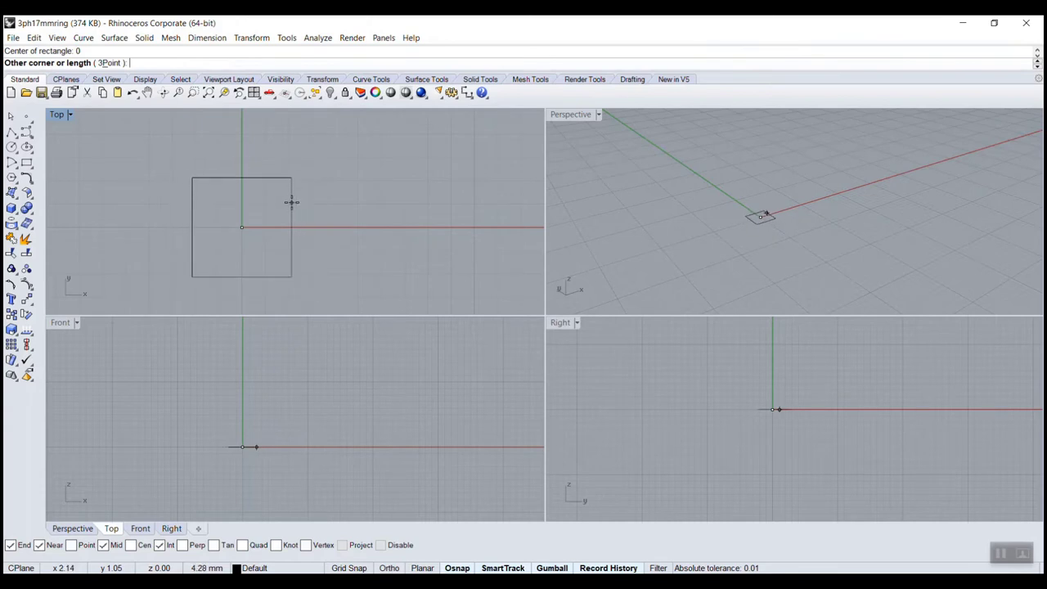
click(291, 202)
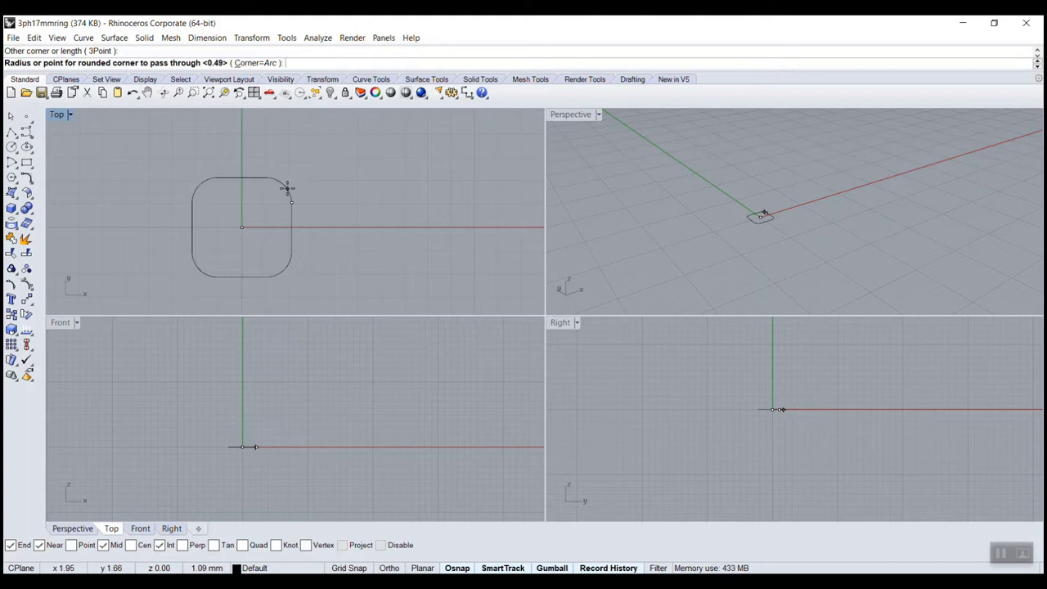
click(287, 188)
Step: Draw a circle centred on the origin inside the rounded square in the Top view, and select it
scroll(242, 244, up, 3)
text(C)
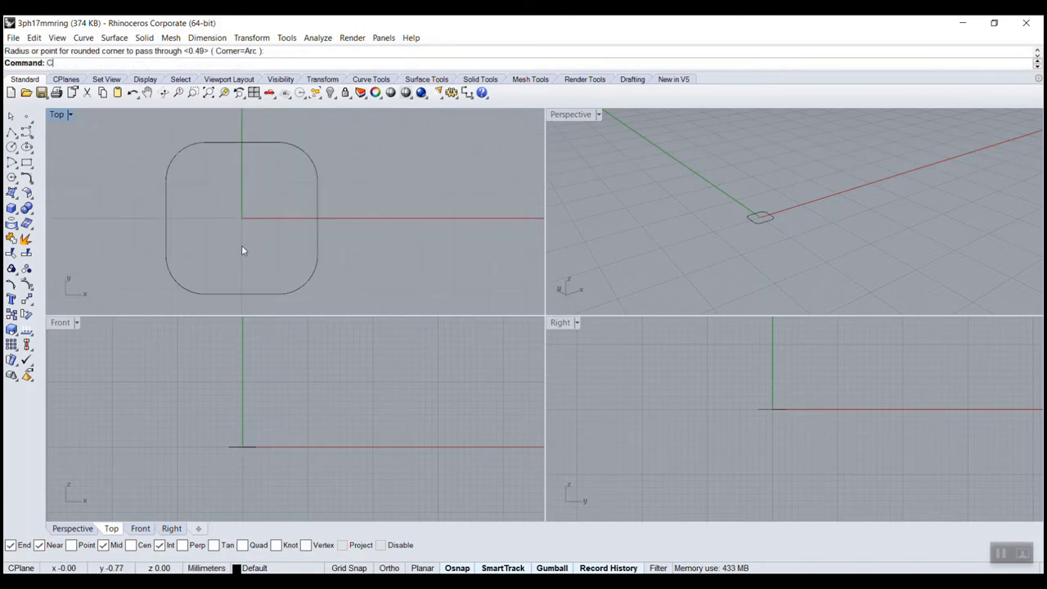
text(ircle)
key(Return)
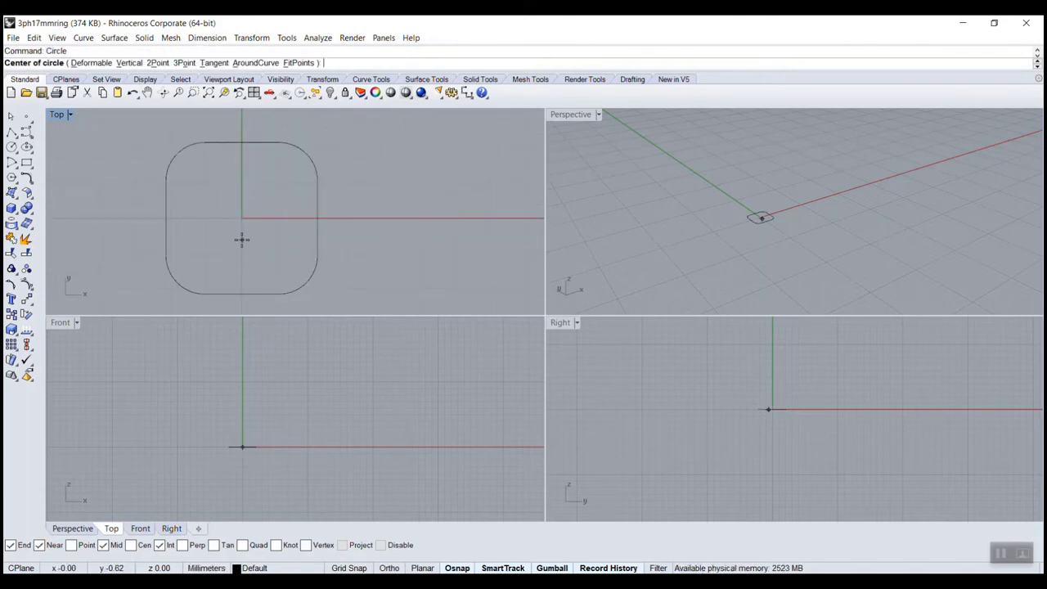
click(242, 218)
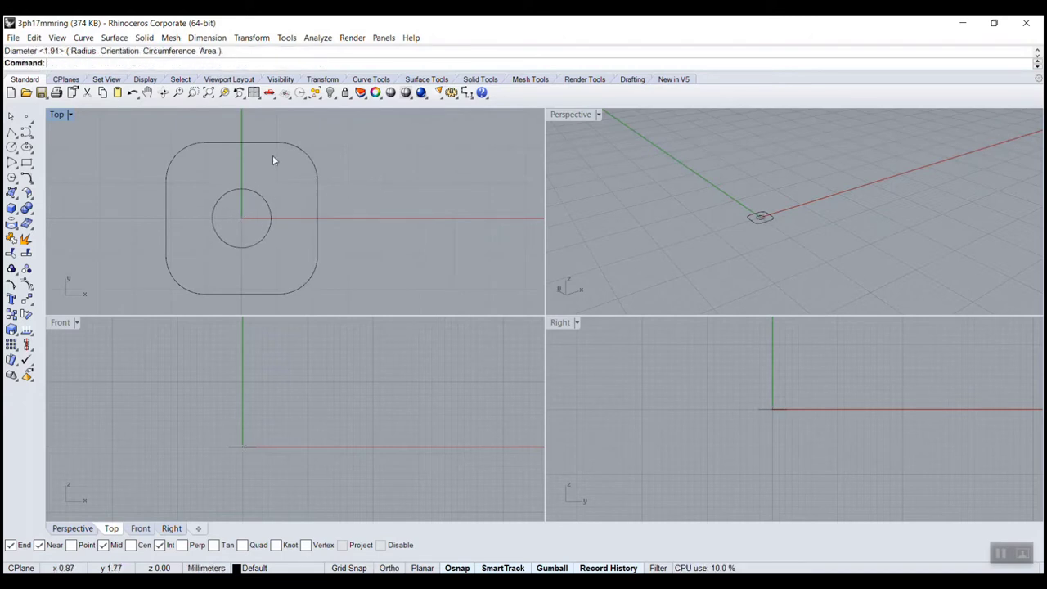
drag(148, 150, 401, 349)
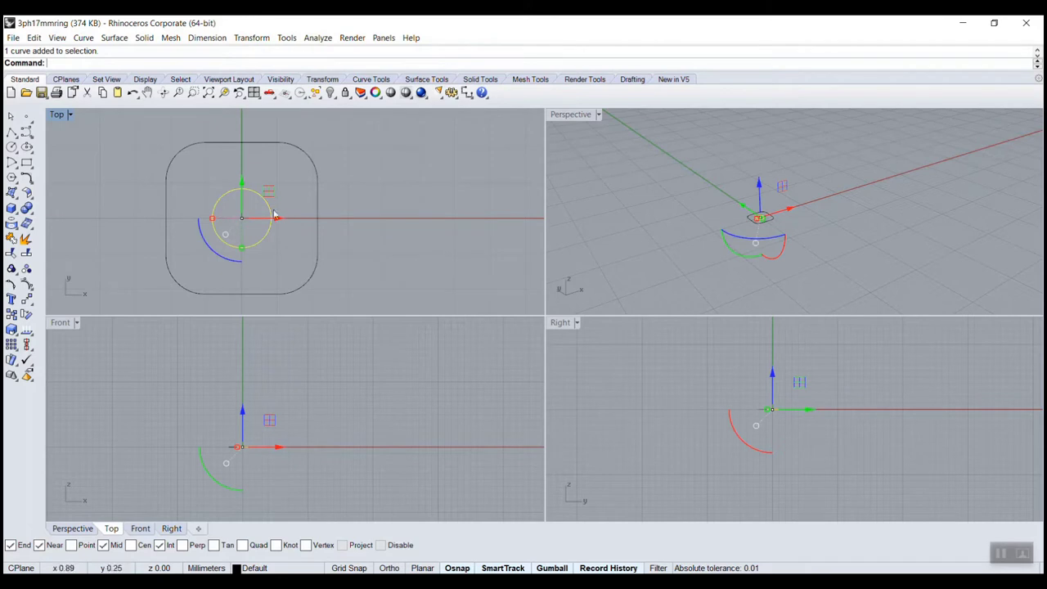
Step: Add the rounded square to the selected circle and raise both curves about 15 mm above the origin in the Front view
shift+click(243, 142)
scroll(185, 428, down, 1)
drag(230, 408, 232, 362)
scroll(188, 372, up, 1)
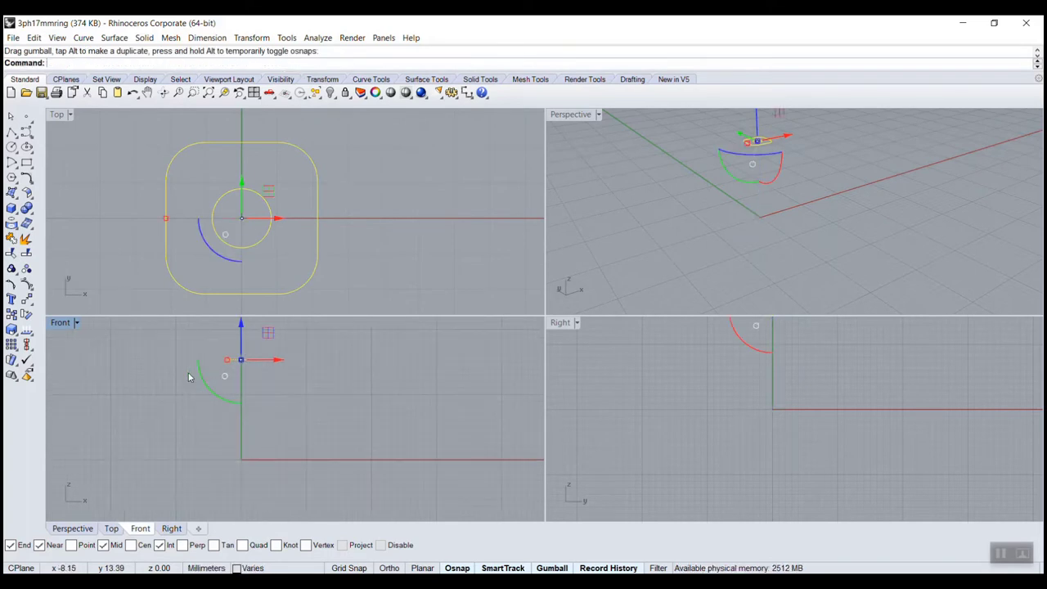
Step: Extrude both raised curves to a point at the origin with ExtrudeCrvToPoint, as a solid
text(E)
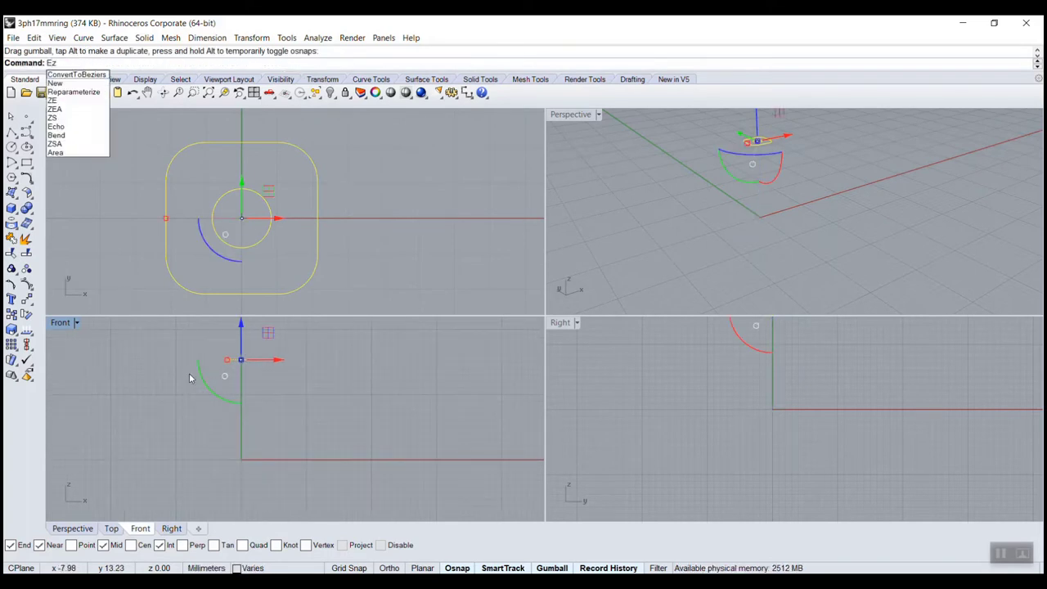
text(t)
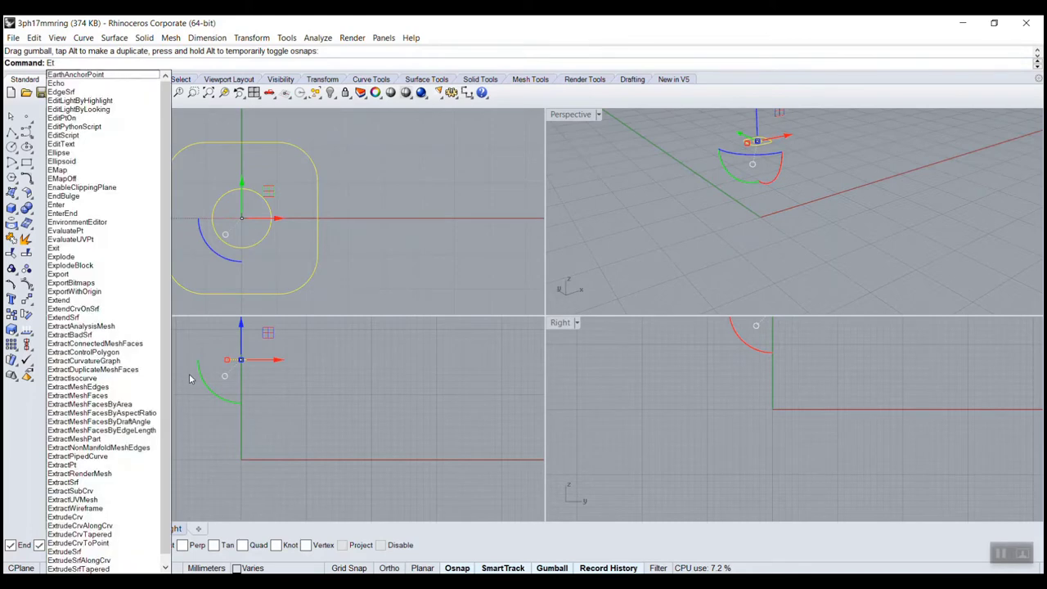
text(x)
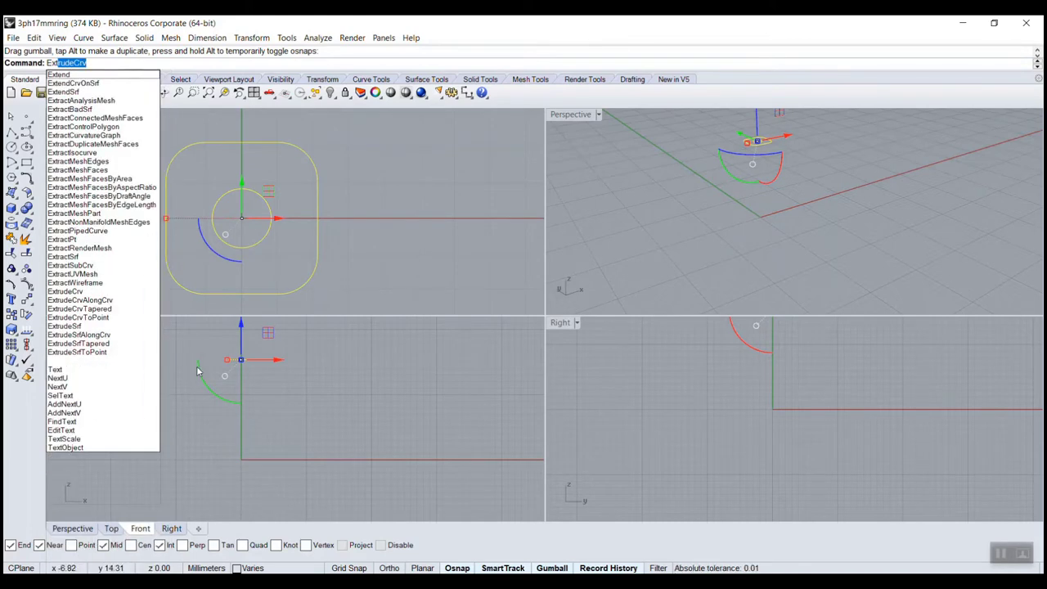
click(127, 321)
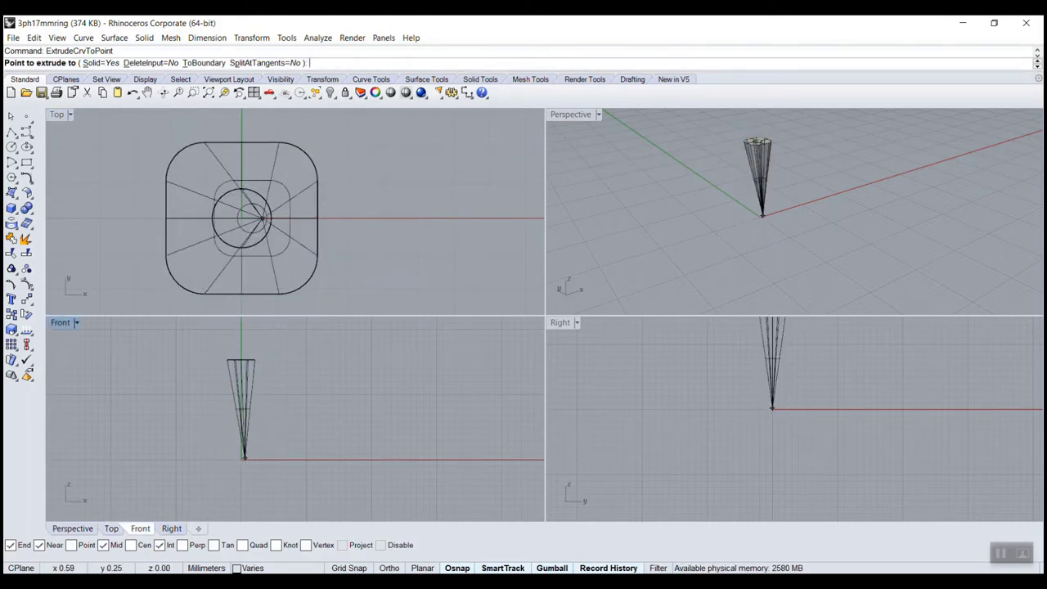
click(243, 457)
click(654, 192)
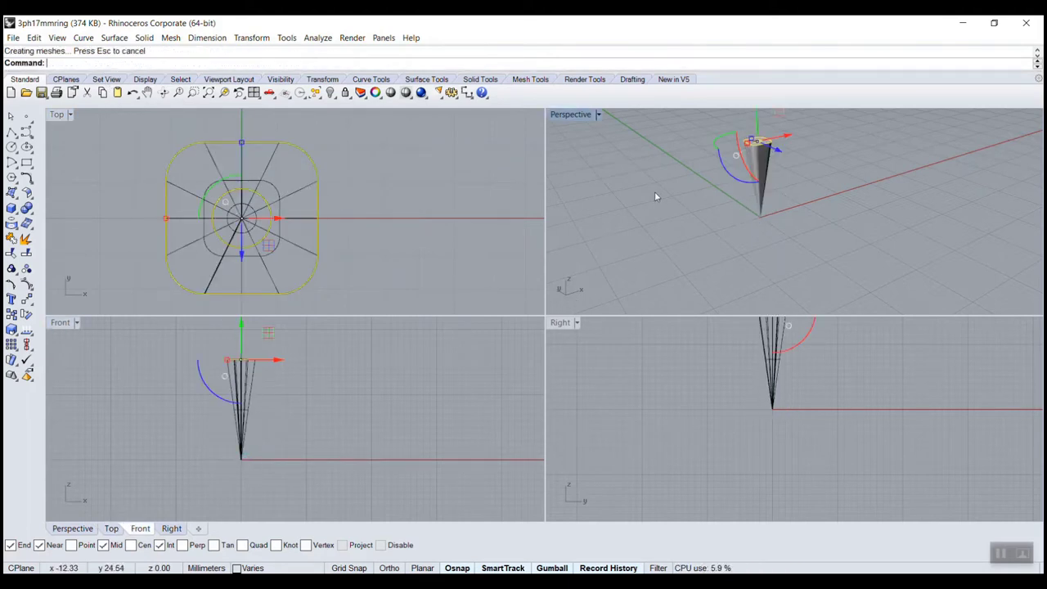
Step: Delete the rounded square and circle curves remaining on the upper face of the tapered solid, keeping the polysurface
scroll(705, 176, up, 2)
shift+right_drag(795, 210, 781, 232)
double_click(575, 116)
scroll(478, 218, up, 1)
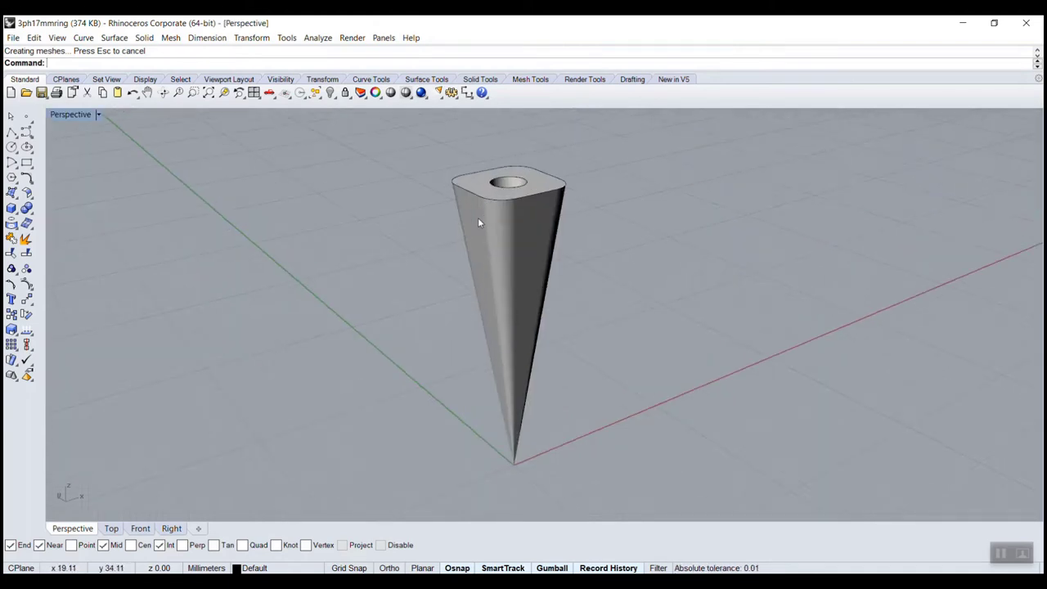
click(482, 201)
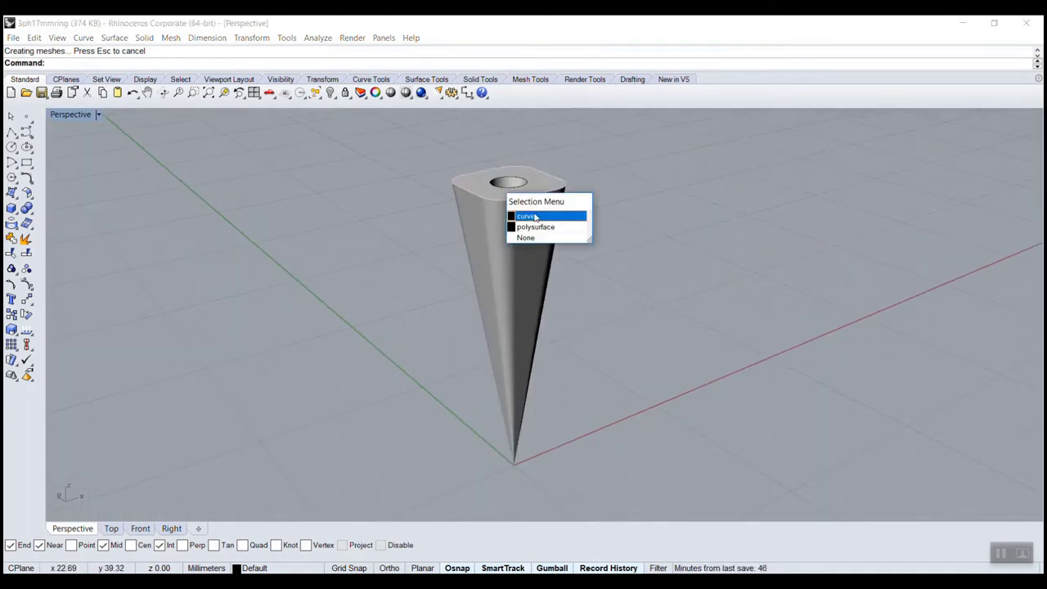
key(Escape)
click(519, 187)
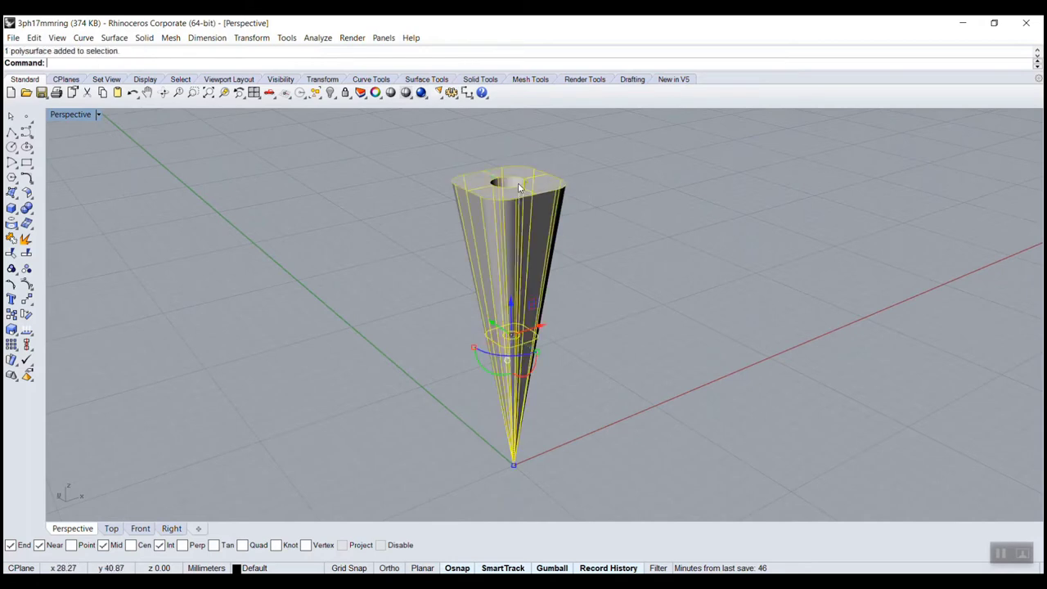
click(518, 178)
click(518, 177)
key(Delete)
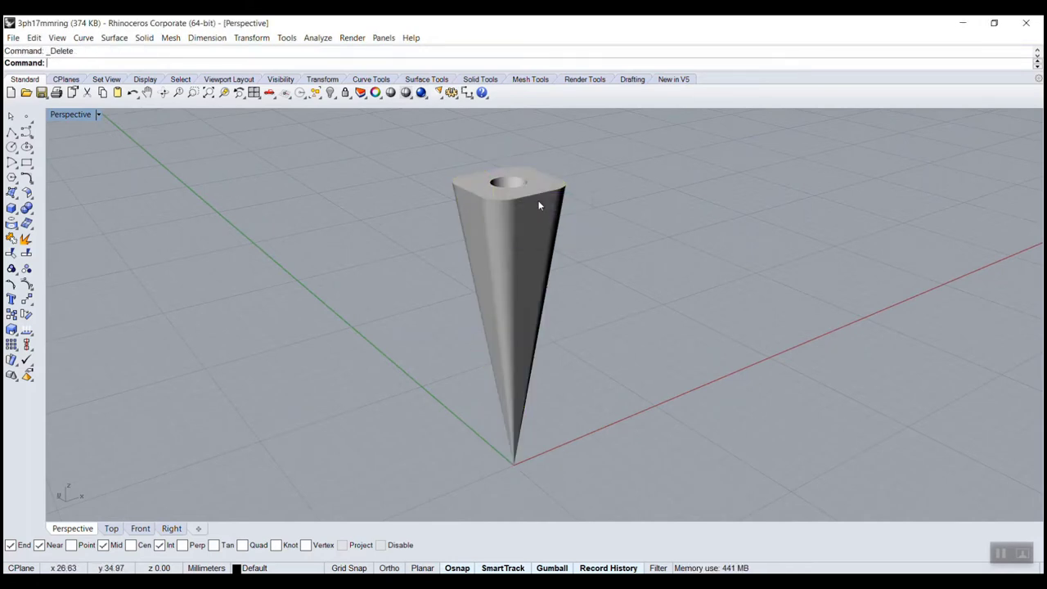
Step: Preview a polar array of the tapered solid about the origin in the Front view, with 12 items over 360 degrees
double_click(56, 117)
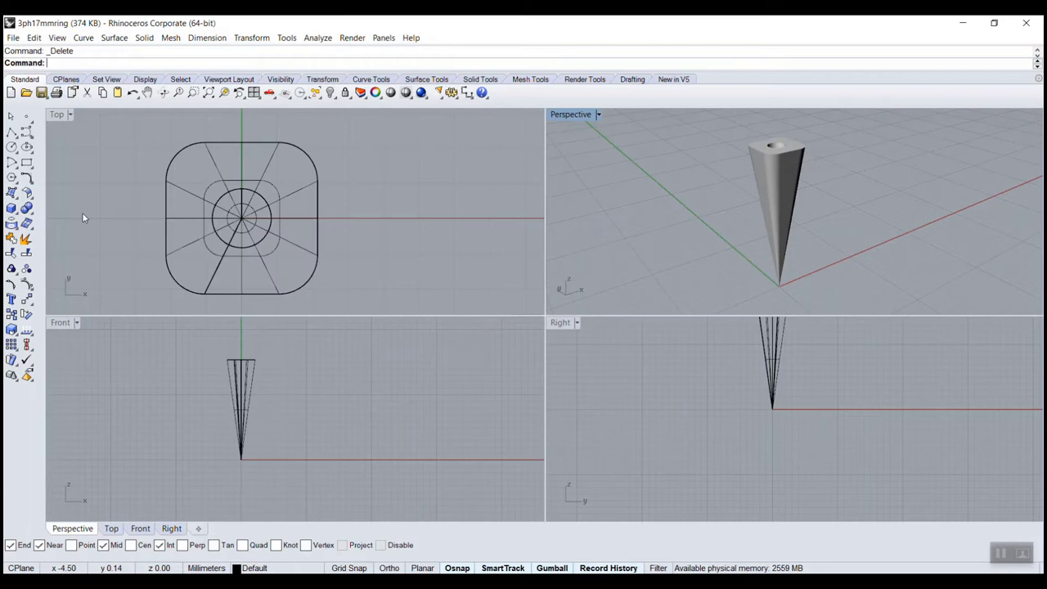
double_click(52, 323)
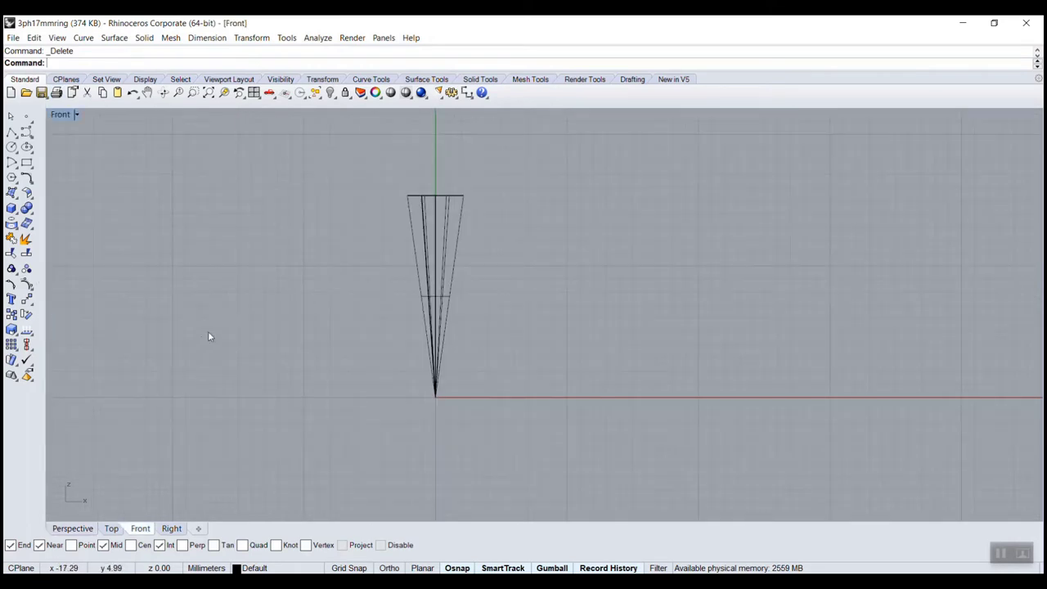
scroll(207, 335, down, 2)
right_drag(221, 327, 313, 260)
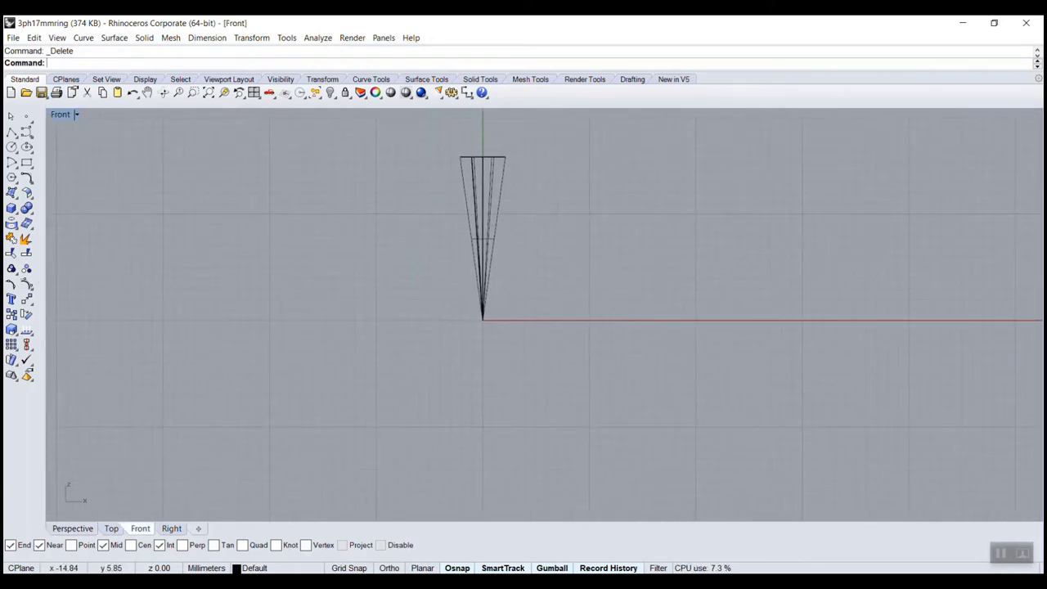
text(ArrayPolar)
key(Return)
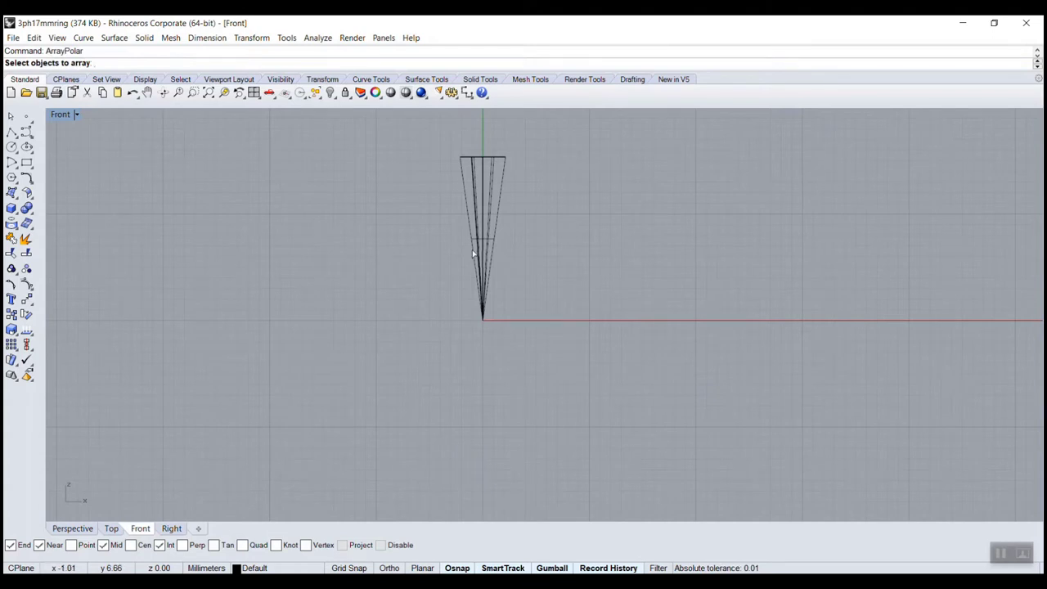
click(474, 252)
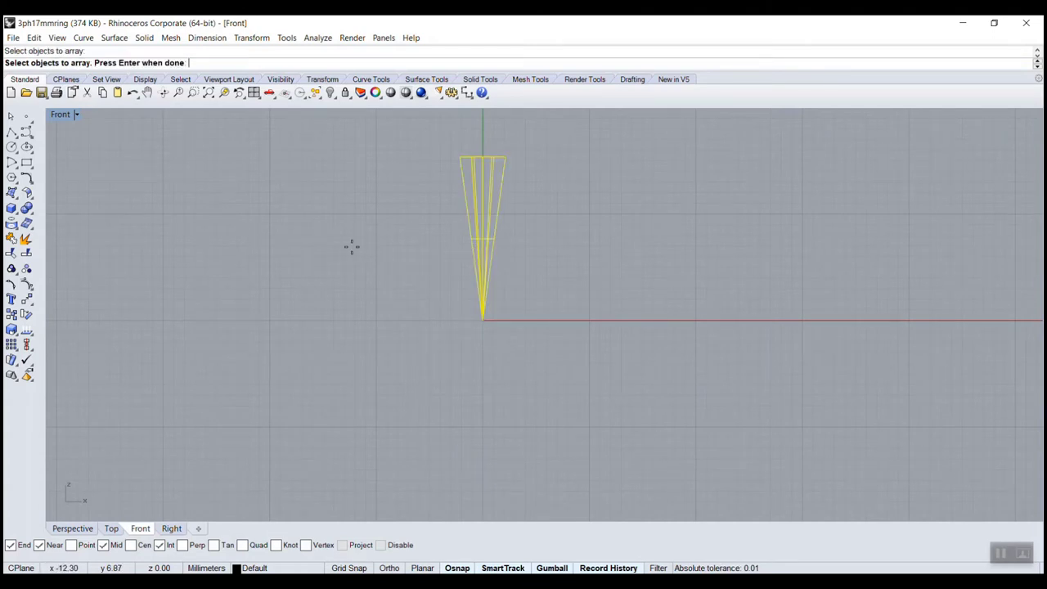
key(Return)
text(0)
key(Return)
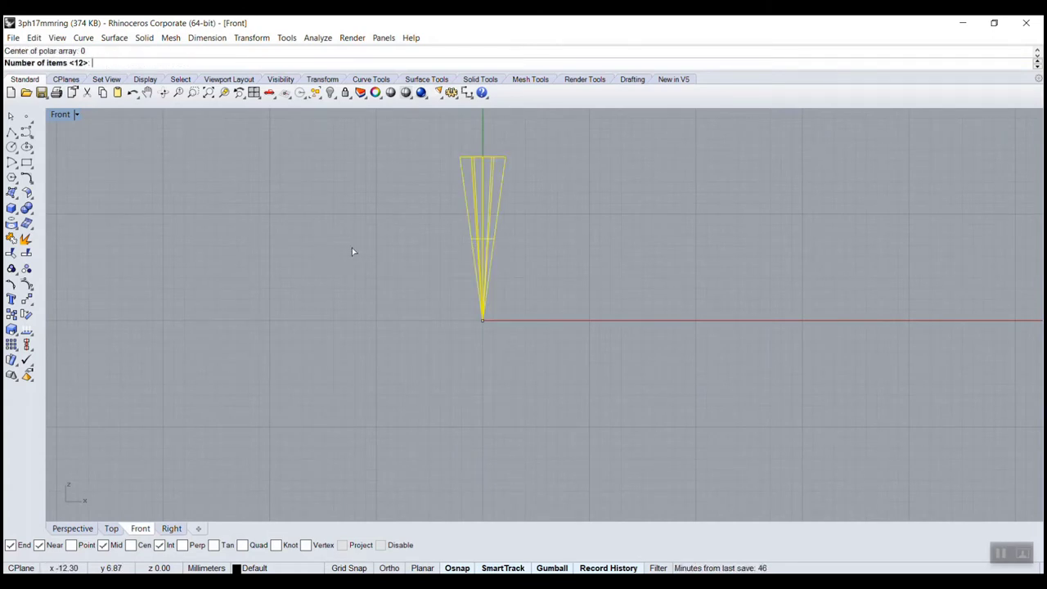
key(Return)
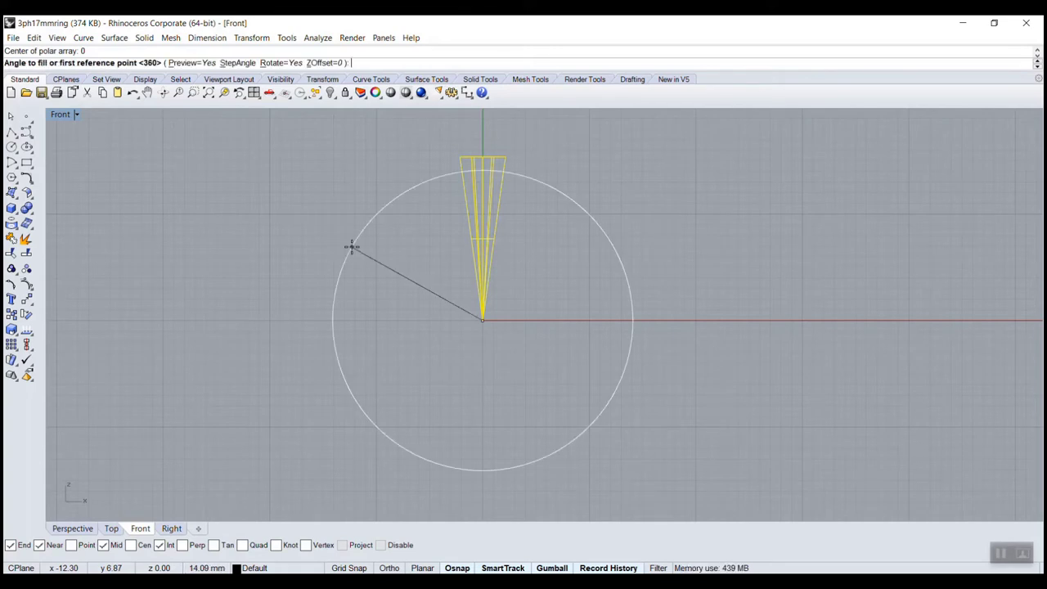
key(Return)
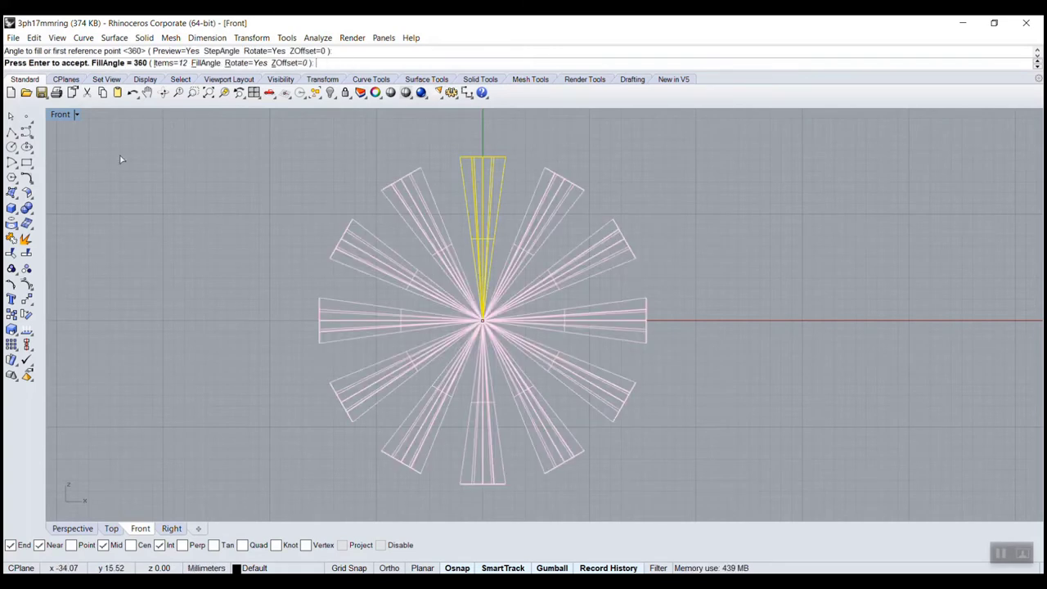
Step: Try 18 items in the polar array preview, raise the count to 20, and accept the array
click(167, 63)
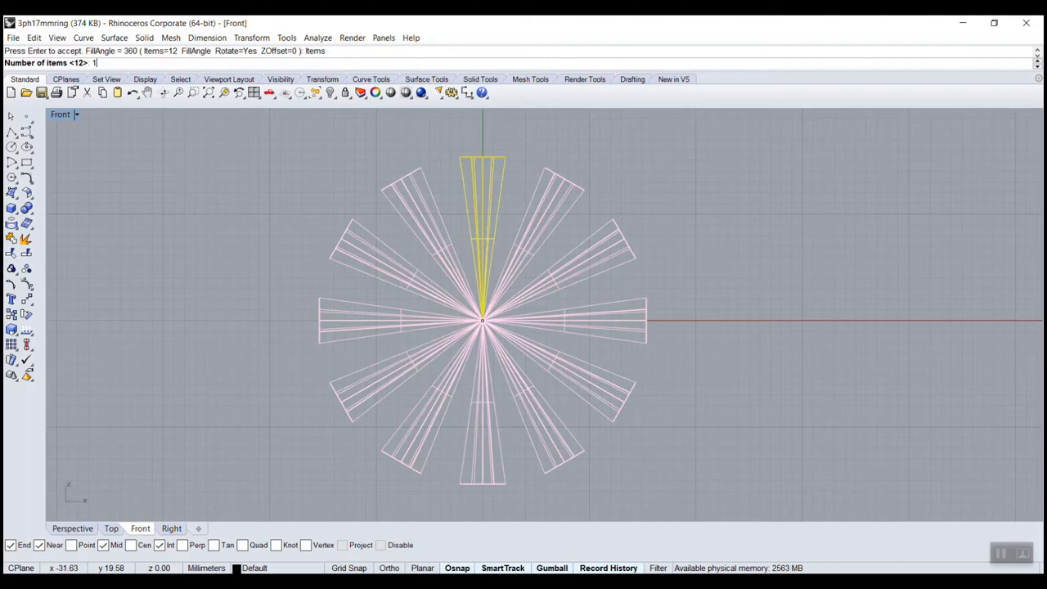
key(Return)
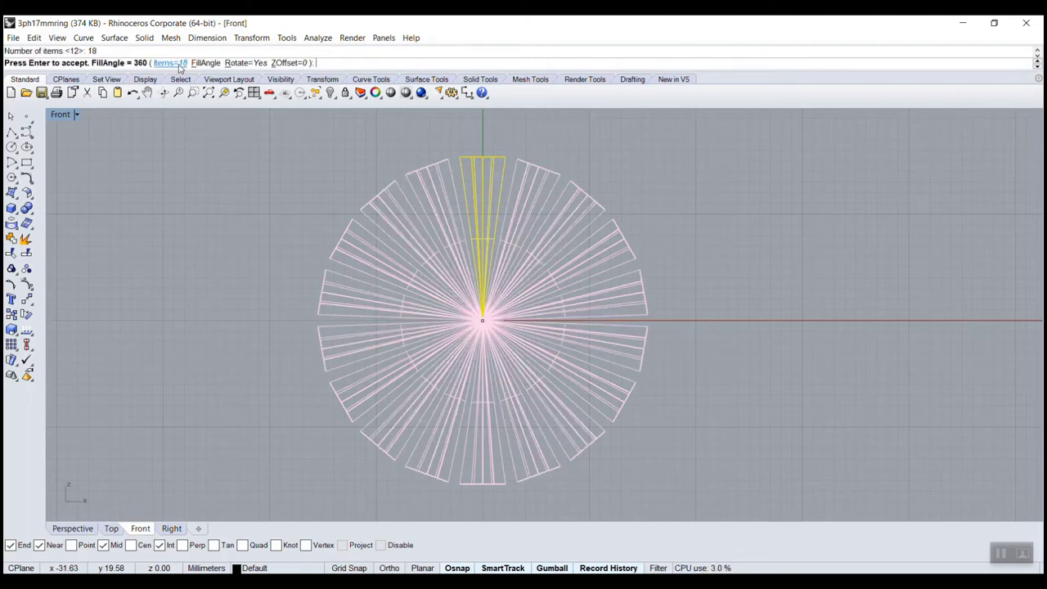
click(178, 63)
text(20)
key(Return)
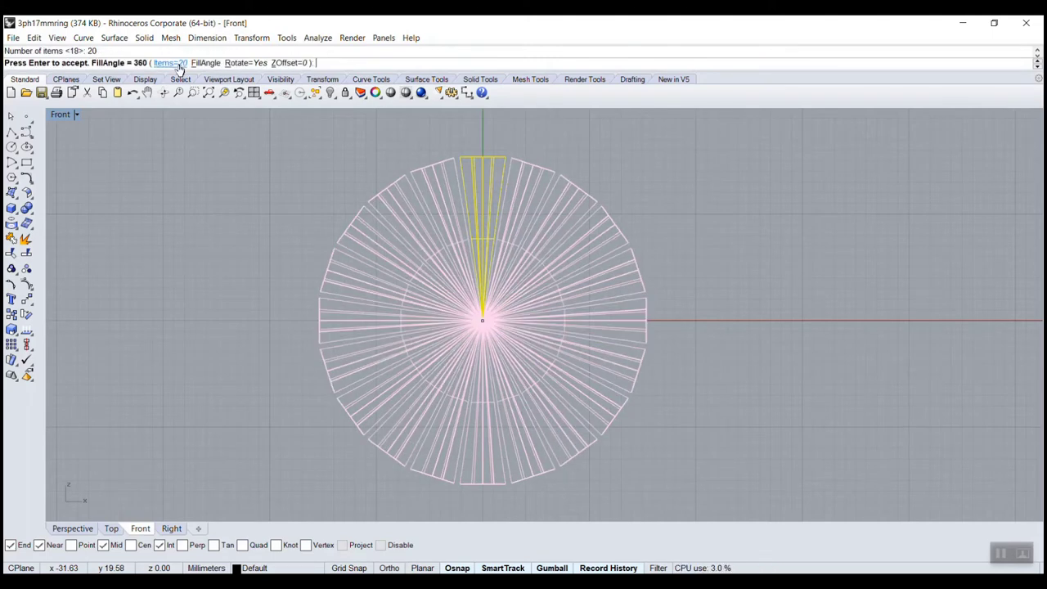
key(Return)
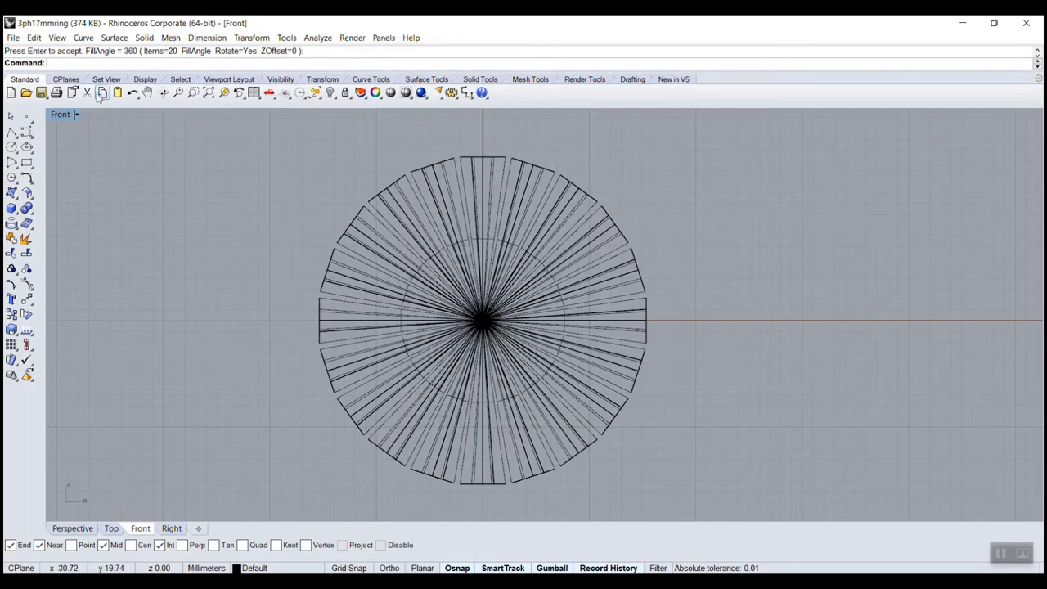
Step: Draw a straight polyline about 17 mm long from the origin through the gap left of the uppermost segment in the Front view
double_click(59, 114)
right_drag(720, 214, 673, 208)
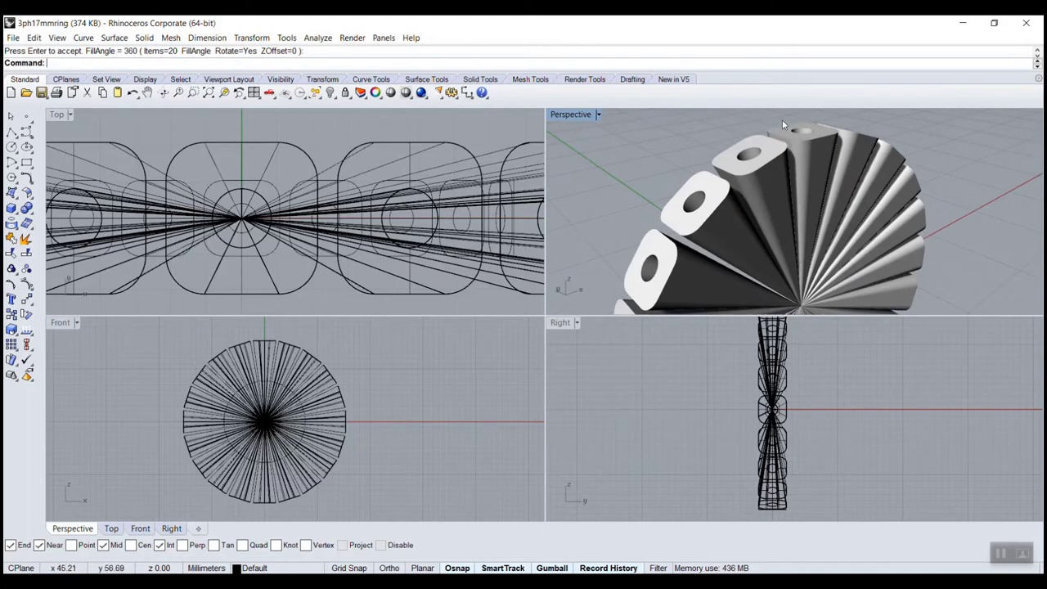
click(61, 324)
double_click(61, 324)
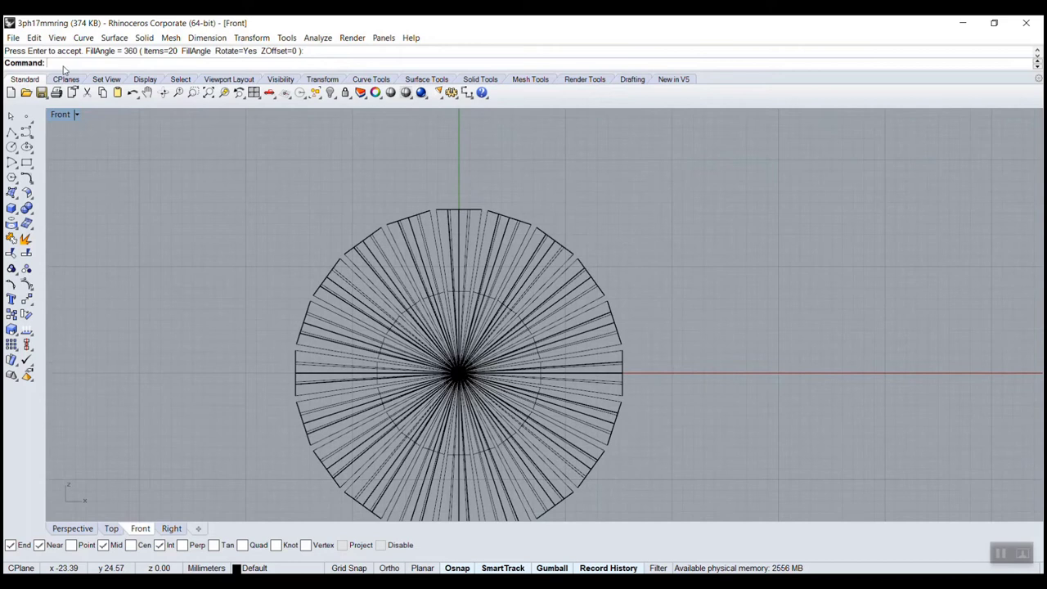
click(12, 133)
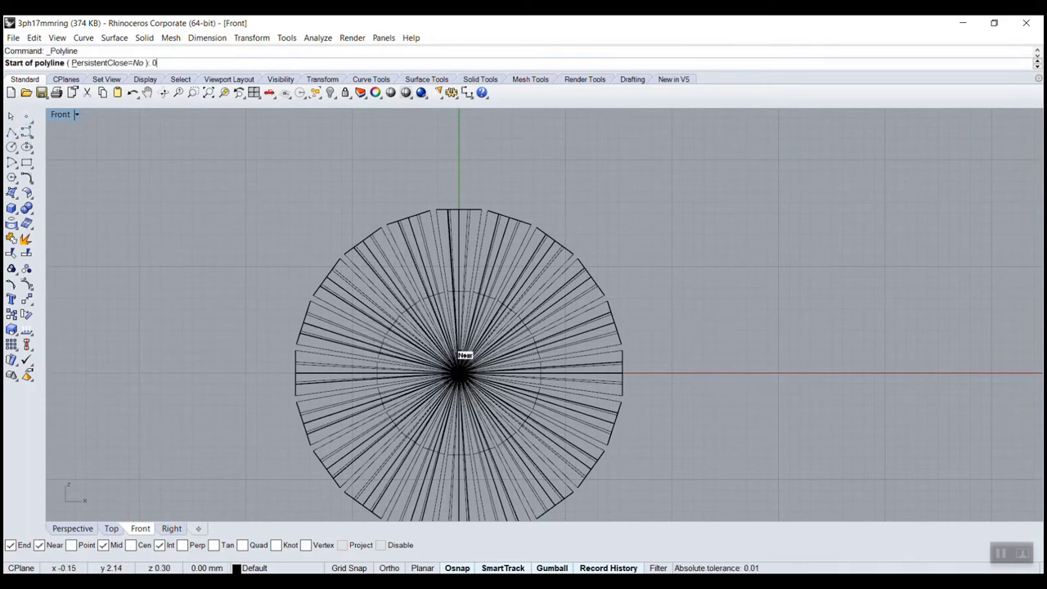
text(0)
key(Return)
scroll(430, 201, up, 5)
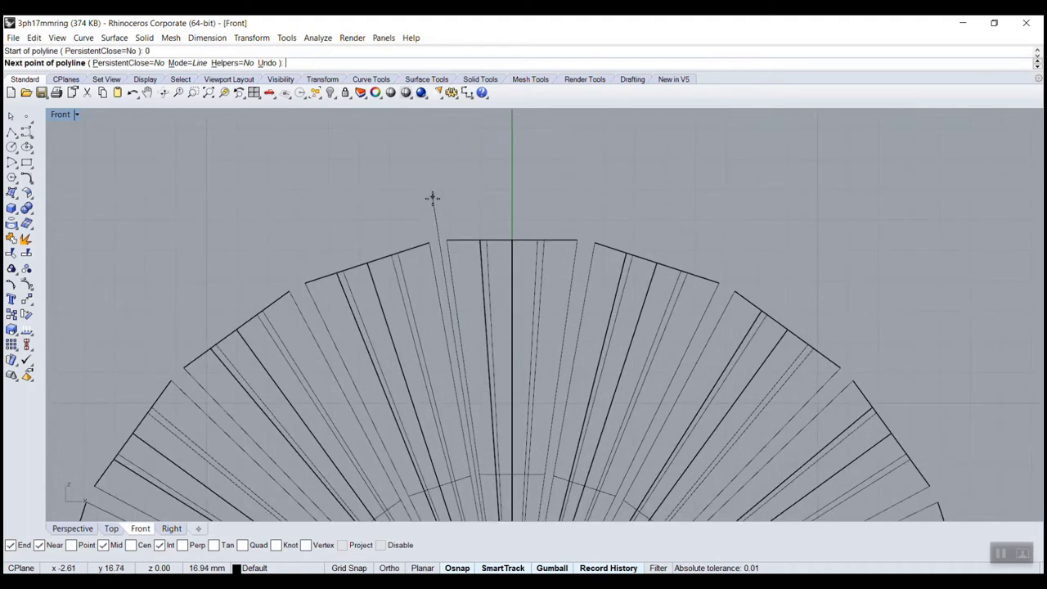
key(alt)
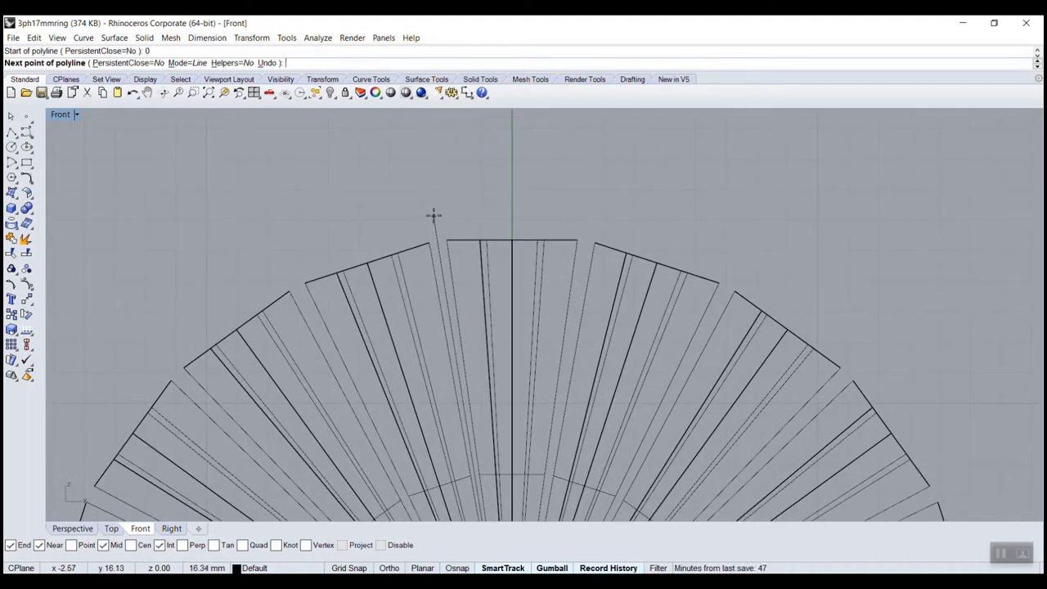
alt+click(432, 196)
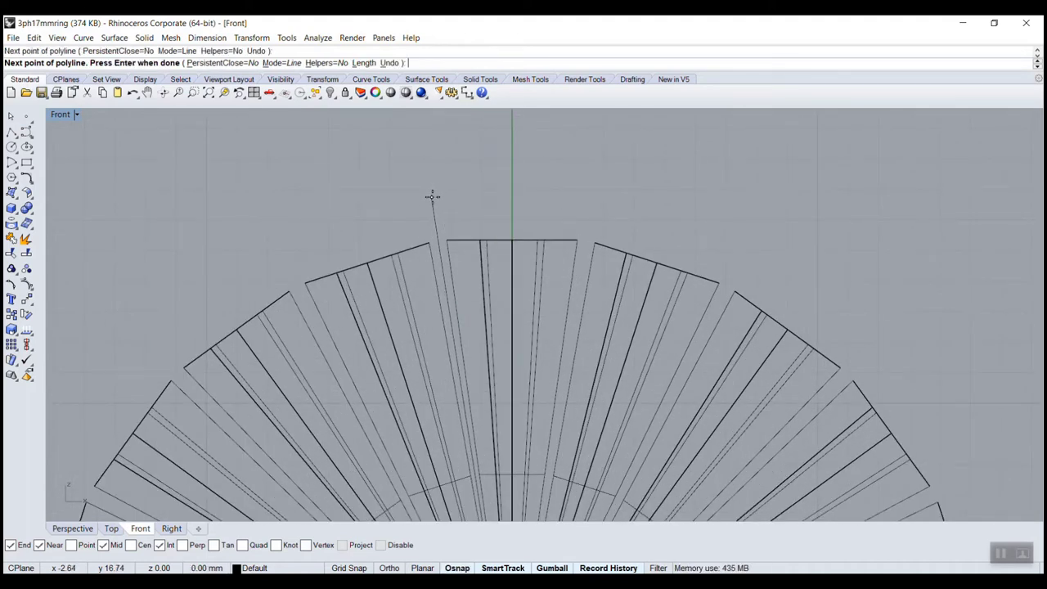
key(Return)
Step: Turn on the control points of the line in the gap and select its outer end point
right_drag(460, 271, 458, 194)
click(436, 174)
scroll(480, 284, down, 1)
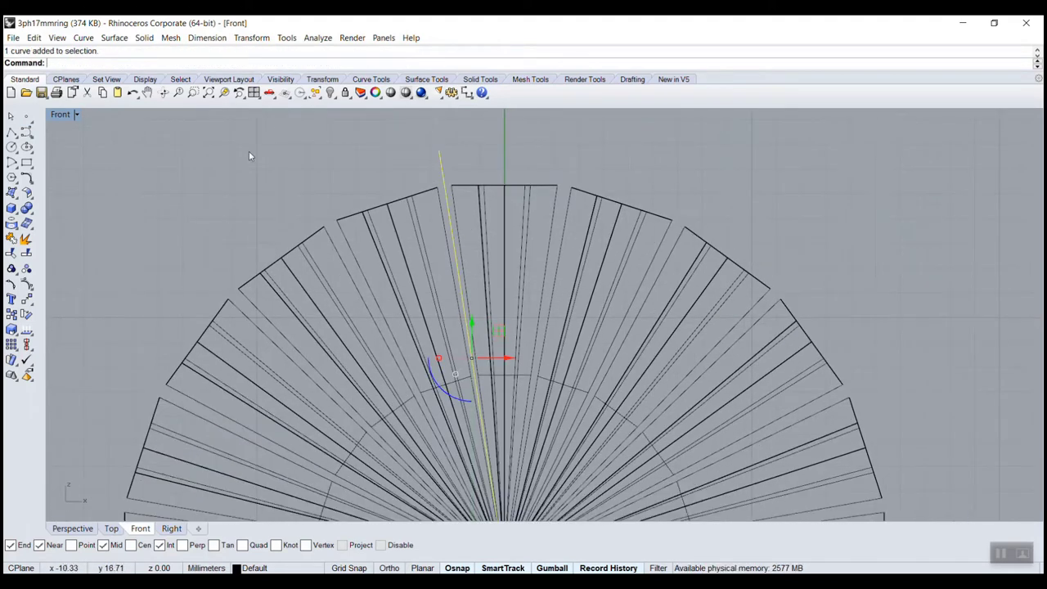
double_click(55, 114)
right_drag(617, 251, 743, 196)
scroll(276, 334, up, 4)
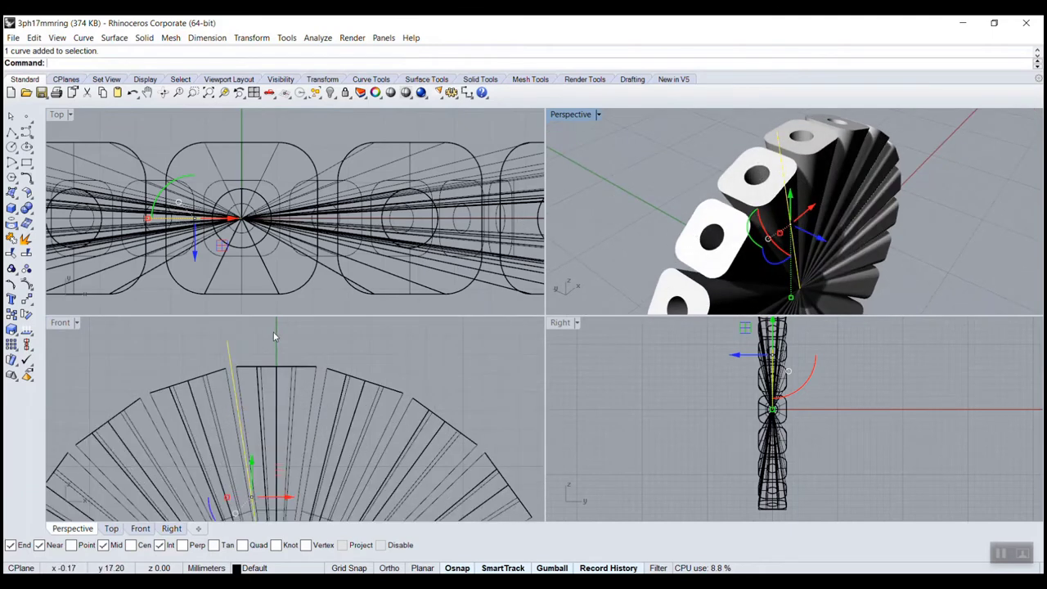
right_drag(277, 342, 353, 325)
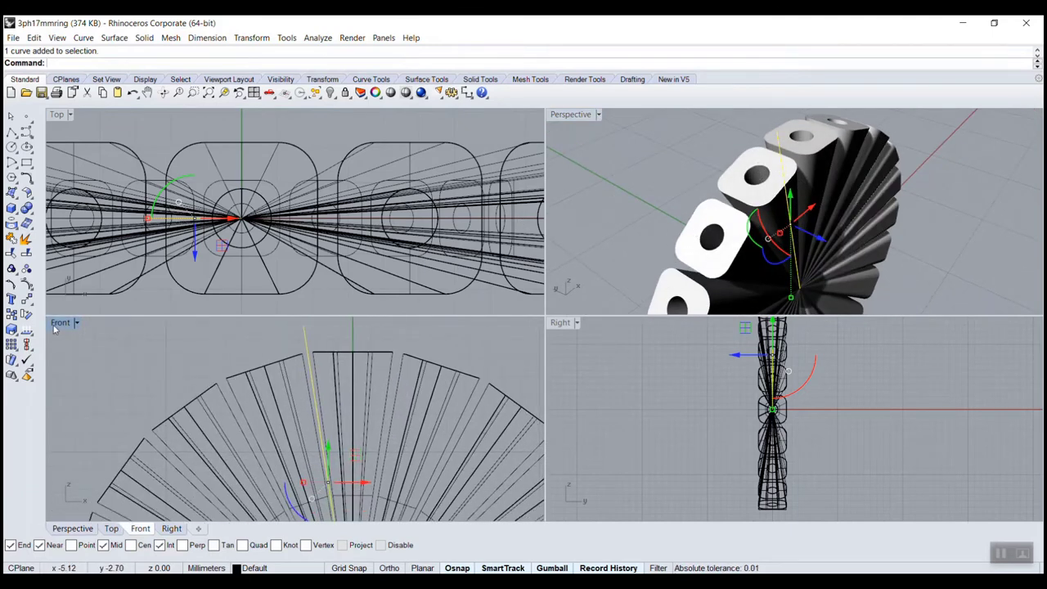
double_click(61, 322)
scroll(498, 317, down, 1)
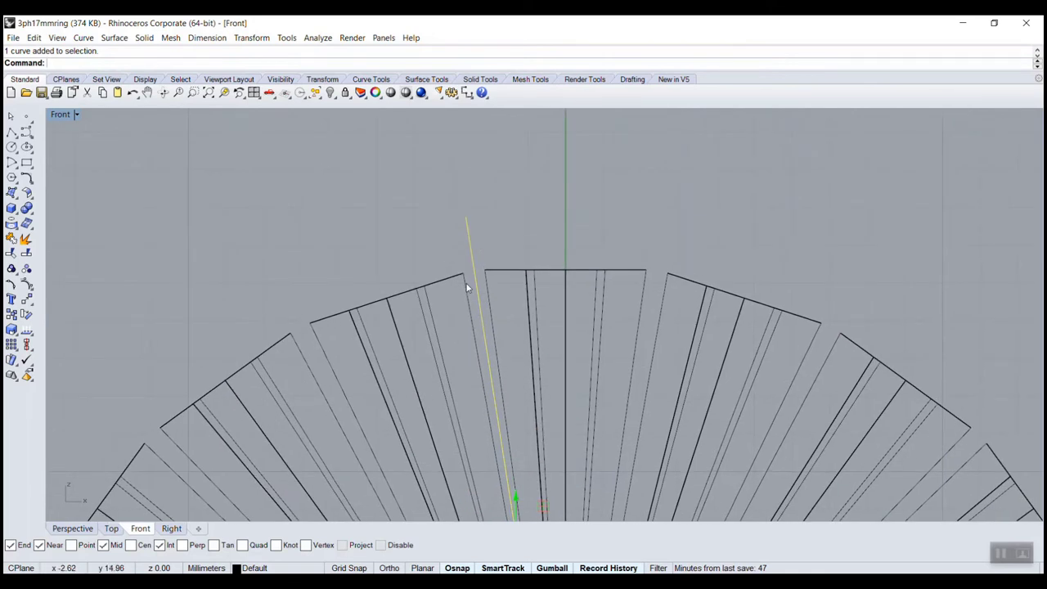
key(F10)
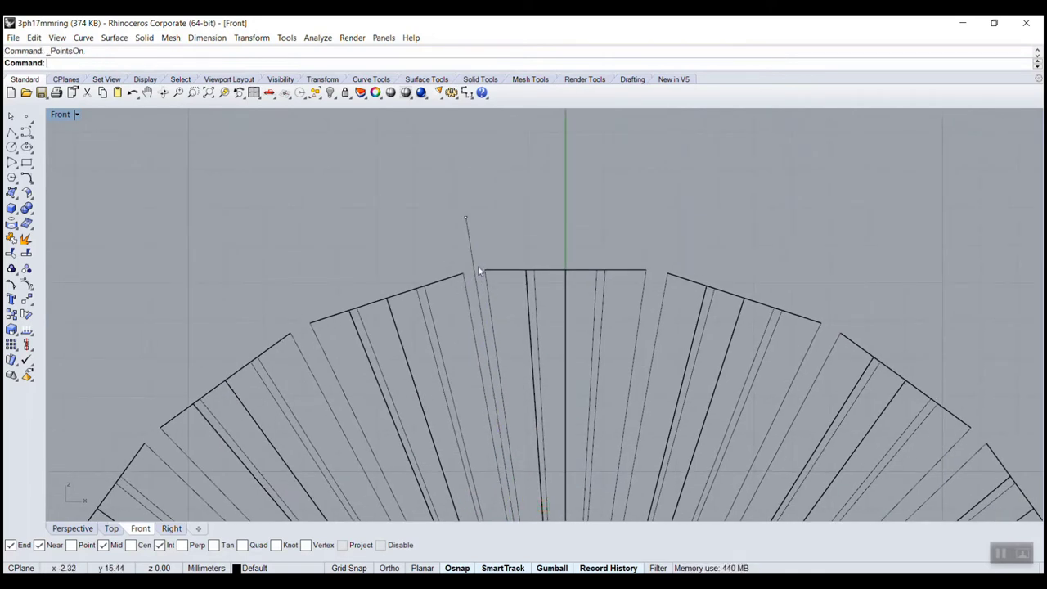
click(466, 217)
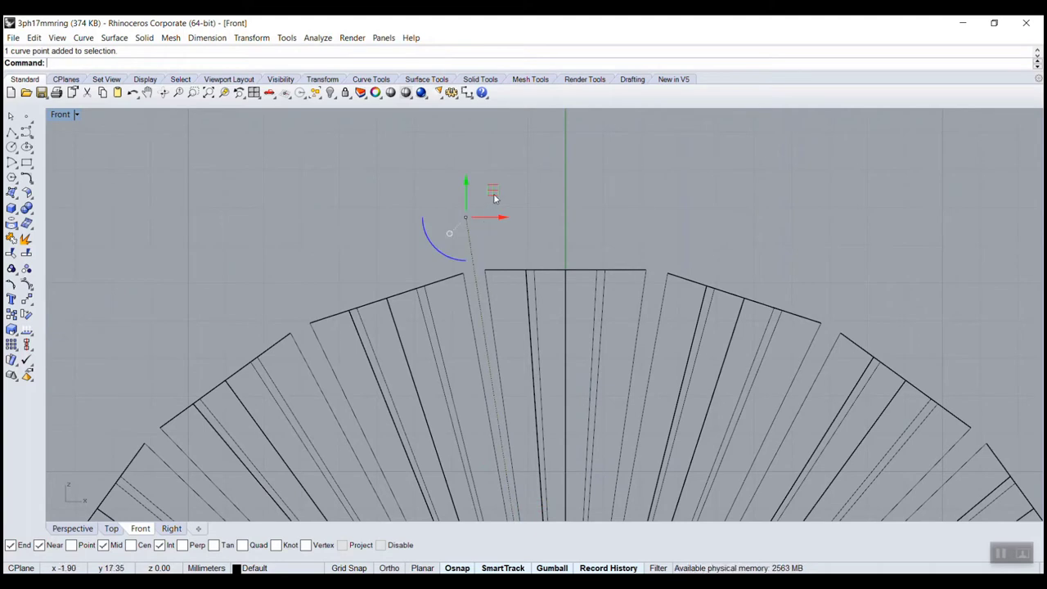
double_click(60, 114)
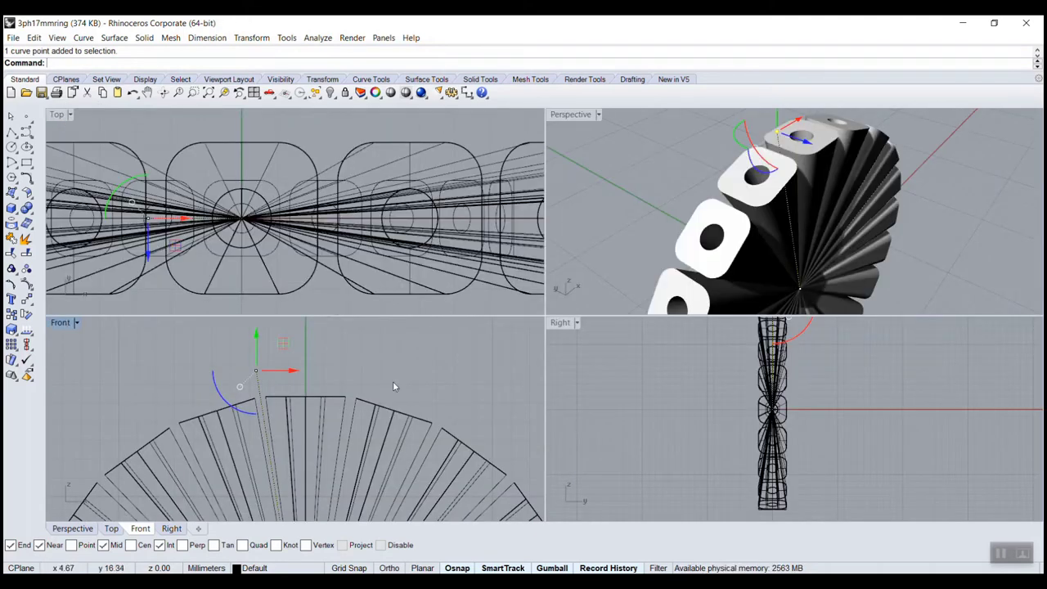
Step: Move the line's outer end point sideways in the Right view from the centre axis to just inside the segments' outer edge
scroll(707, 441, down, 4)
right_drag(709, 407, 676, 469)
scroll(727, 398, up, 6)
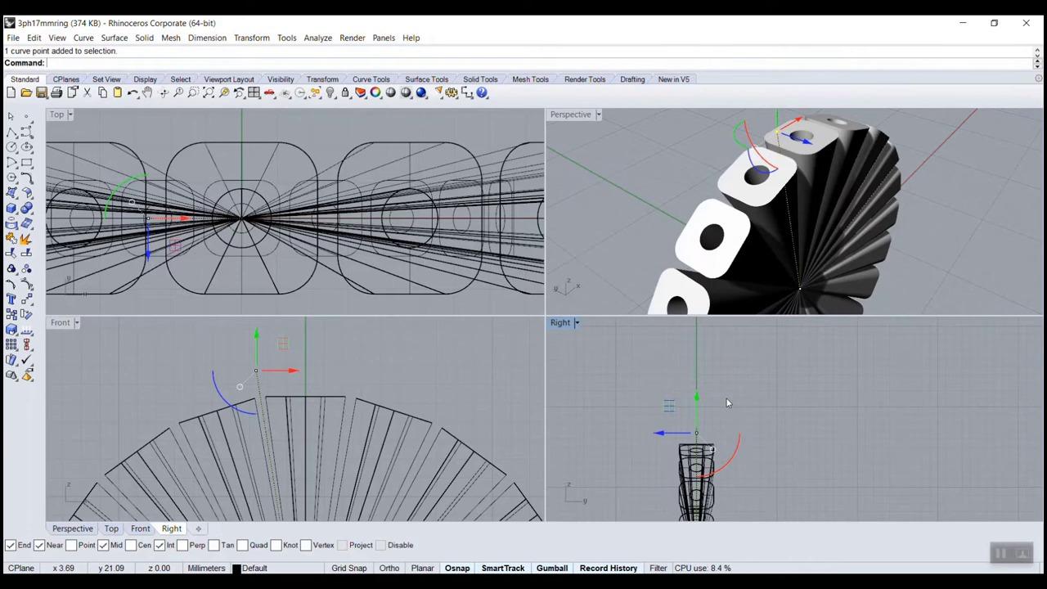
scroll(726, 403, up, 9)
drag(637, 460, 716, 460)
right_drag(771, 199, 856, 214)
right_drag(709, 489, 738, 429)
scroll(739, 428, up, 3)
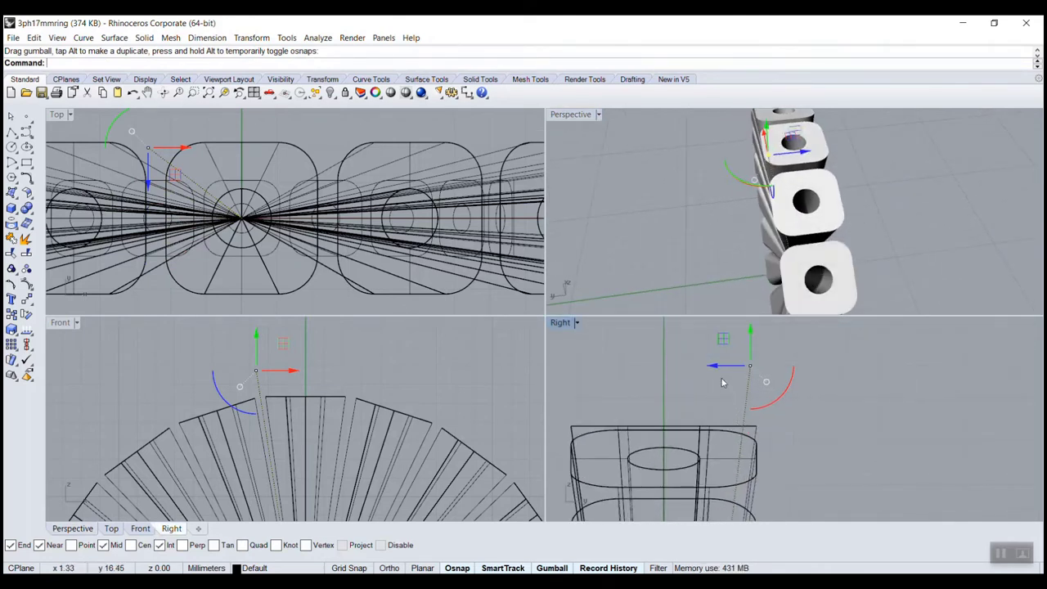
drag(715, 368, 747, 366)
key(Escape)
Step: Create a flat-capped pipe along the line with a start radius of 0.1 mm and an end radius of 0.2 mm
right_drag(759, 243, 980, 222)
click(831, 124)
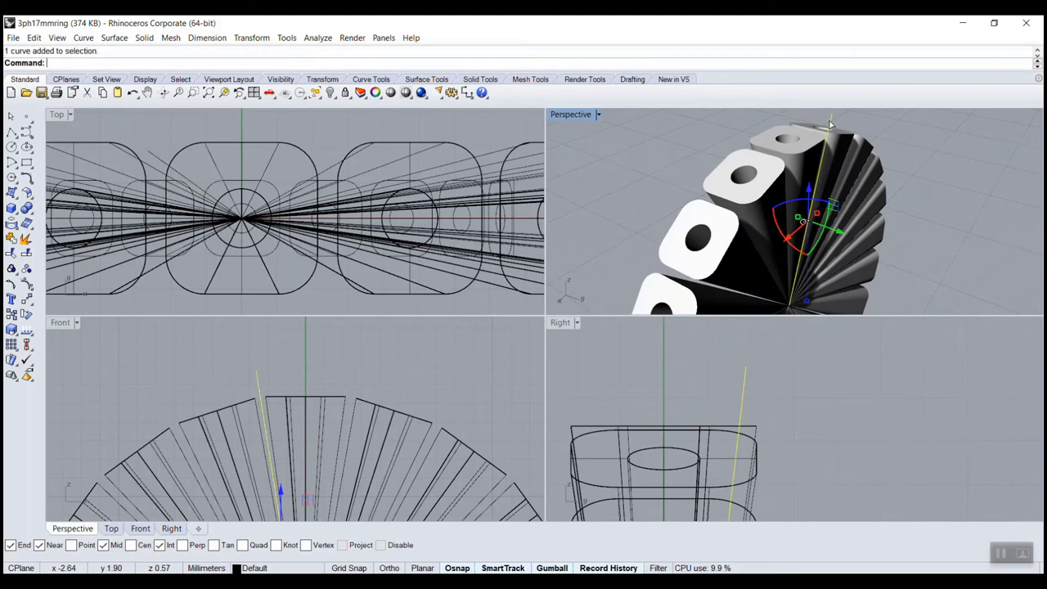
text(Pipe)
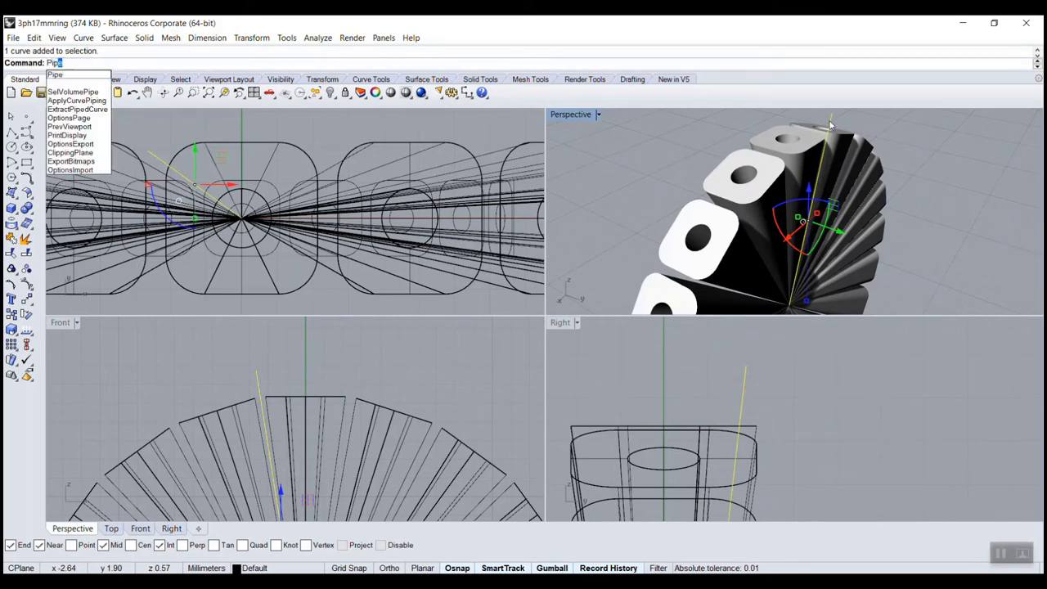
key(Return)
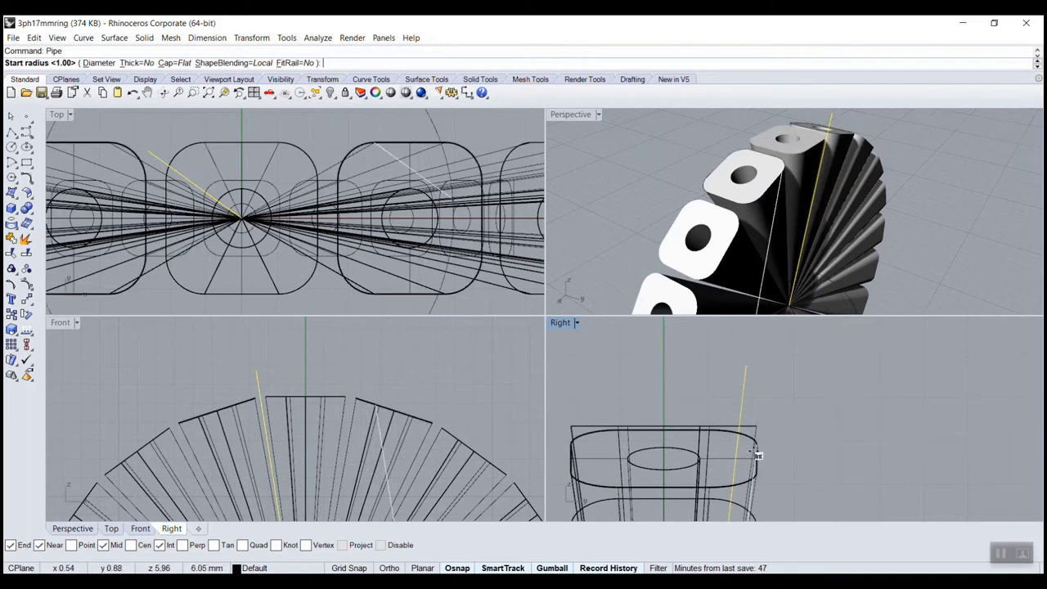
right_drag(755, 458, 777, 343)
scroll(735, 451, down, 5)
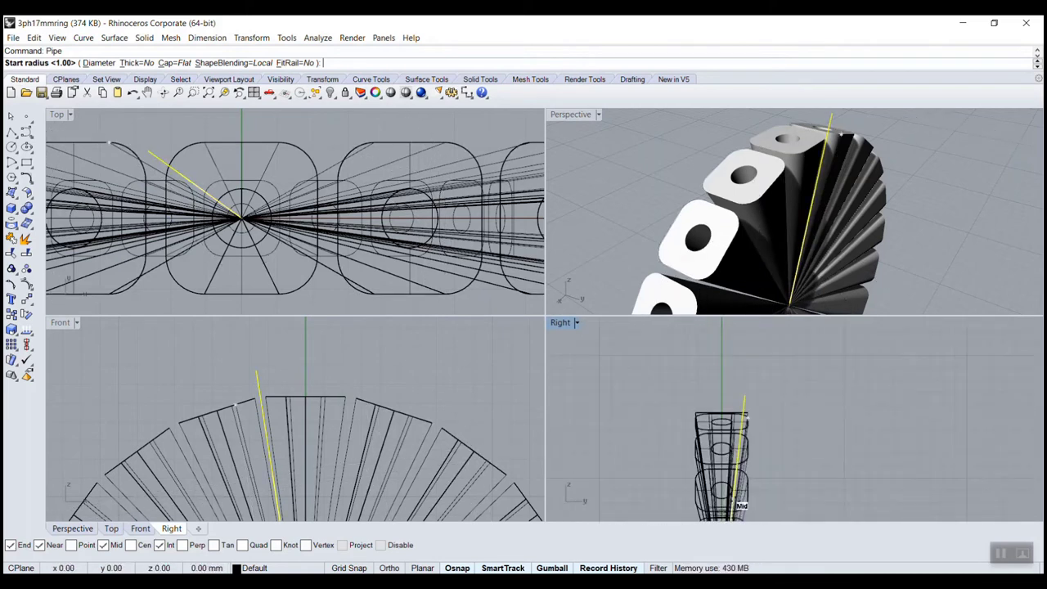
text(0.1)
key(Return)
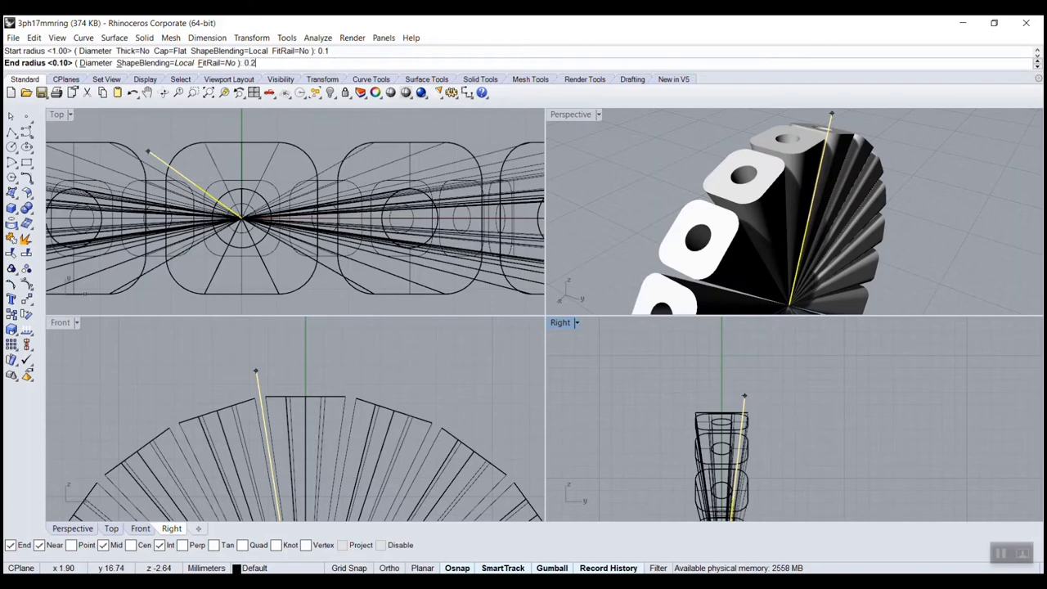
text(0.2)
key(Return)
key(Return)
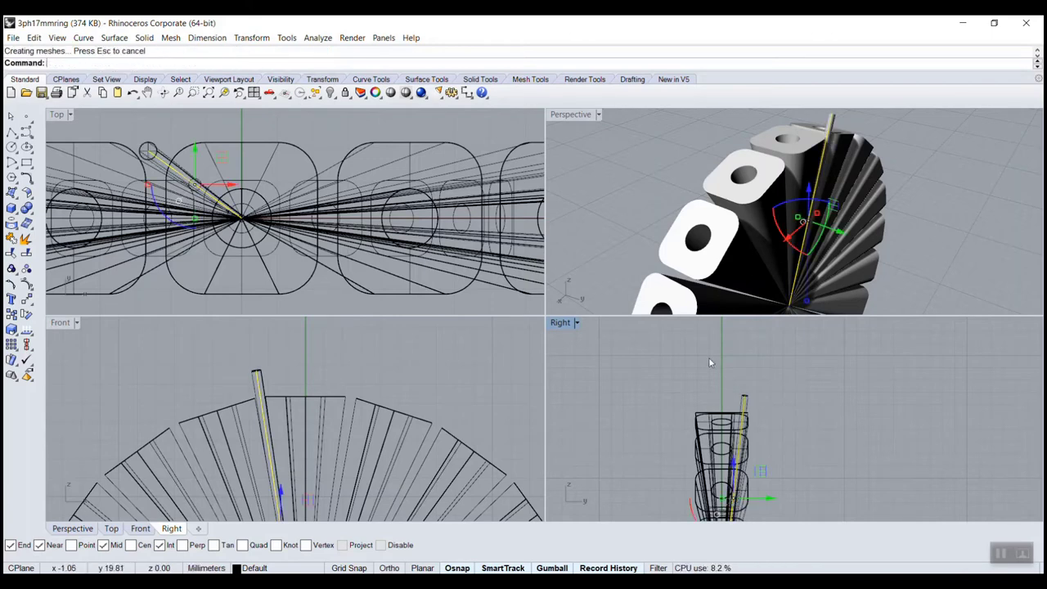
double_click(581, 119)
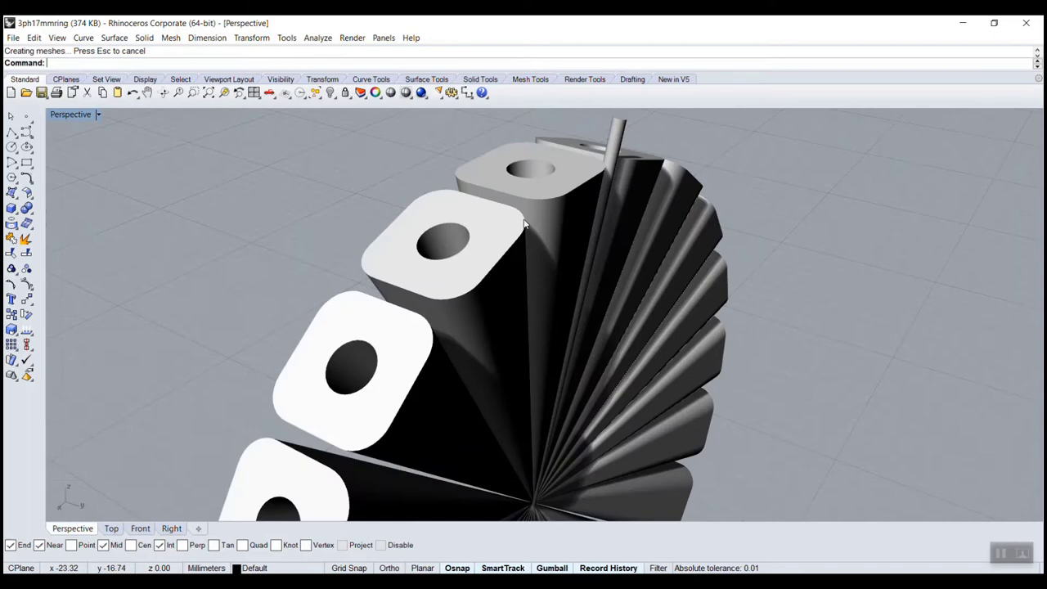
right_drag(525, 225, 432, 177)
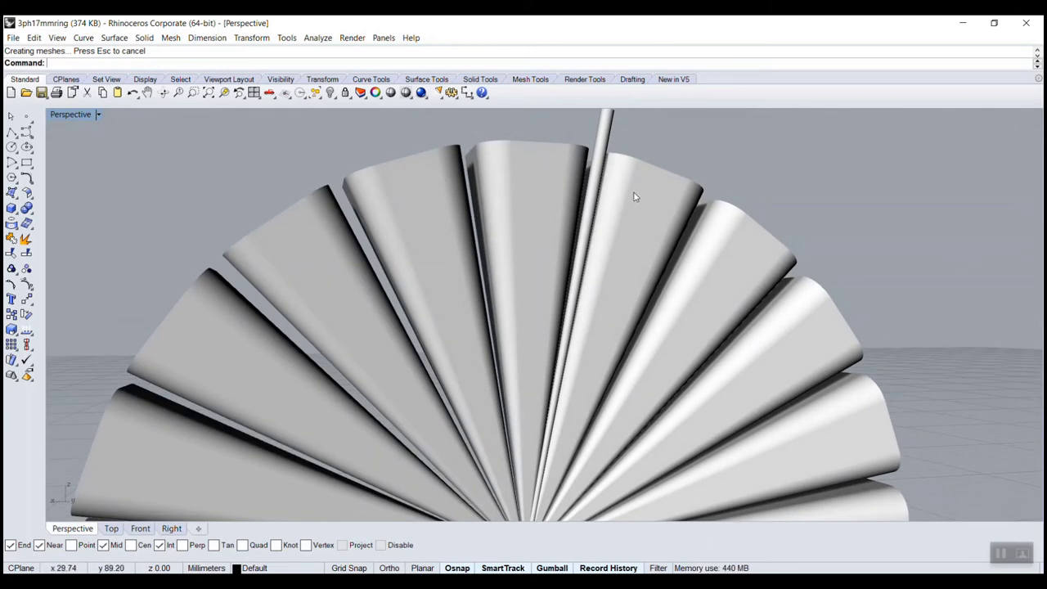
right_drag(618, 176, 562, 214)
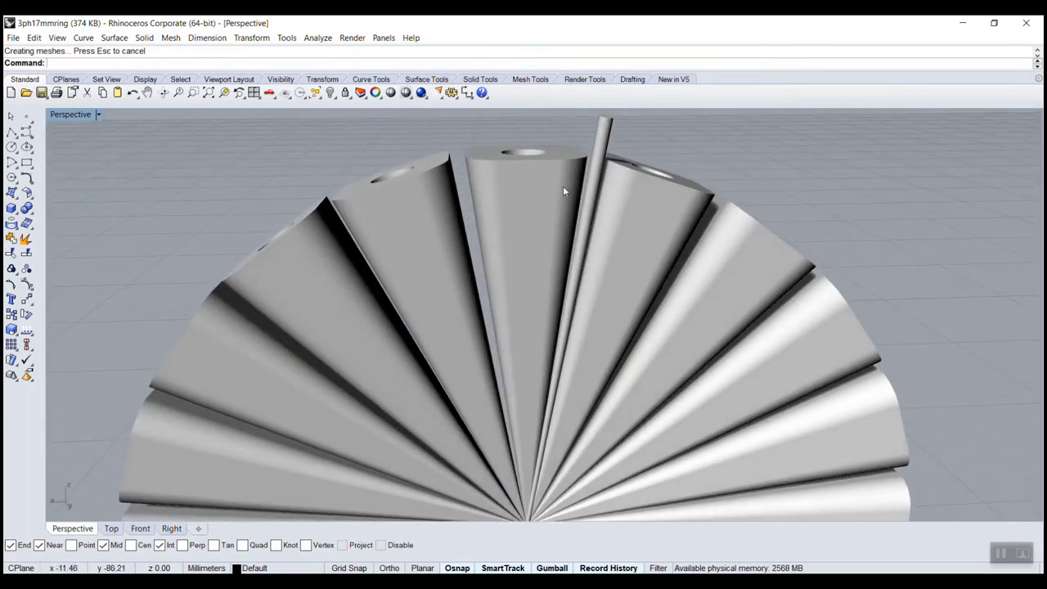
double_click(85, 117)
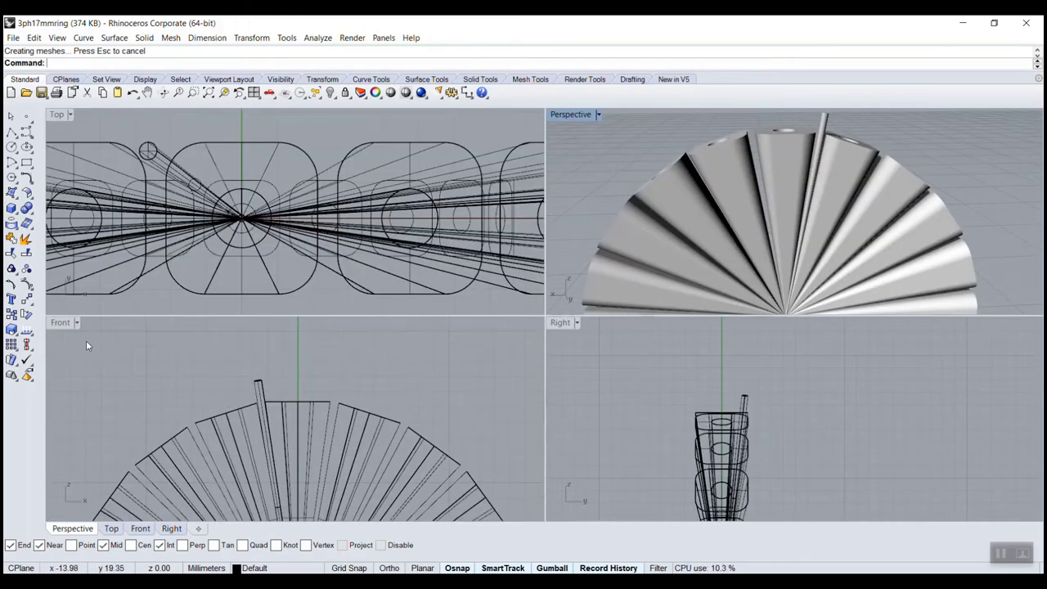
Step: Create a torus centred at 0 in the Front view, about 26.3 mm in diameter, with its thin tube reaching the pipe's edge
double_click(61, 323)
right_drag(368, 466, 466, 259)
text(T)
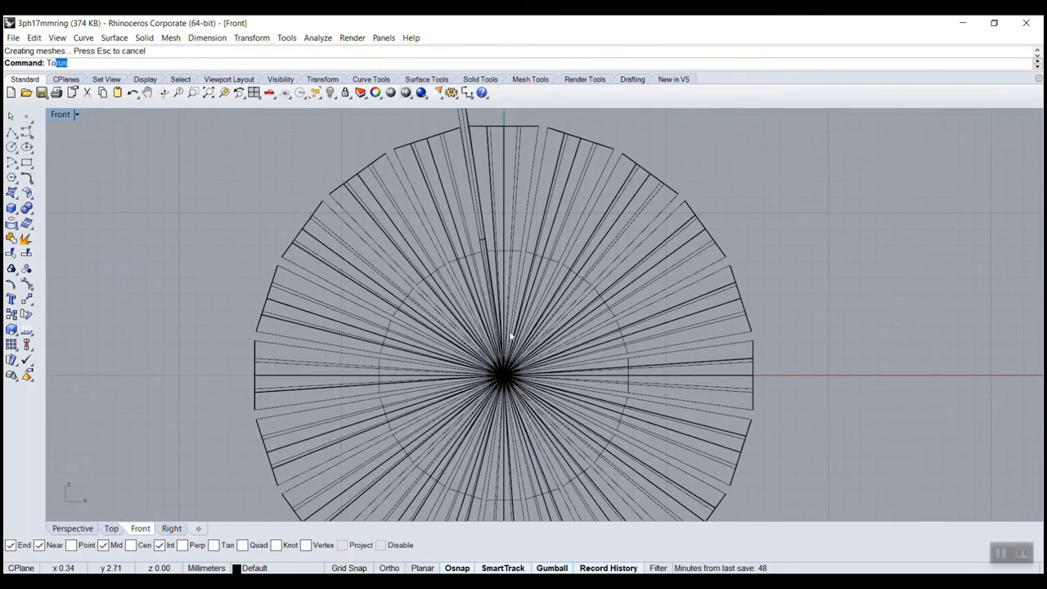
text(To)
key(Return)
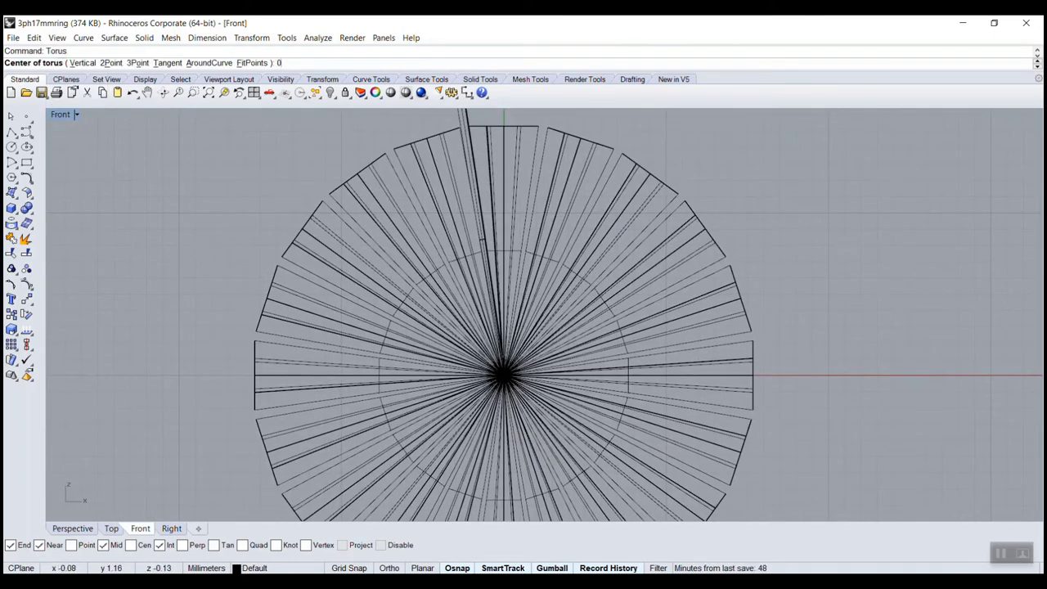
click(503, 377)
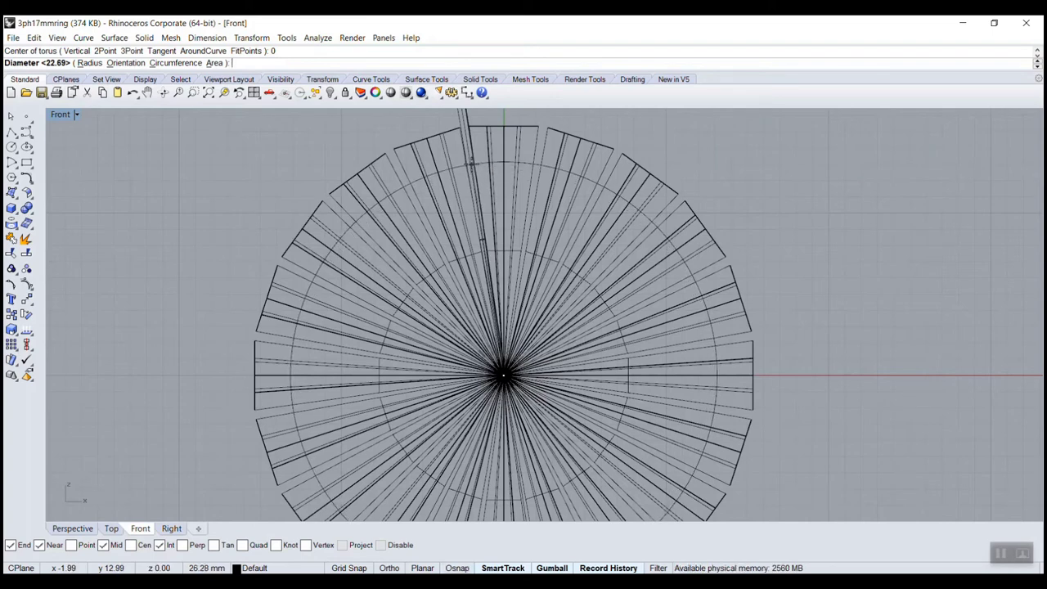
click(471, 163)
scroll(472, 162, up, 8)
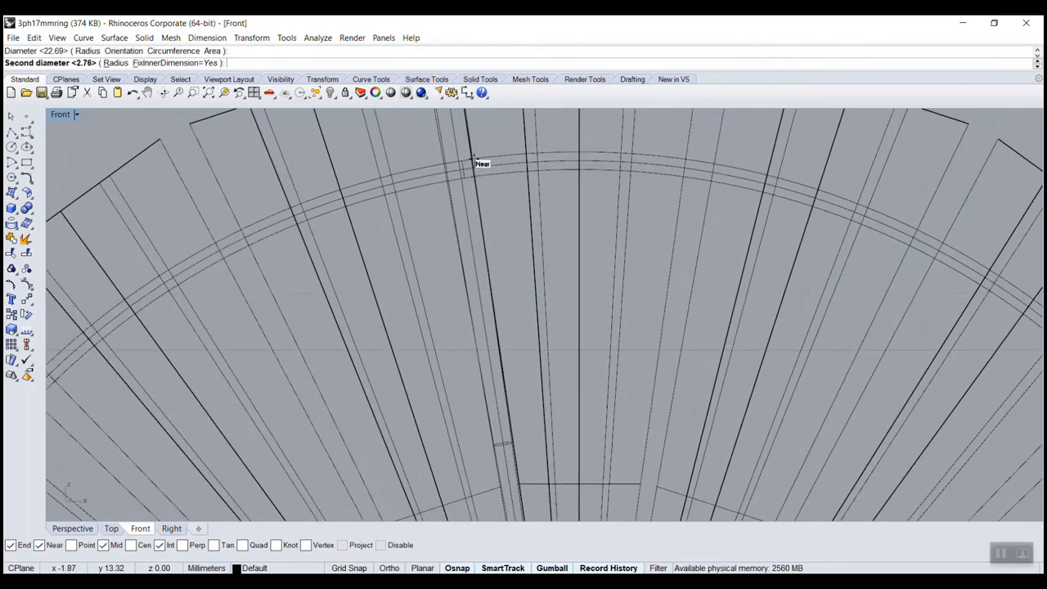
key(alt)
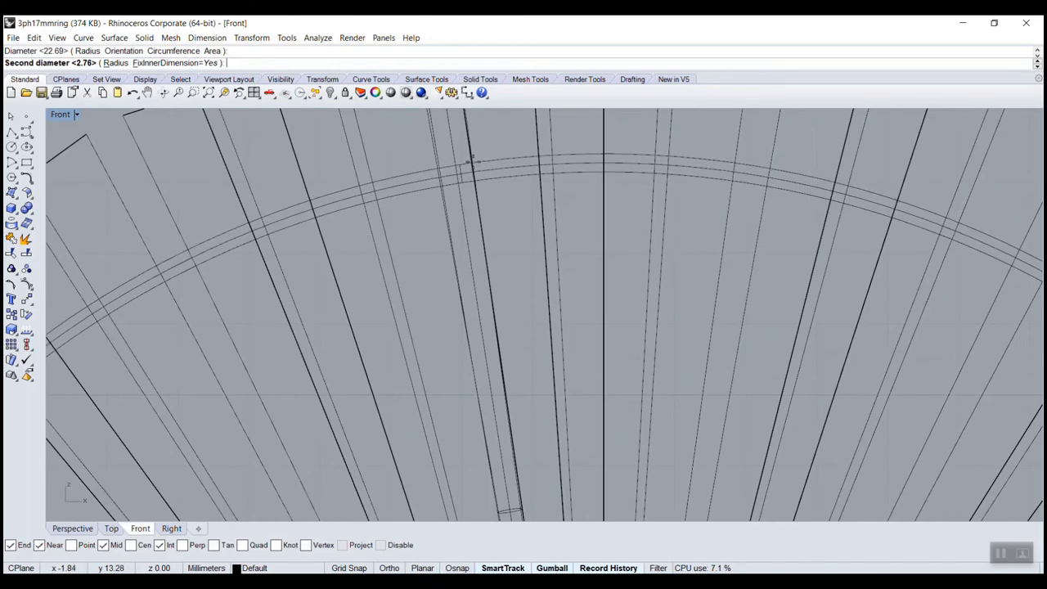
alt+click(471, 157)
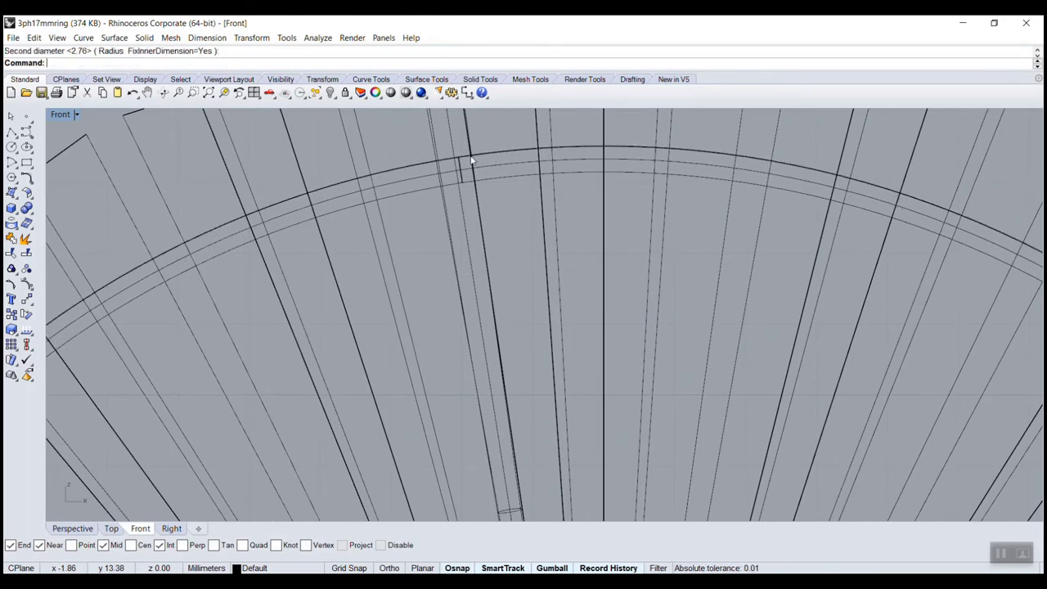
Step: Select the torus and shift it slightly sideways off the ring's centre plane
double_click(62, 115)
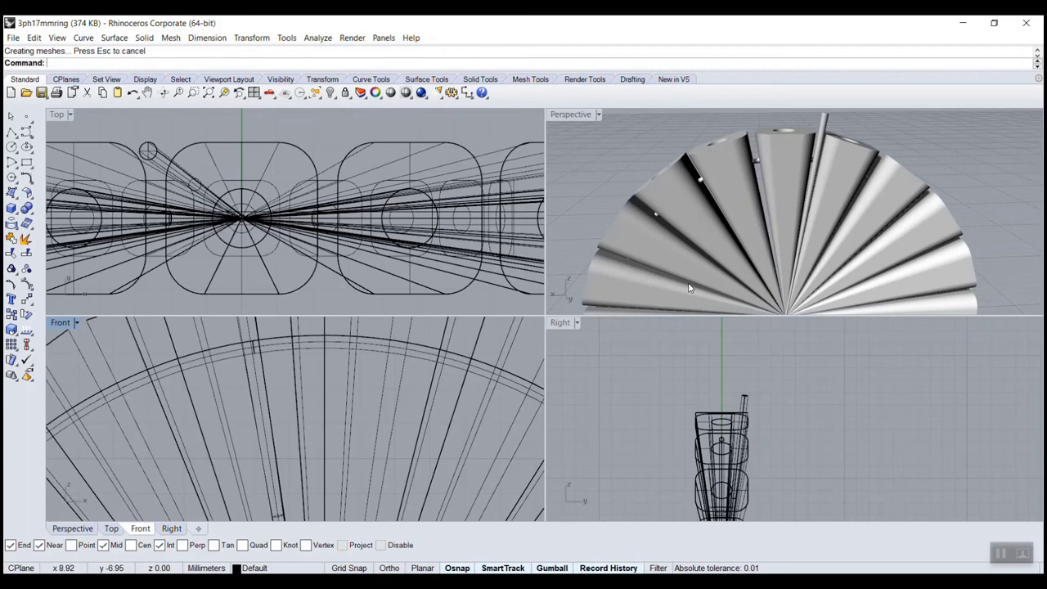
mouse_move(689, 288)
right_down()
mouse_move(632, 214)
mouse_move(635, 251)
mouse_move(661, 228)
mouse_move(688, 228)
right_up()
click(857, 209)
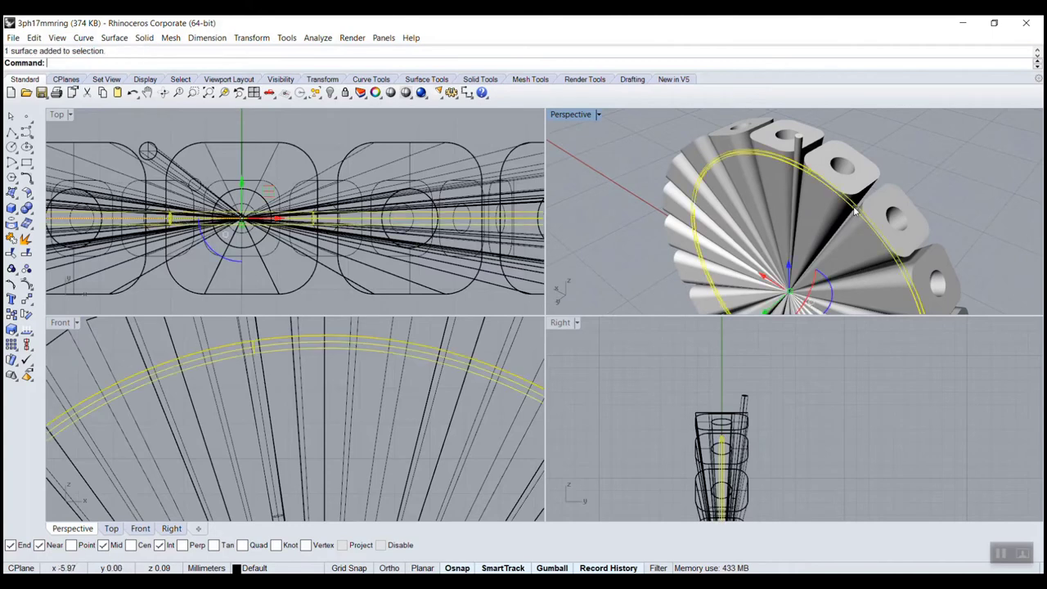
double_click(564, 118)
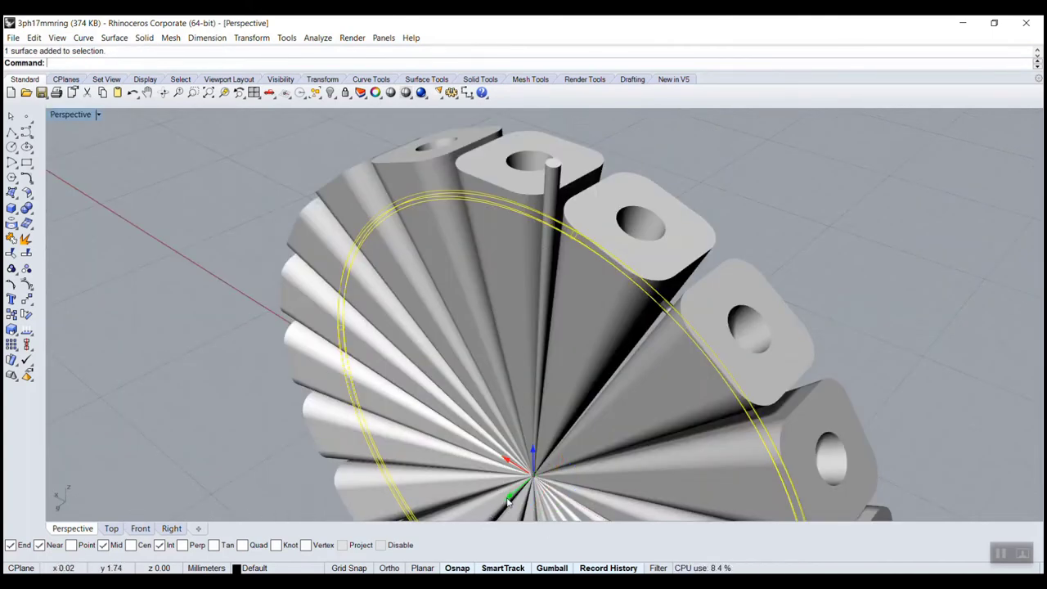
drag(507, 500, 495, 503)
right_drag(496, 501, 442, 442)
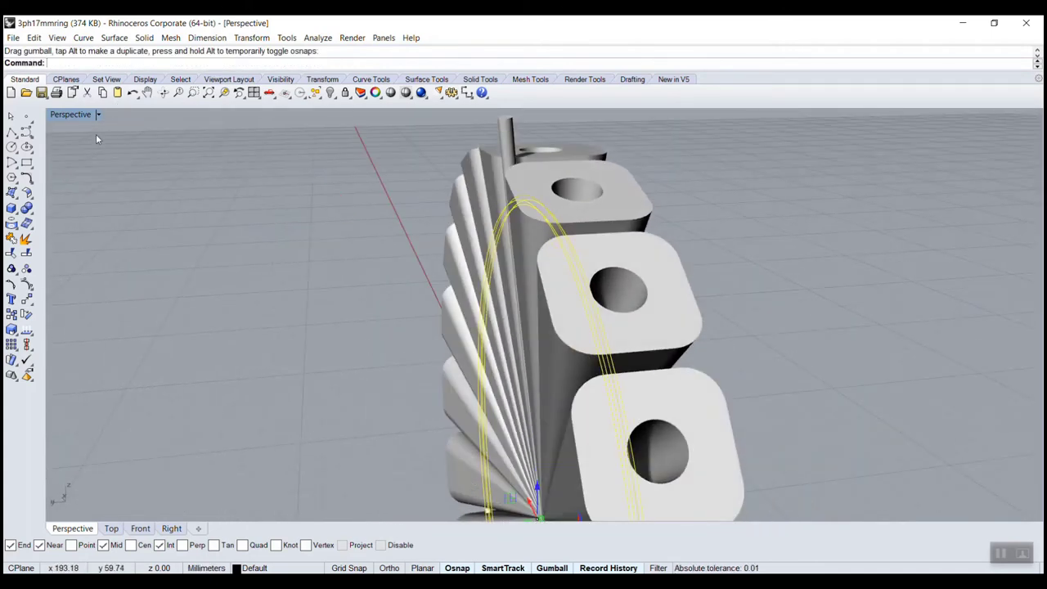
double_click(76, 117)
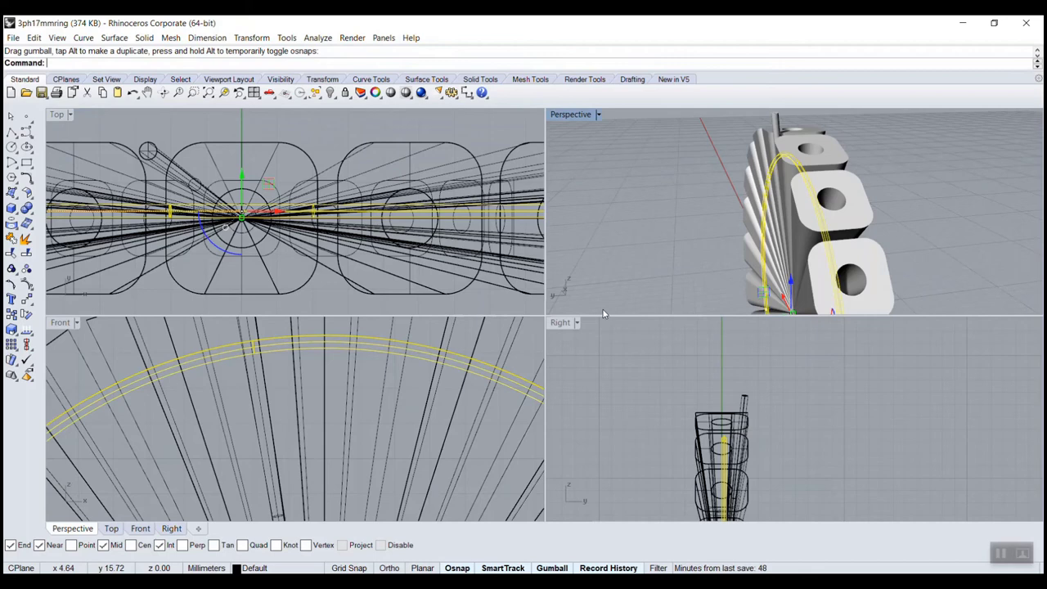
Step: Place a copy of the torus farther sideways in the Right view, near the segments' rounded corners
drag(564, 316, 564, 314)
double_click(560, 324)
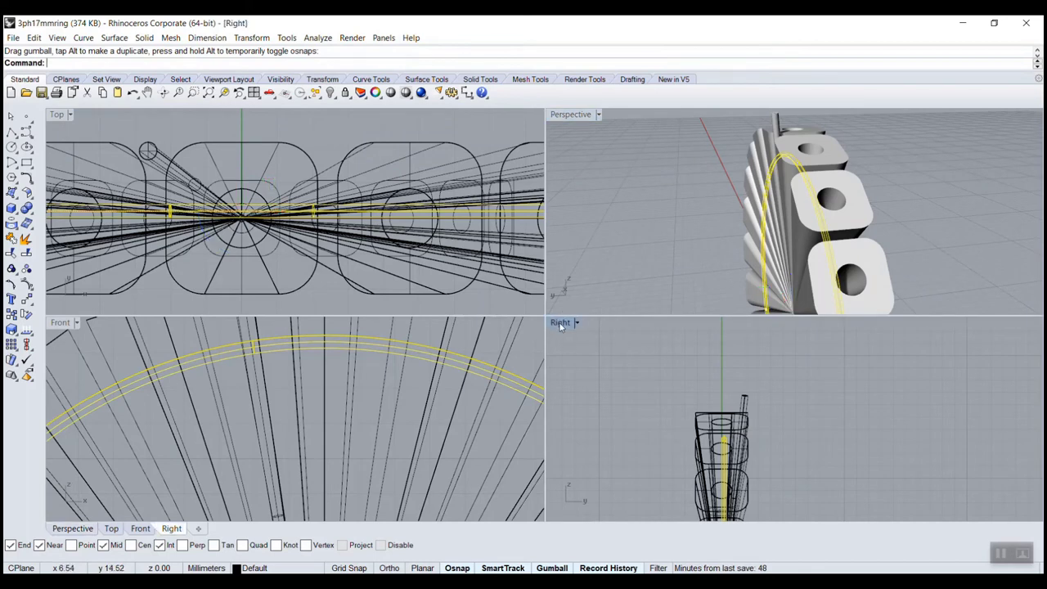
right_drag(547, 360, 630, 168)
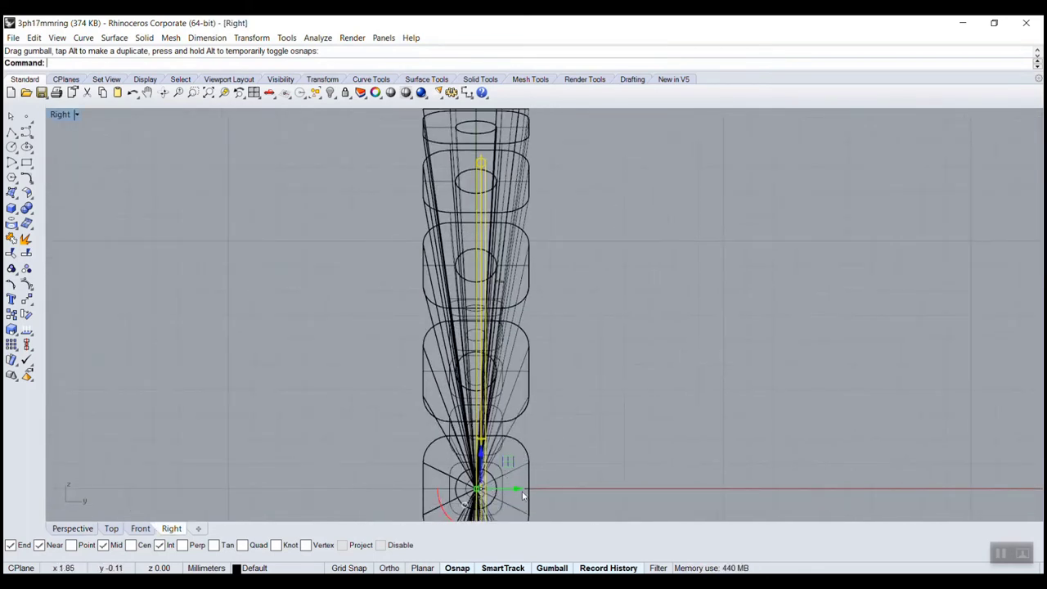
mouse_move(520, 492)
mouse_down()
mouse_move(530, 491)
mouse_move(491, 488)
mouse_move(505, 473)
mouse_move(577, 489)
mouse_move(515, 479)
mouse_move(509, 489)
mouse_up()
scroll(505, 477, down, 2)
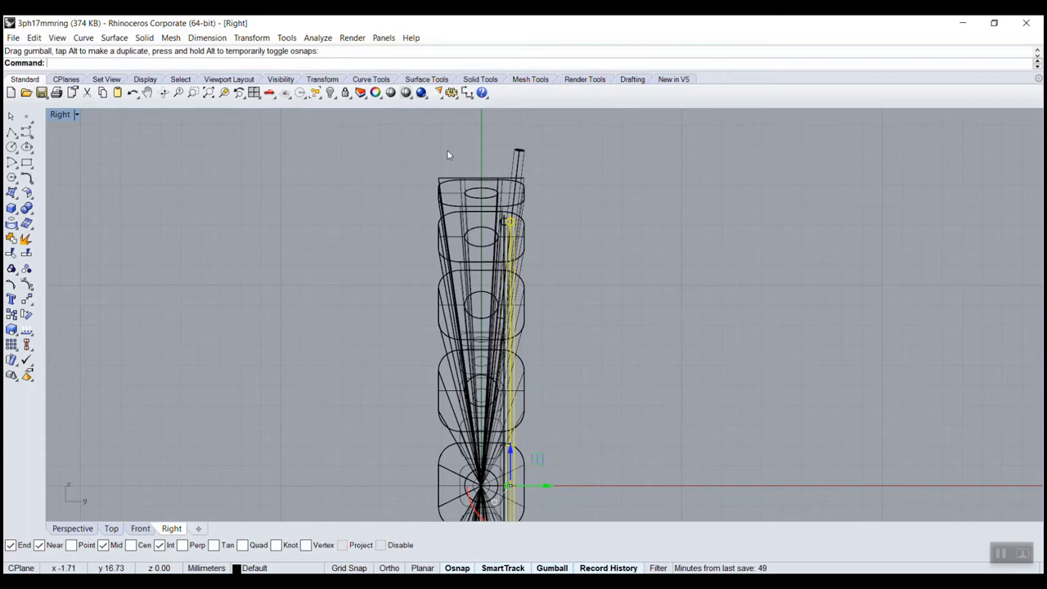
Step: Delete the extra torus nearer the centre plane and keep the one closer to the segments' outer edge
key(Escape)
scroll(516, 229, up, 5)
click(488, 173)
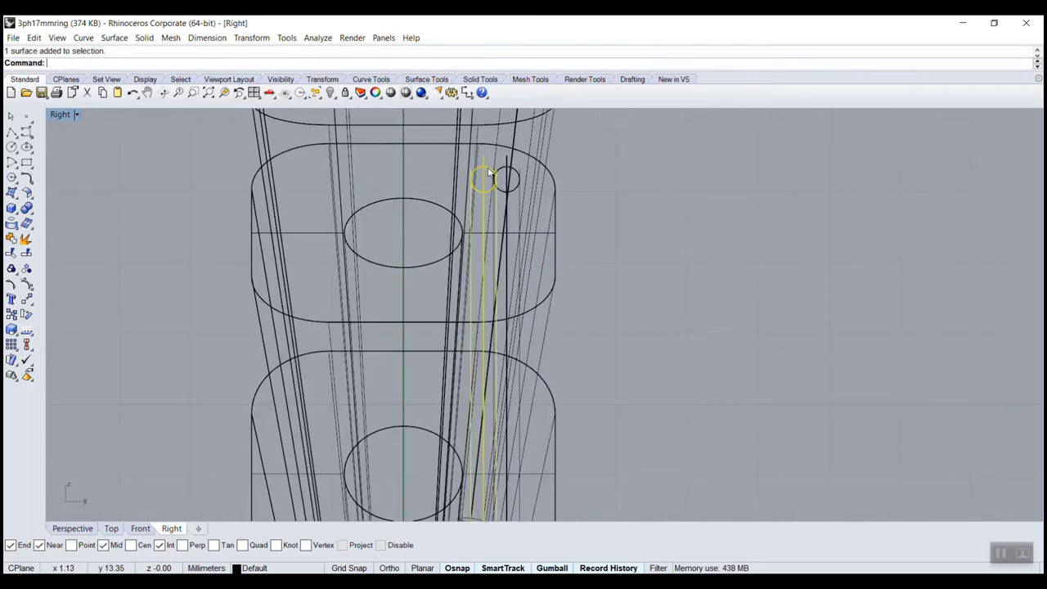
key(Delete)
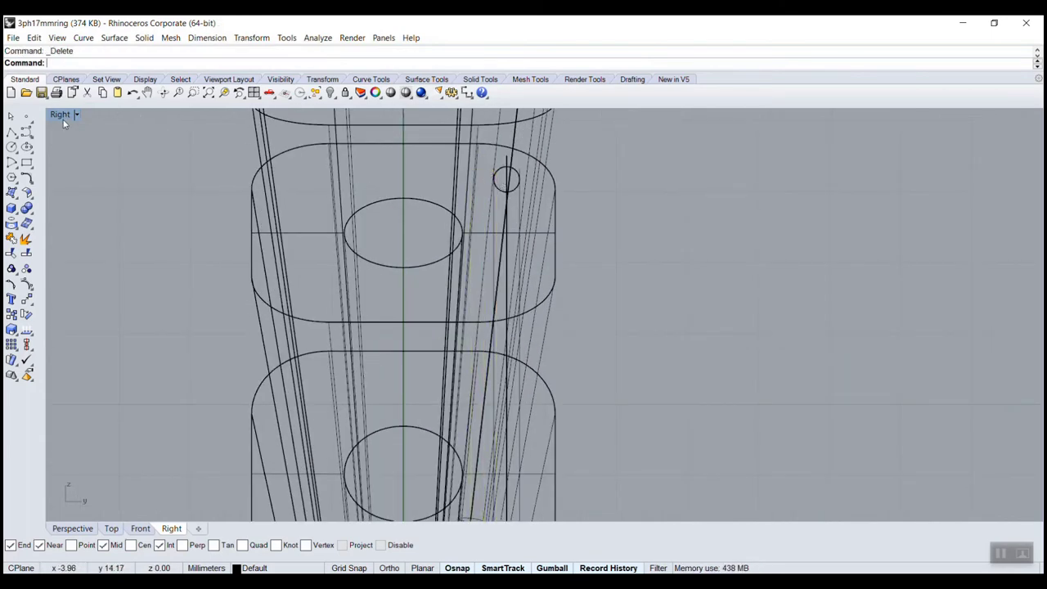
double_click(61, 115)
mouse_move(670, 292)
right_down()
mouse_move(753, 243)
mouse_move(911, 279)
mouse_move(937, 268)
mouse_move(884, 266)
right_up()
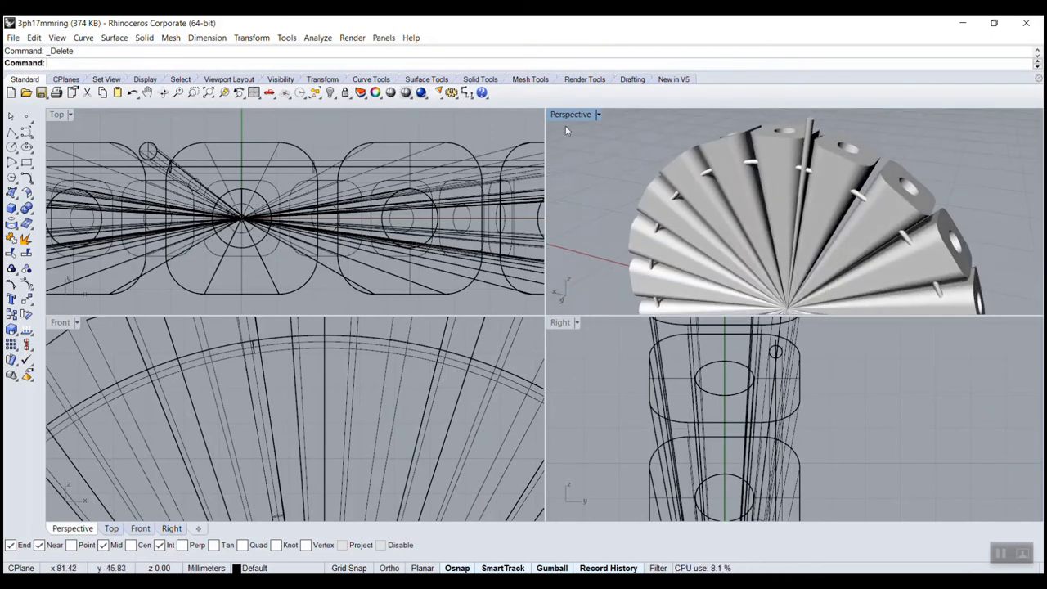
Step: Mirror the torus in the Top view across the horizontal axis through 0, keeping the original
double_click(63, 115)
scroll(700, 402, down, 4)
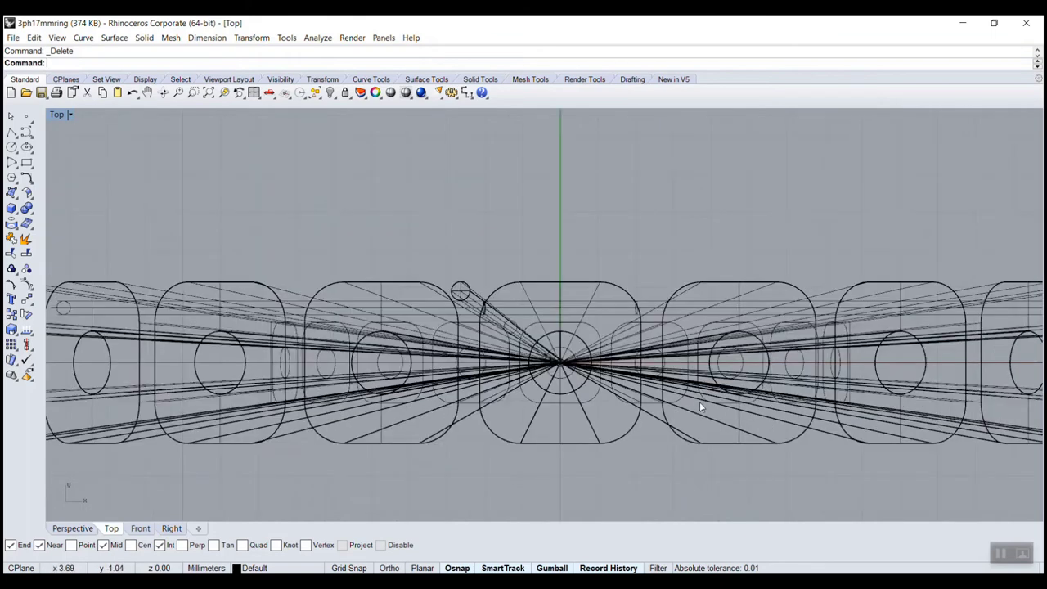
scroll(691, 438, up, 2)
scroll(483, 375, up, 1)
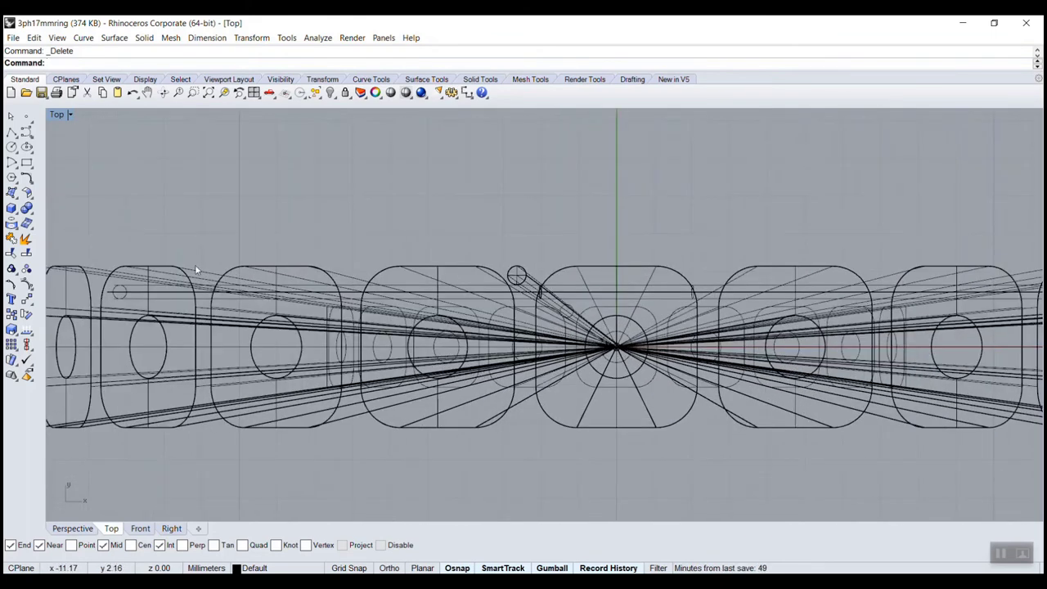
click(123, 293)
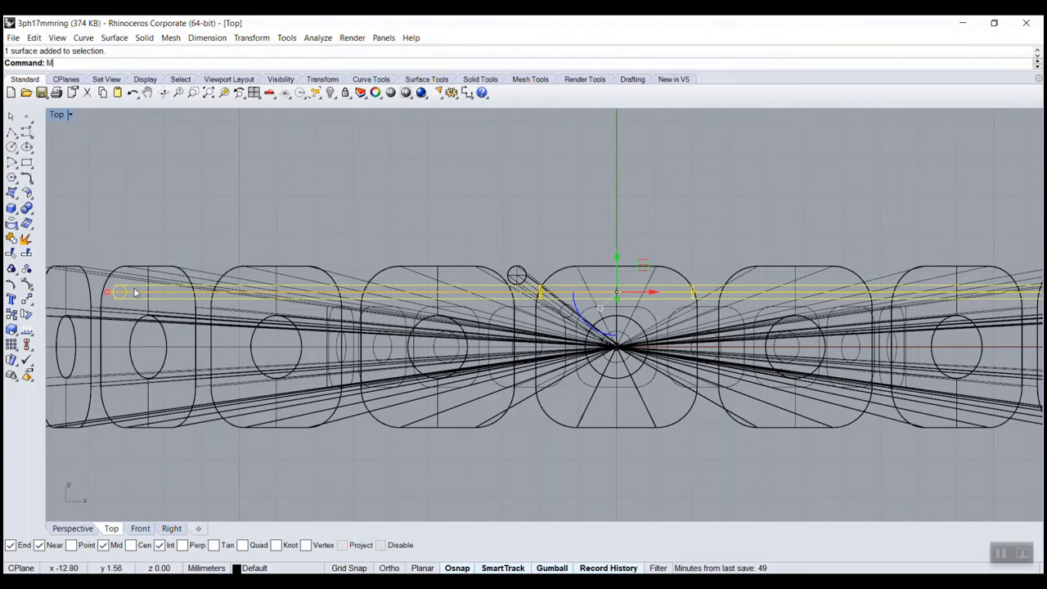
text(irror)
key(Return)
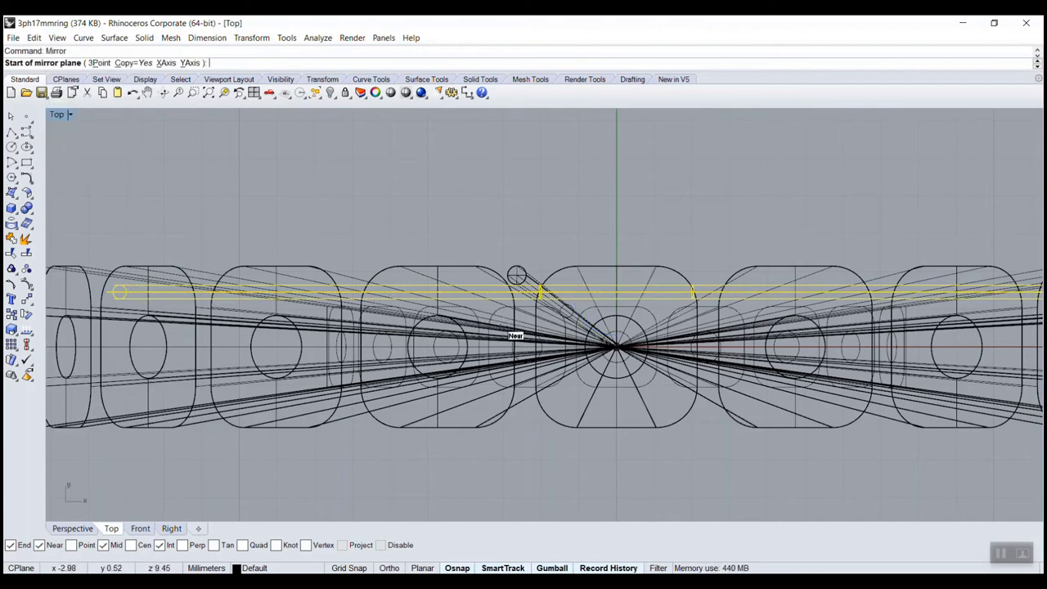
text(0)
key(Return)
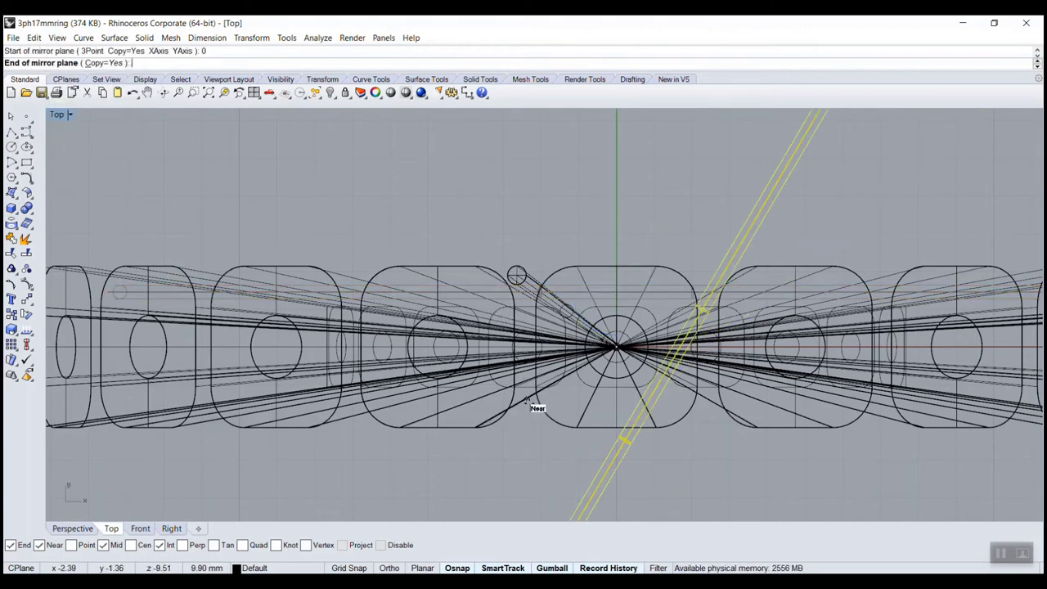
key(F8)
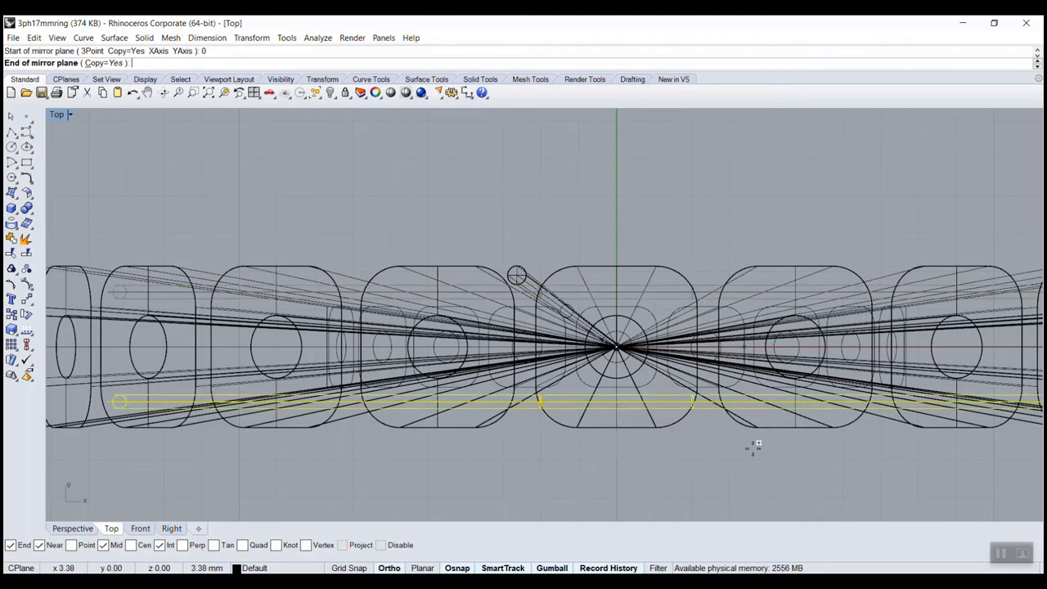
click(786, 441)
key(F8)
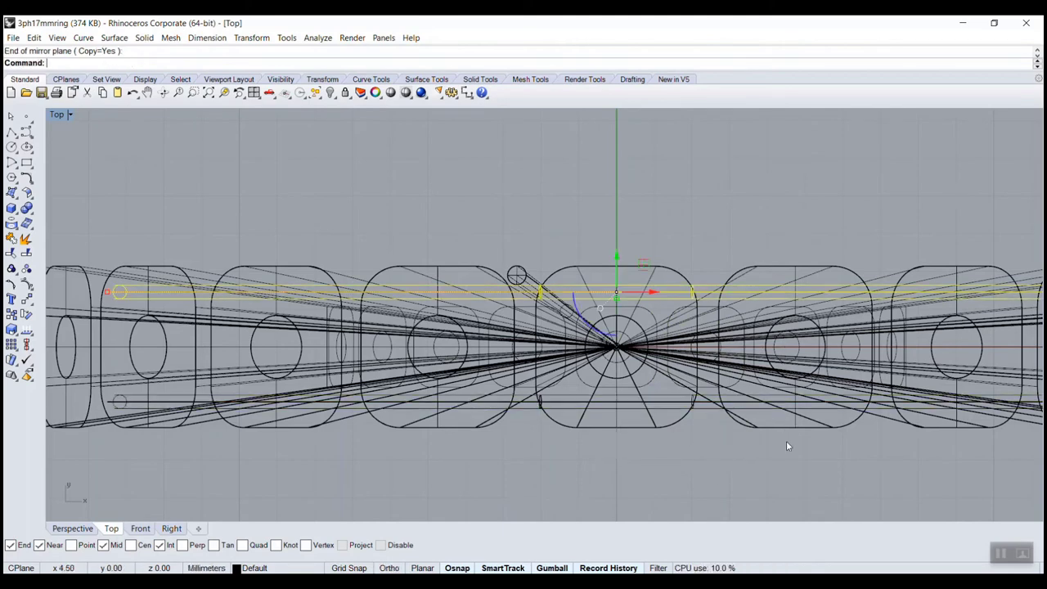
key(Escape)
Step: Mirror the tapered pipe in the Top view across the horizontal axis through 0, keeping the original
click(517, 273)
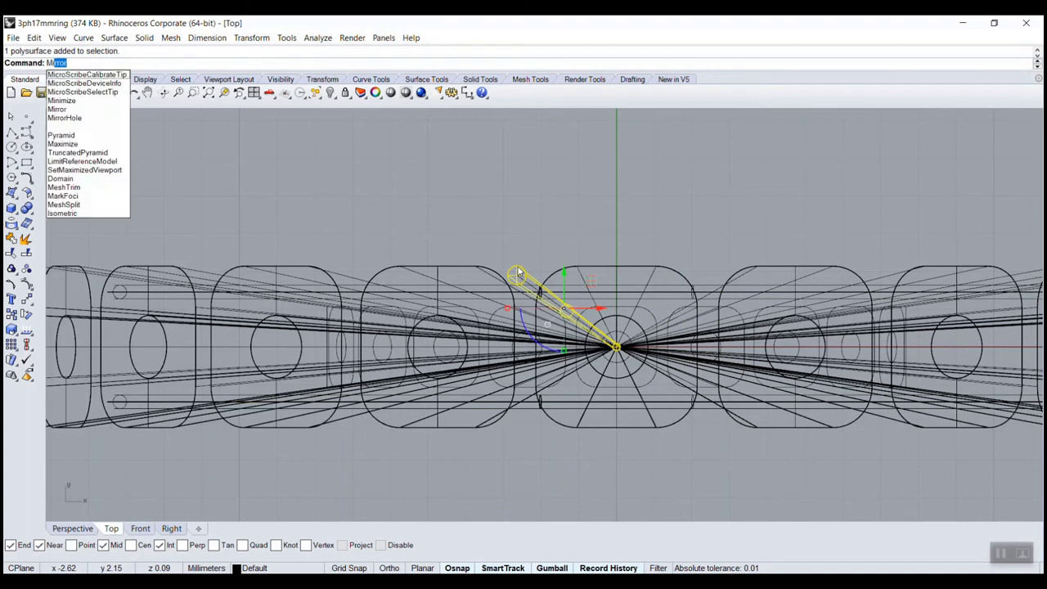
key(Return)
text(0)
key(Return)
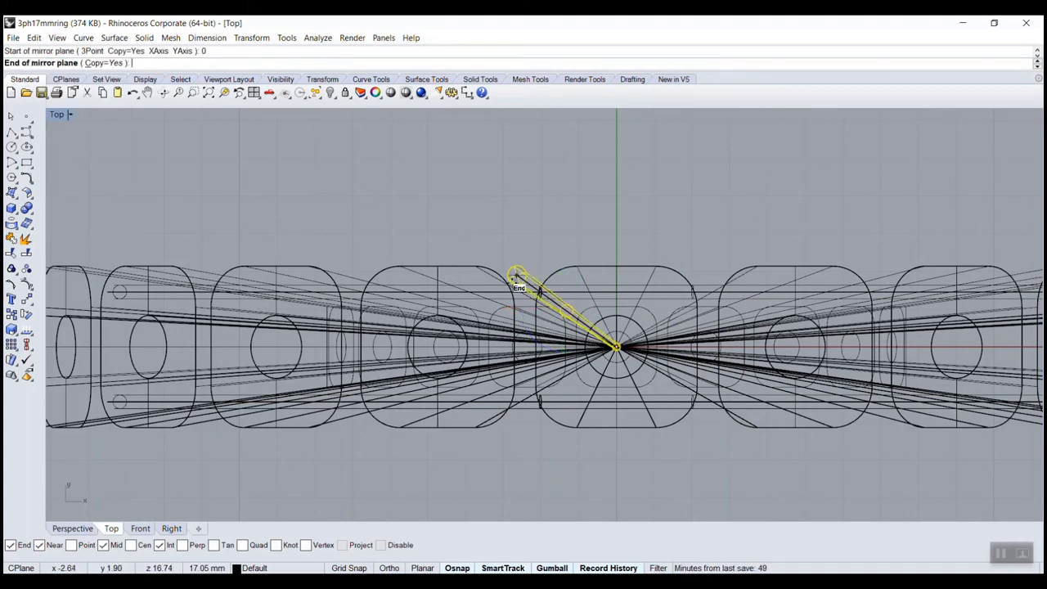
key(F8)
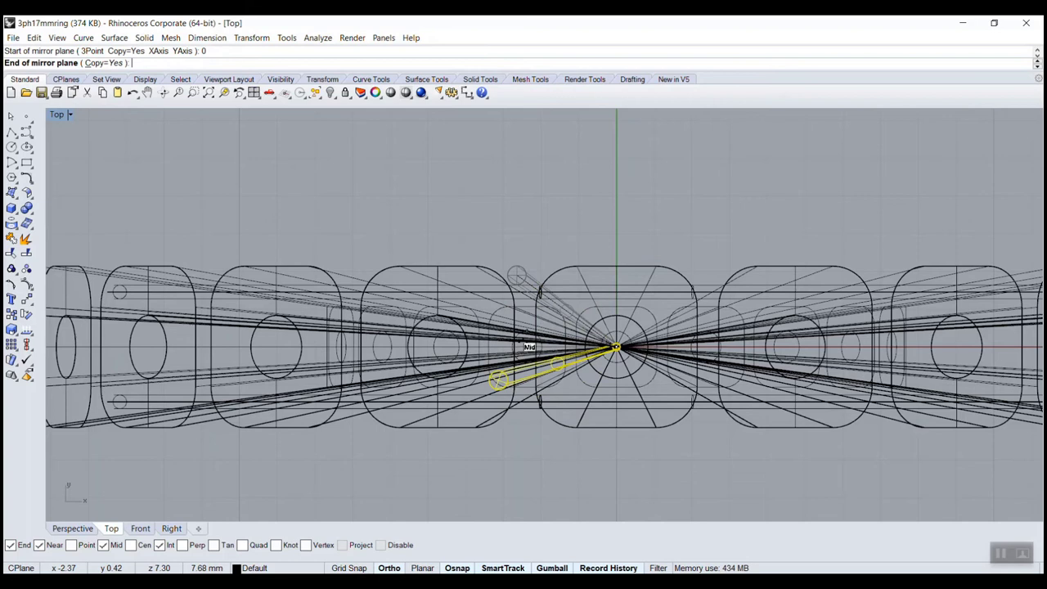
click(455, 466)
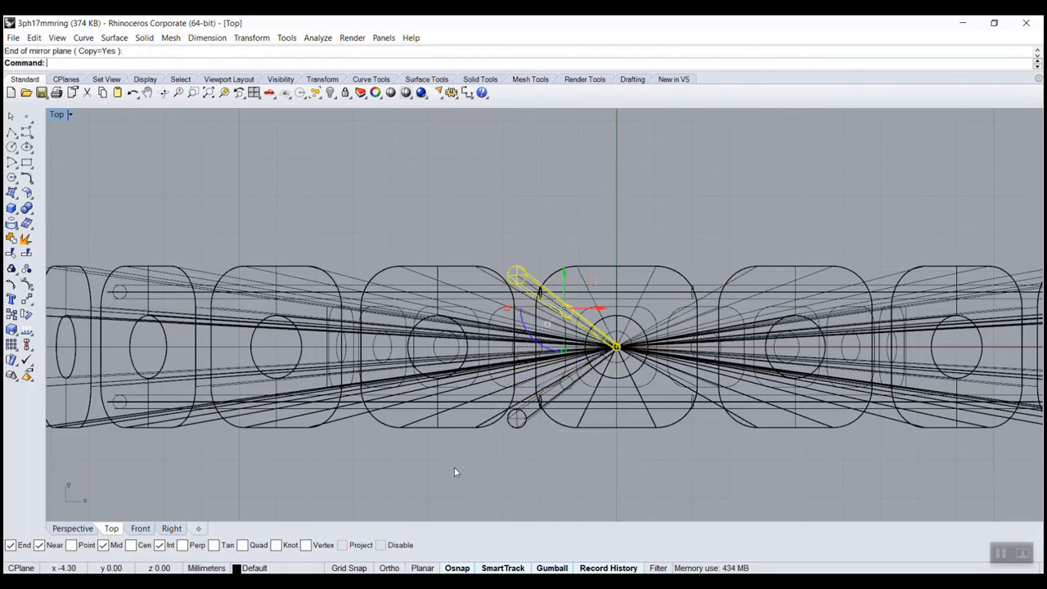
Step: Polar-array both tapered pipes around 0 in the Front view with 20 items over 360 degrees
shift+click(515, 421)
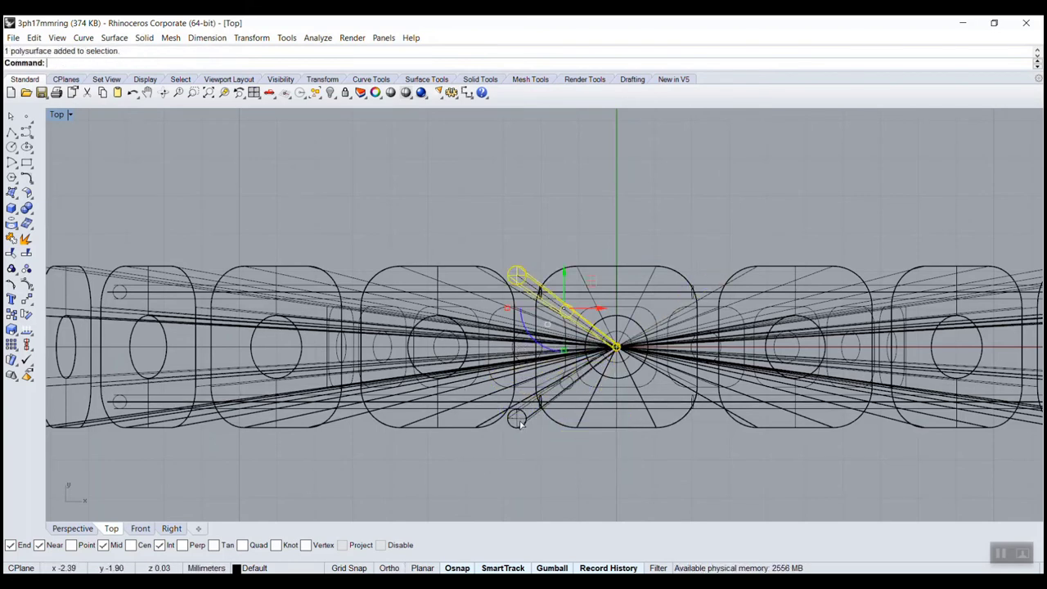
double_click(56, 115)
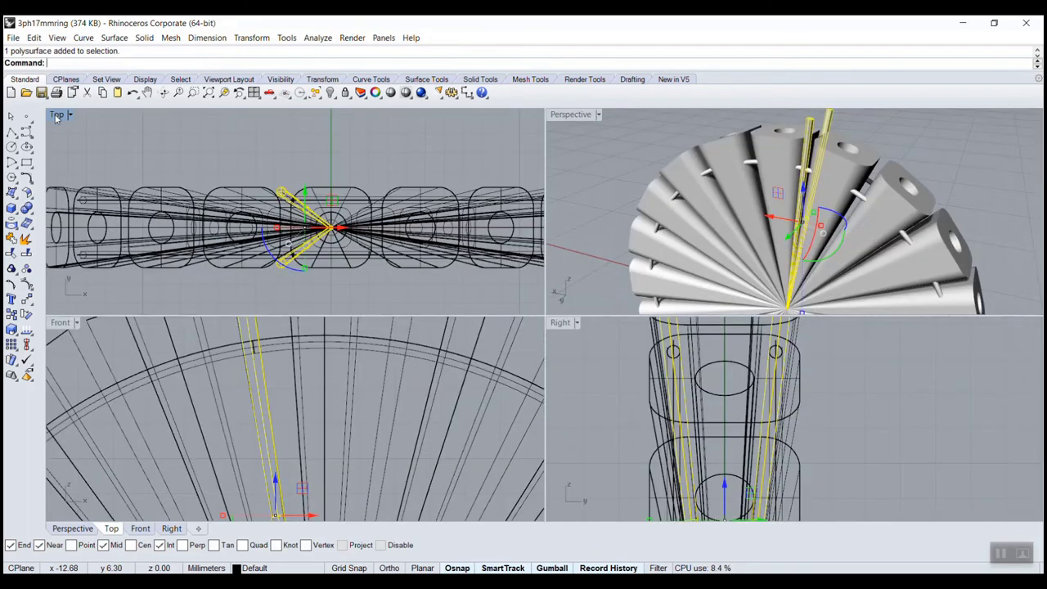
double_click(59, 323)
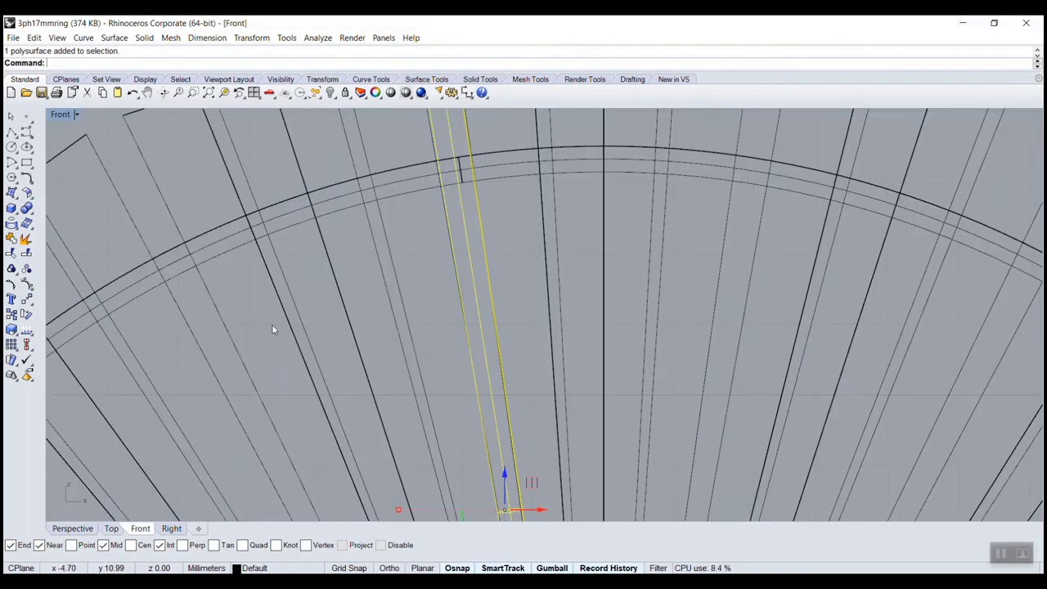
scroll(274, 330, down, 5)
right_drag(435, 368, 591, 275)
scroll(589, 270, down, 3)
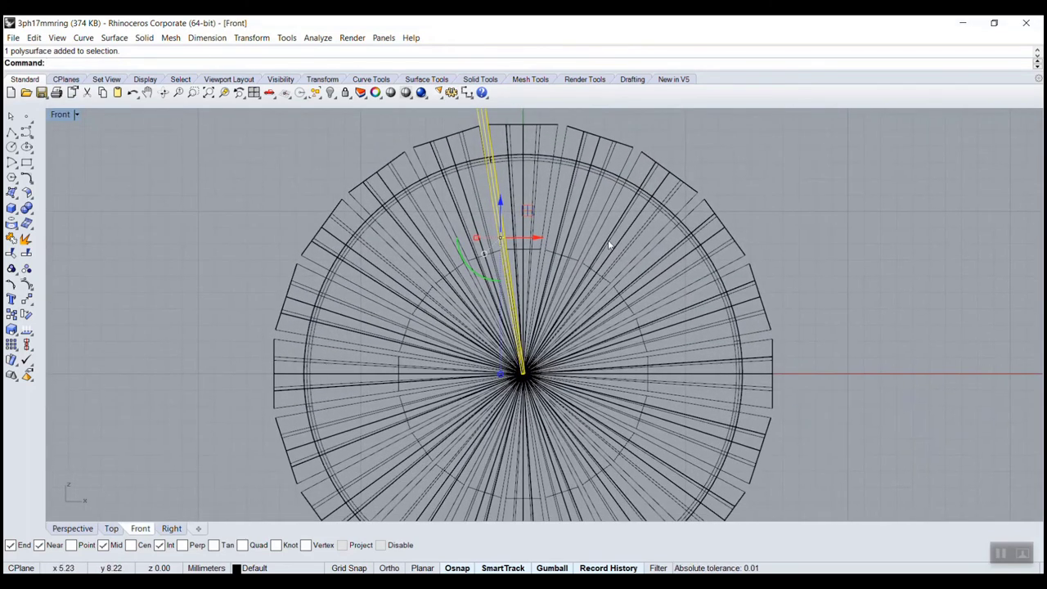
text(ayPolar)
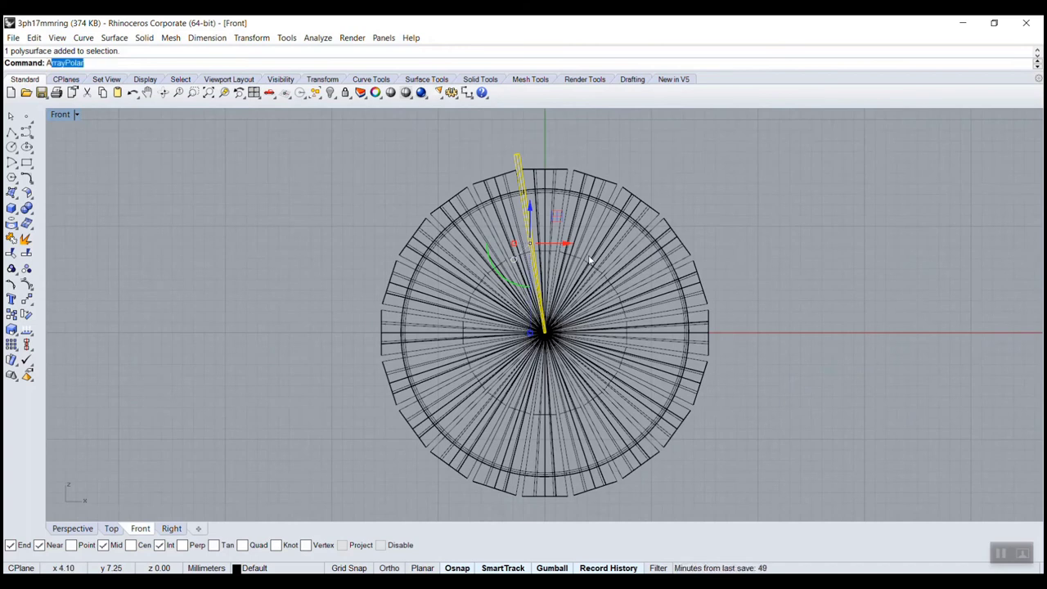
key(Return)
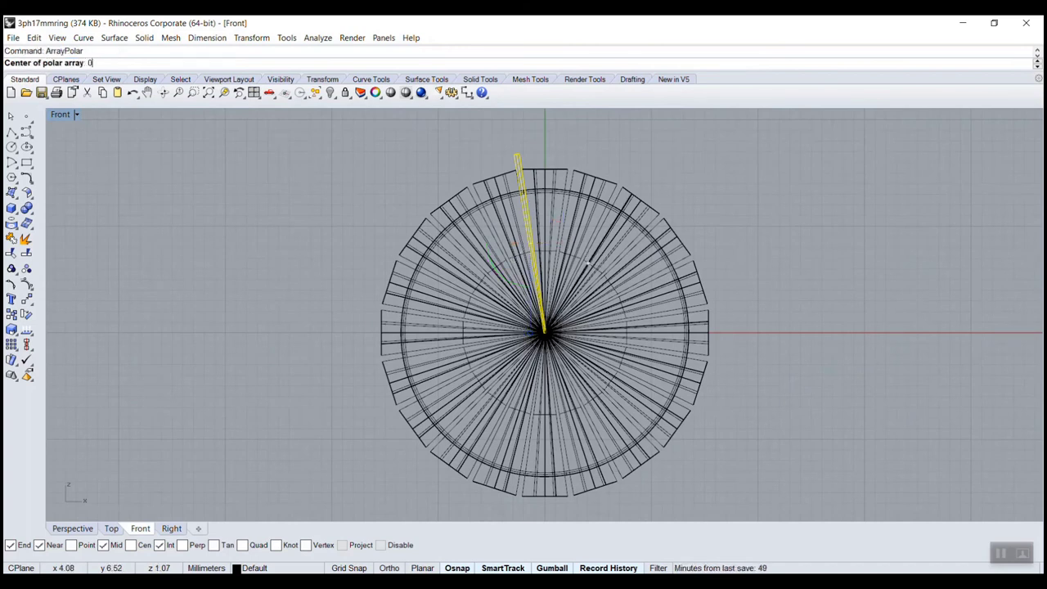
key(Return)
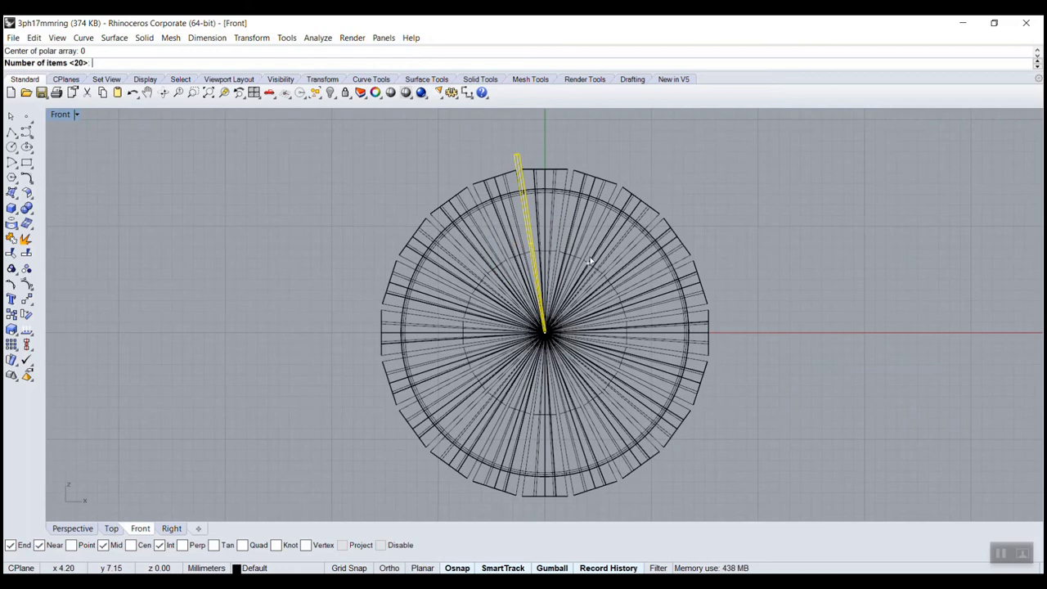
key(Return)
key(Return)
key(Return)
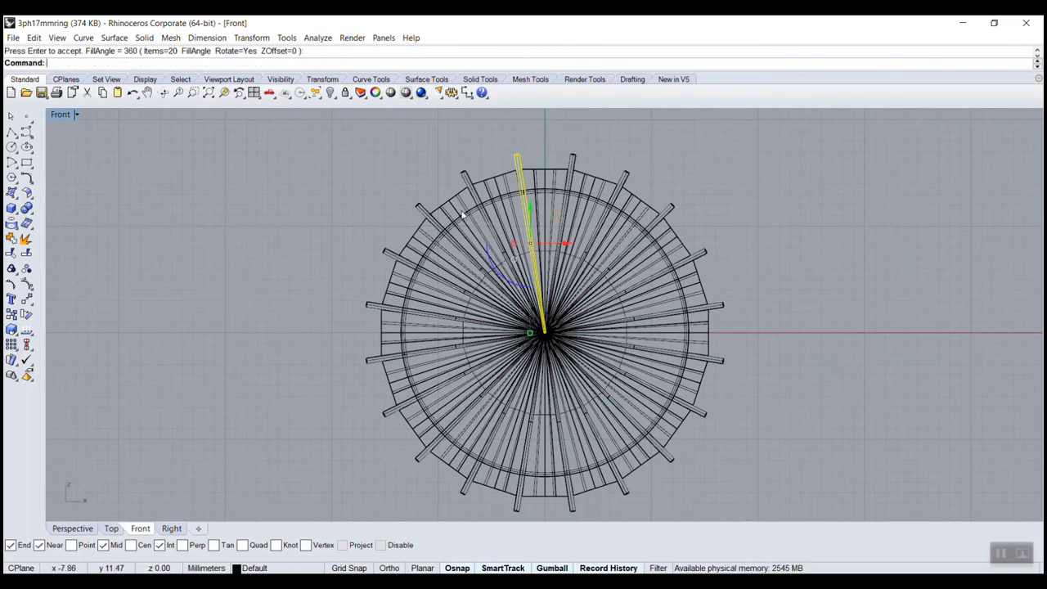
key(Escape)
Step: Create a solid cylinder based at 0 in the Front view, about 24 mm in diameter and extending past one side of the ring
scroll(517, 316, up, 4)
scroll(518, 316, down, 4)
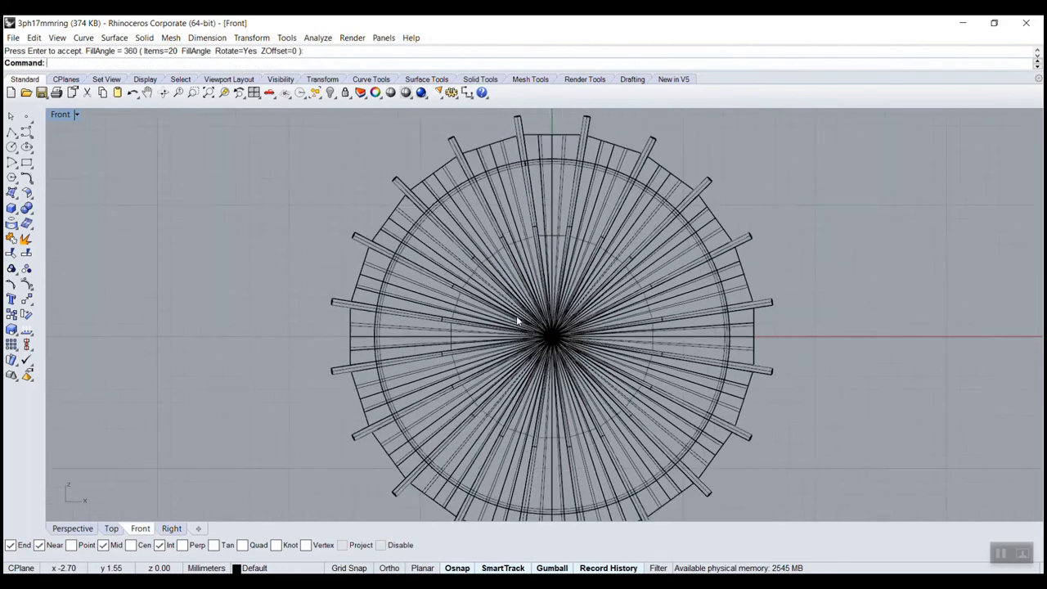
text(Cylinder)
key(Return)
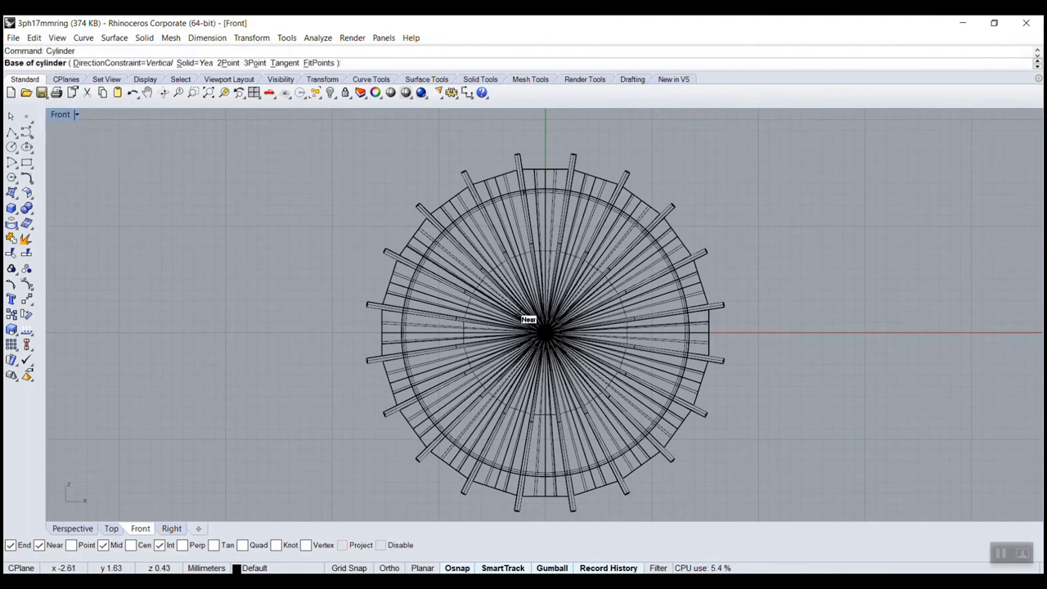
click(576, 327)
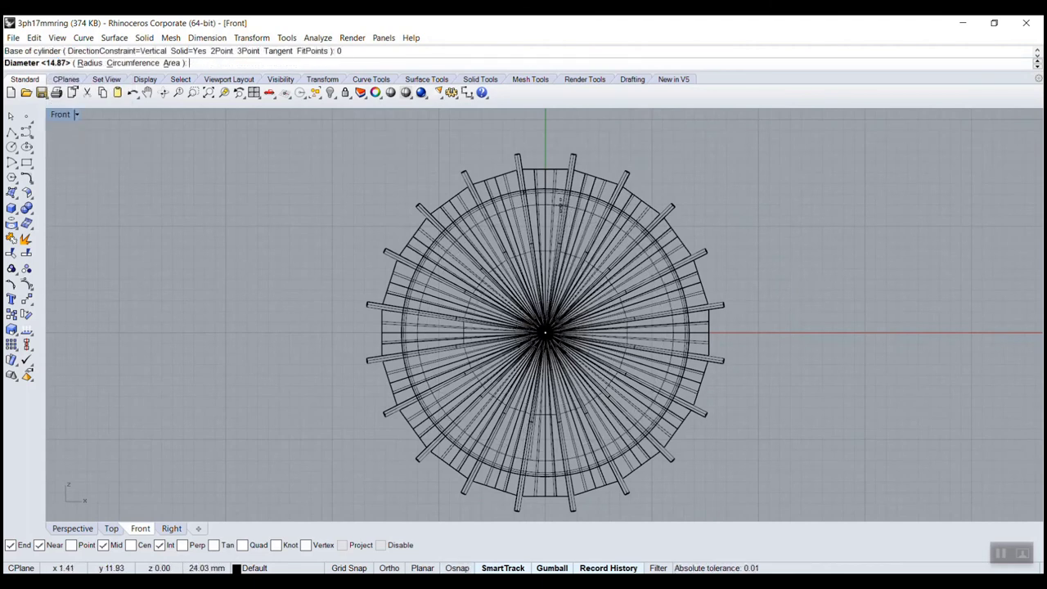
key(Return)
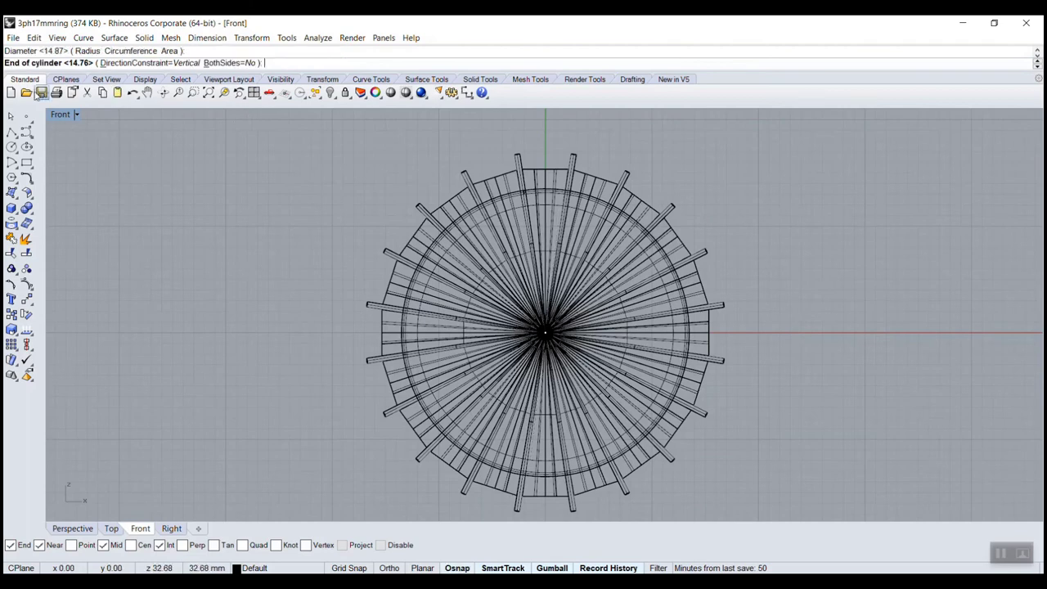
double_click(61, 114)
scroll(286, 163, down, 3)
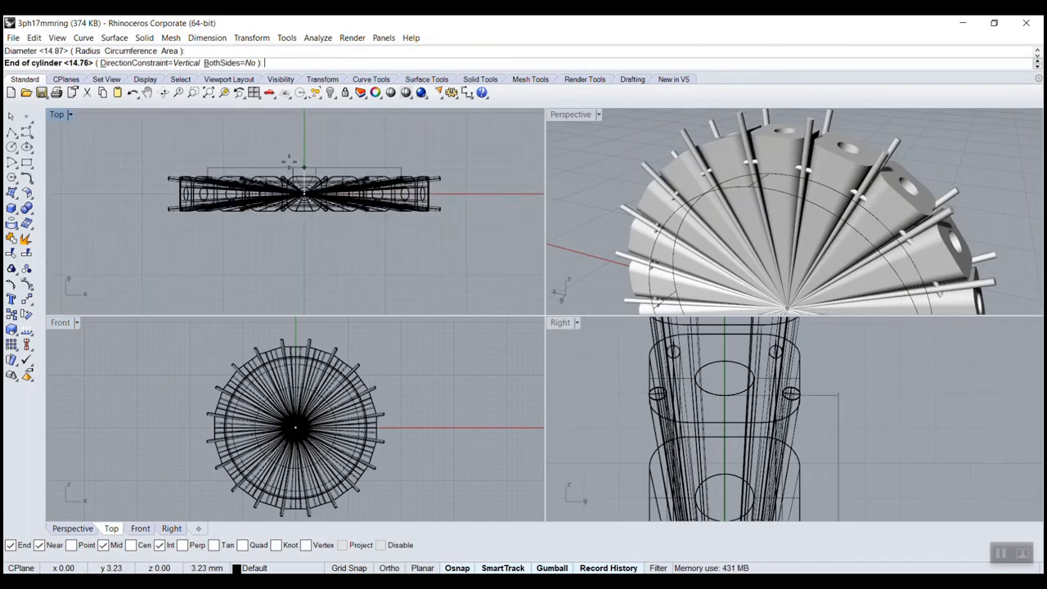
click(303, 121)
Step: Move the cylinder along its axis in the Top view so it extends beyond both sides of the ring
click(304, 125)
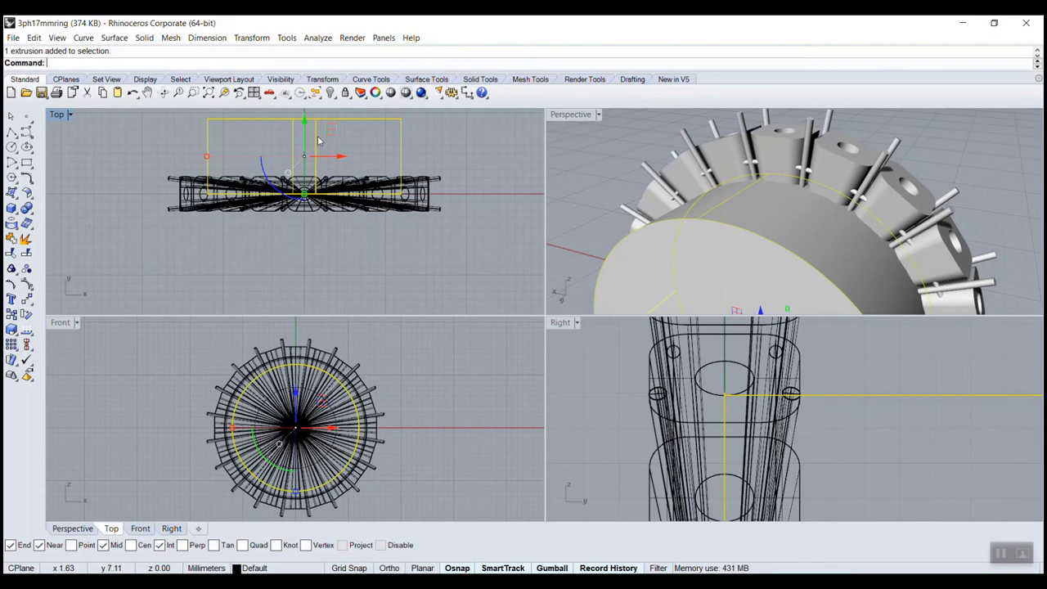
drag(305, 125, 305, 194)
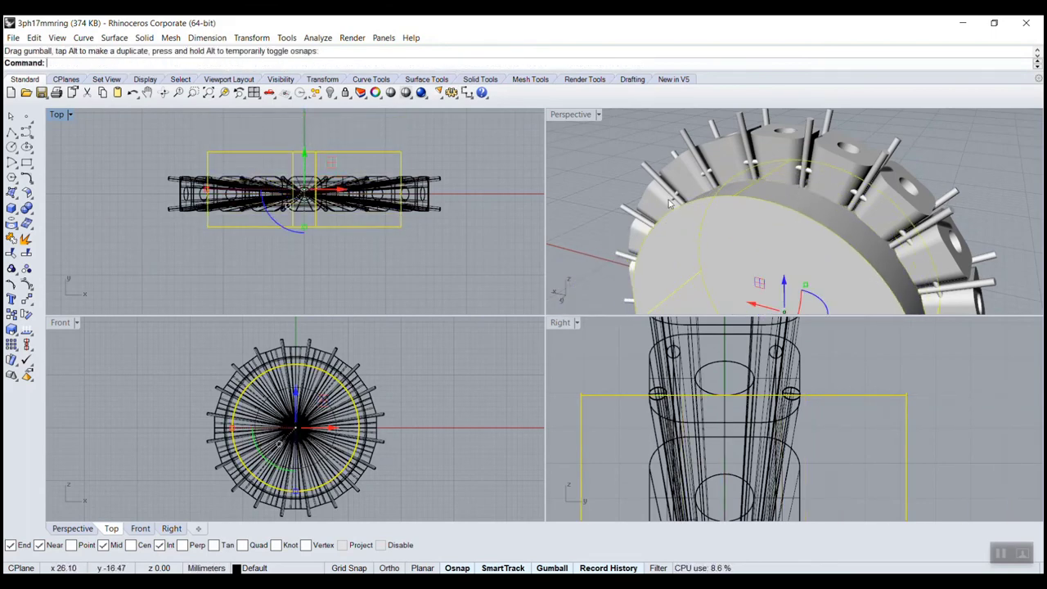
click(606, 154)
Step: Subtract the cylinder from all segments, pipes and torus rings with BooleanDifference to open the ring's inner hole
double_click(560, 118)
scroll(486, 219, down, 2)
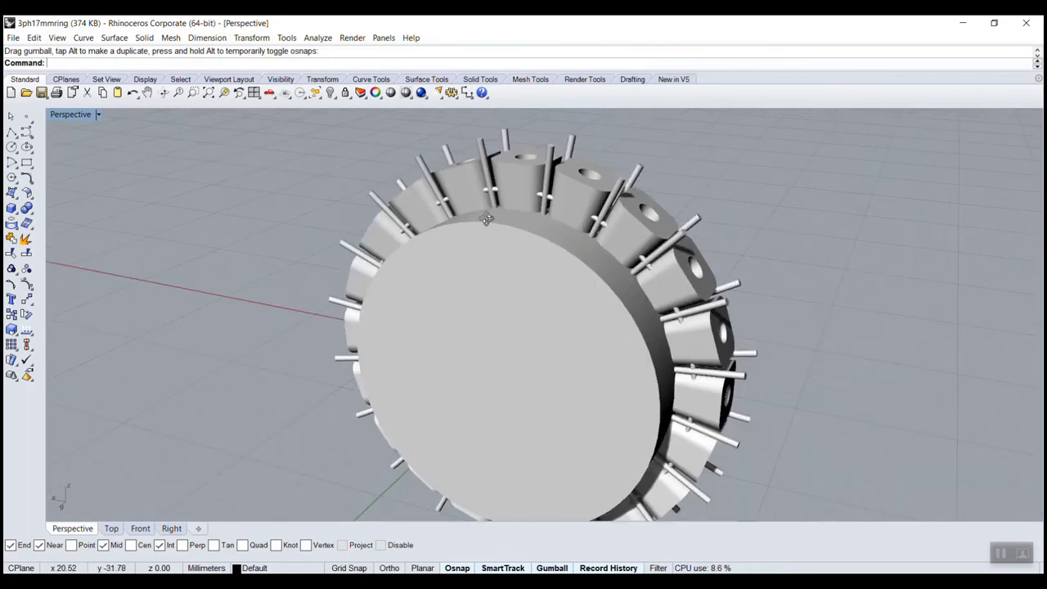
right_drag(486, 219, 596, 226)
scroll(596, 227, down, 5)
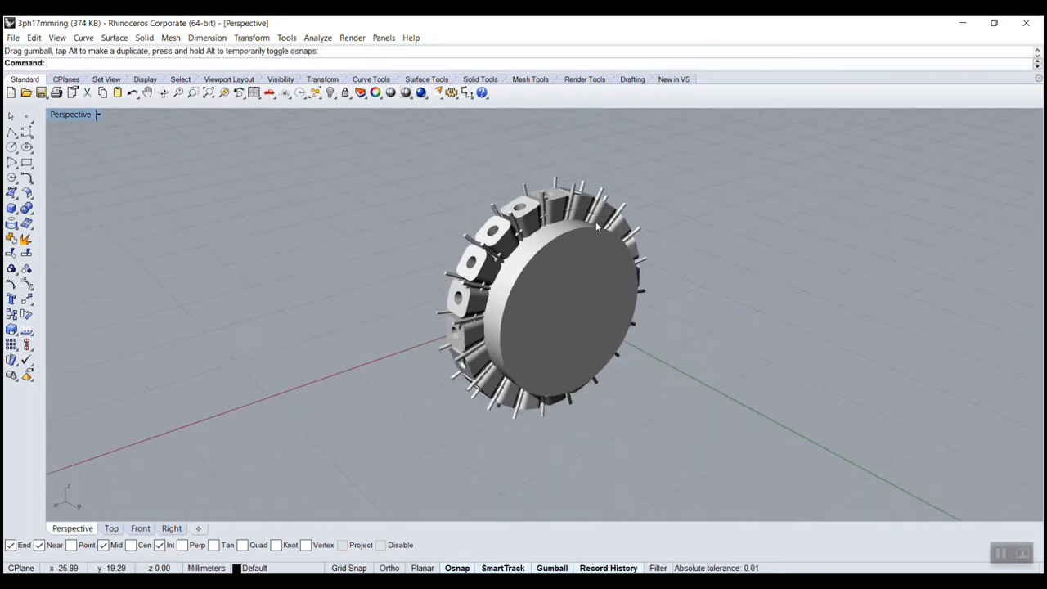
text(boo)
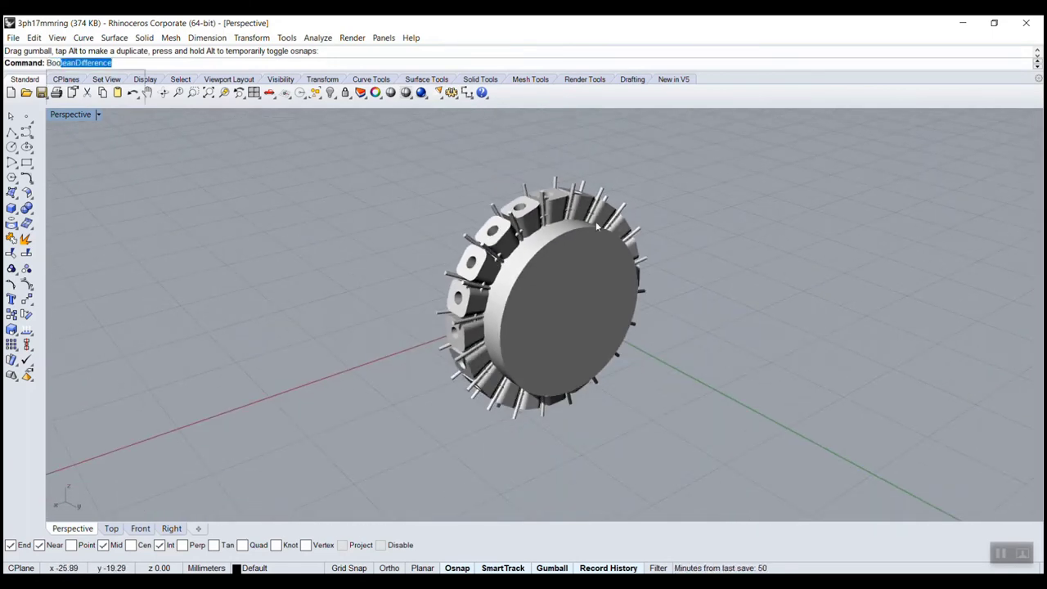
key(Return)
drag(385, 136, 796, 488)
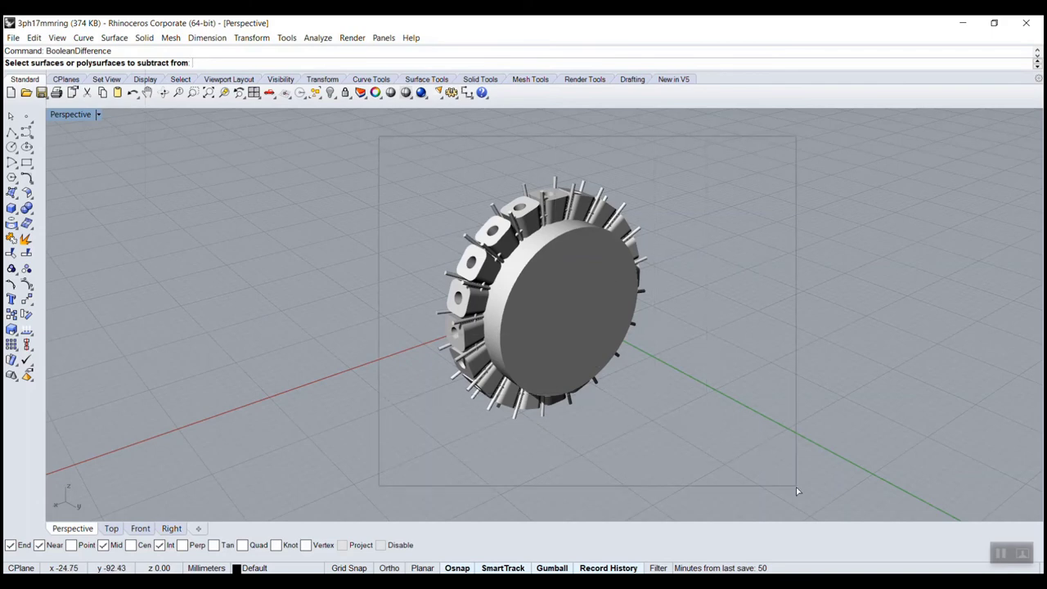
right_drag(384, 318, 483, 306)
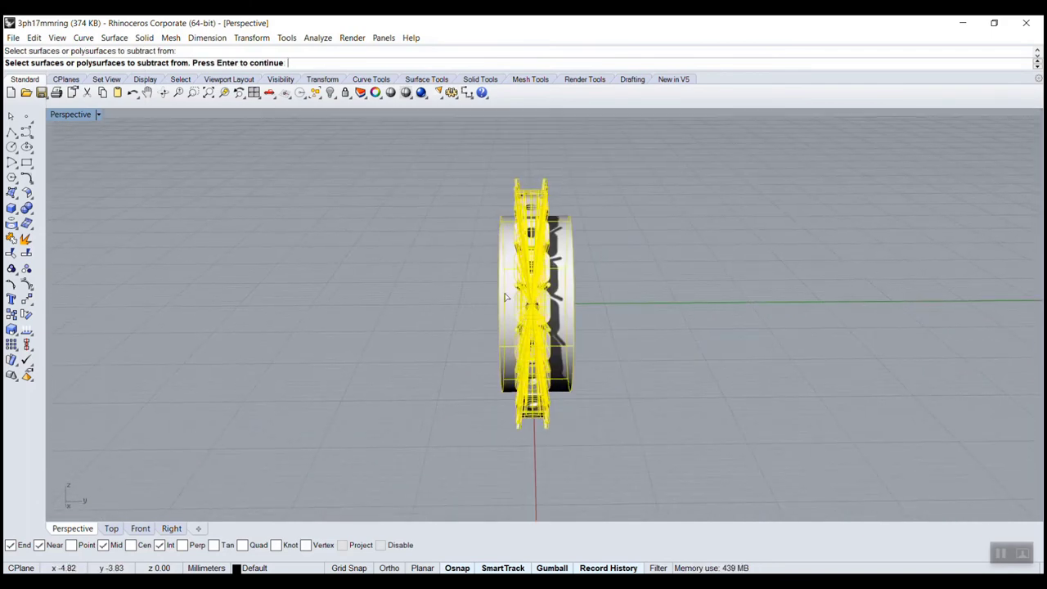
ctrl+click(570, 217)
right_drag(614, 234, 625, 263)
key(Return)
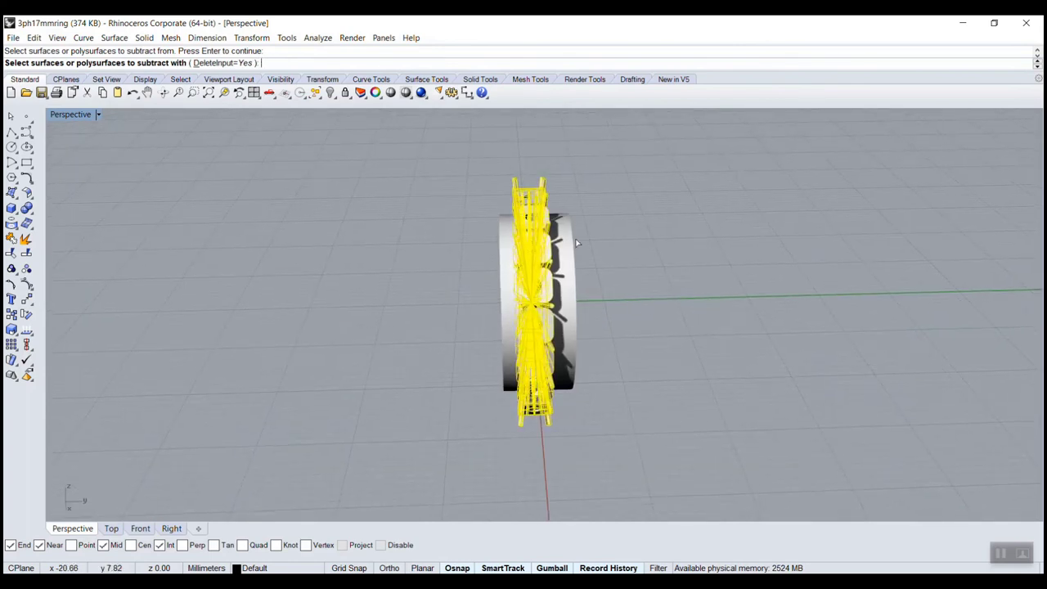
right_click(576, 241)
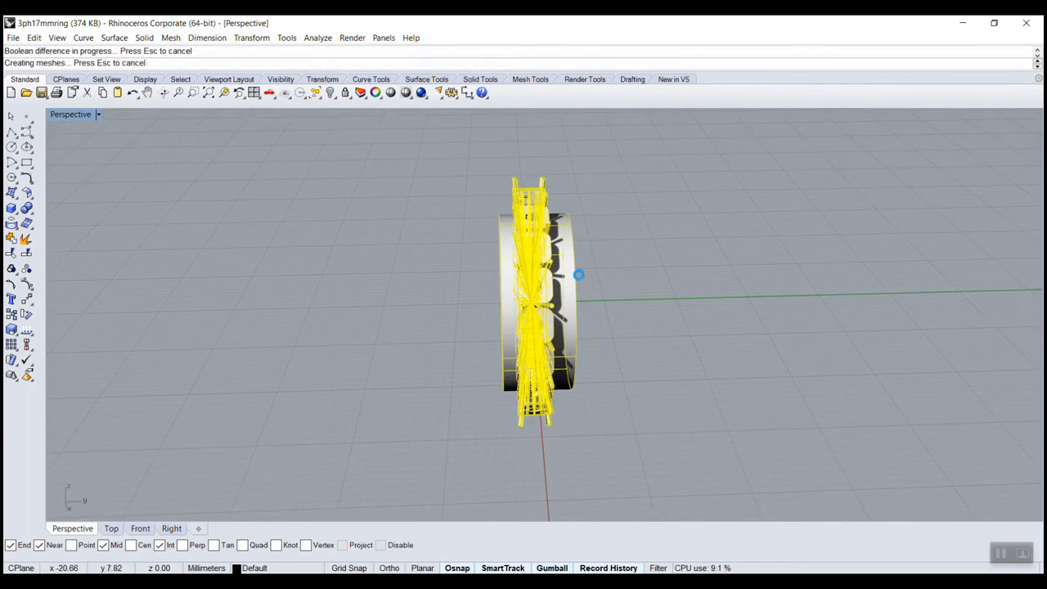
Step: Delete the leftover construction curve running from the ring's centre to one of the pipes
mouse_move(578, 274)
right_down()
mouse_move(429, 254)
mouse_move(563, 238)
right_up()
click(571, 236)
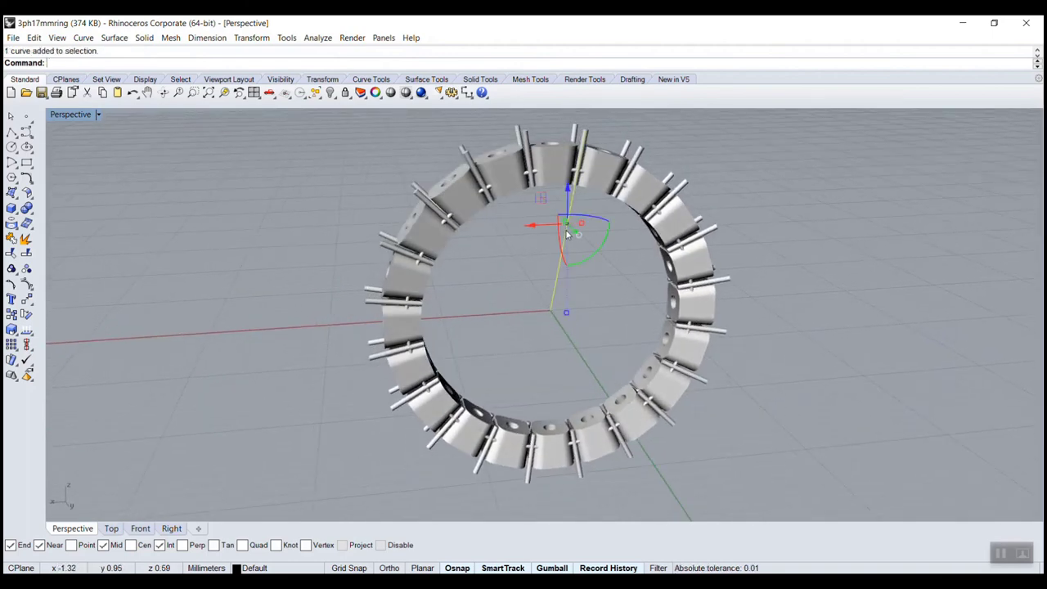
key(Delete)
scroll(561, 236, down, 6)
scroll(549, 235, up, 6)
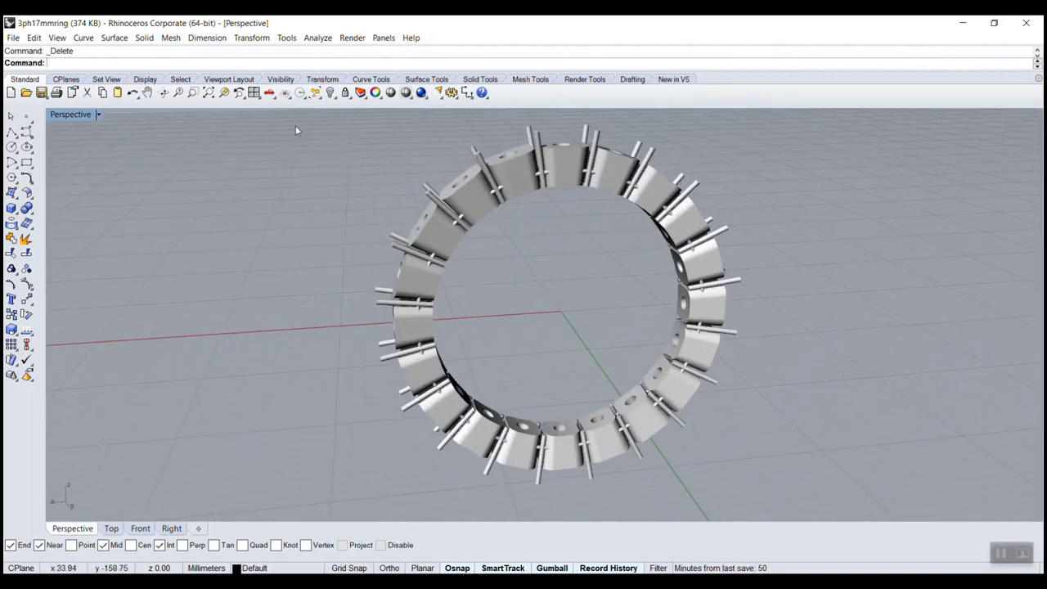
Step: Fillet all edges of the ring's segments, pipes and torus rings with a radius of 0.1 mm using FilletEdge
drag(295, 126, 166, 232)
text(FilletEdge)
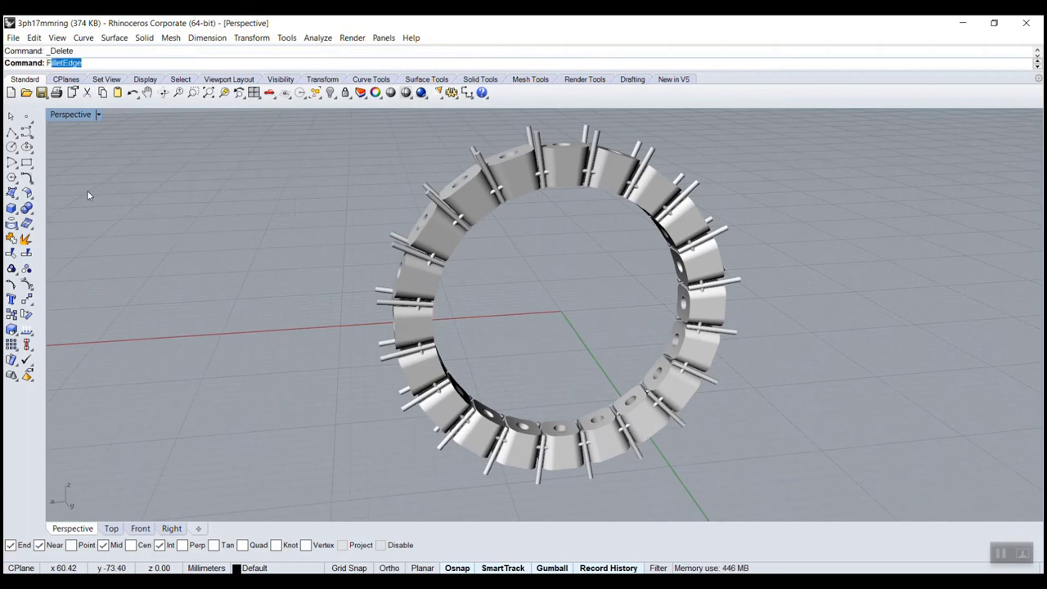
key(Return)
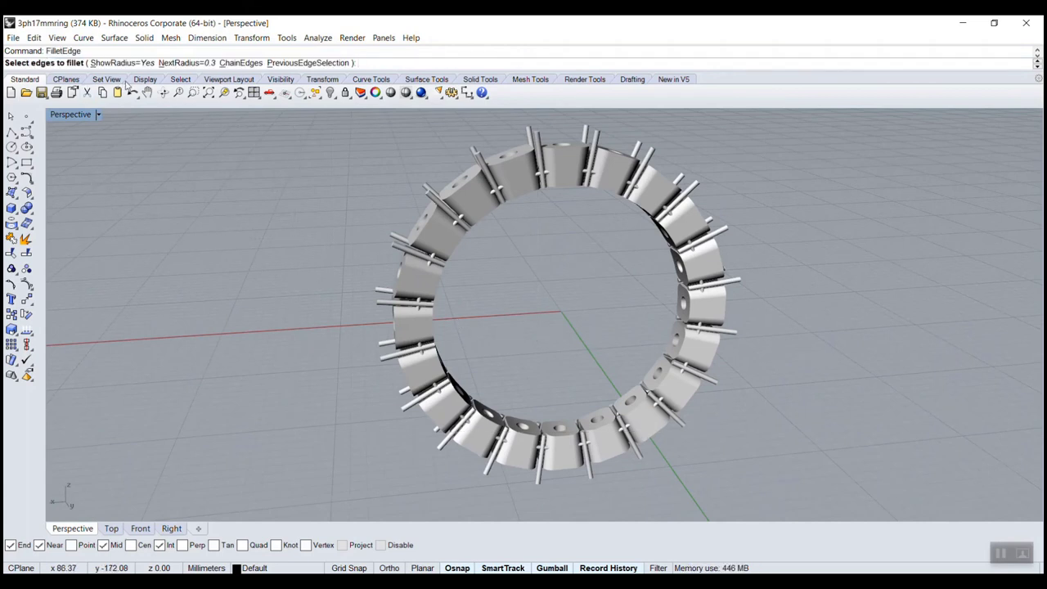
click(179, 64)
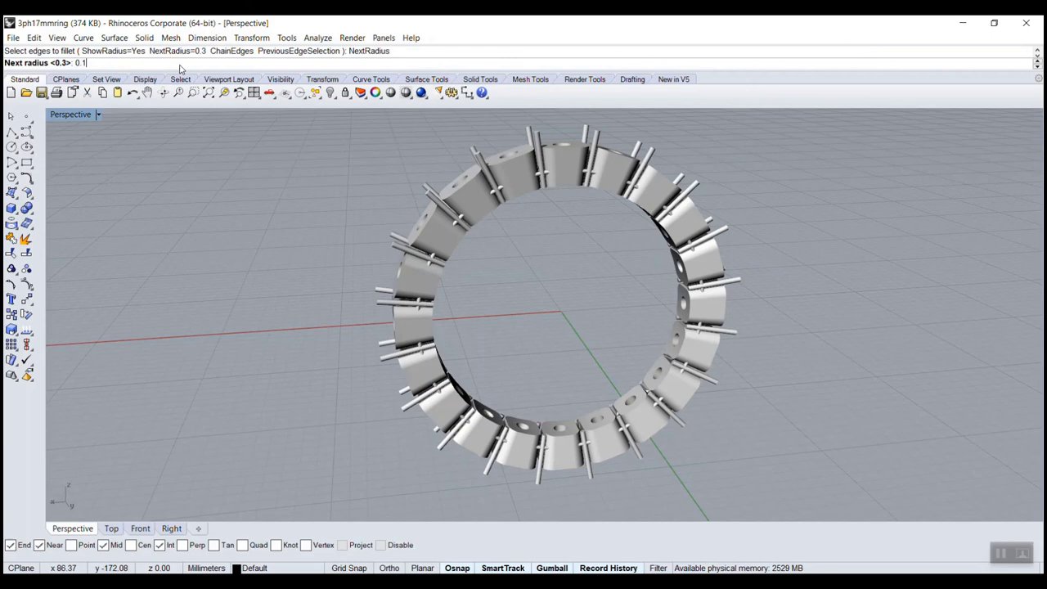
text(0.1)
key(Return)
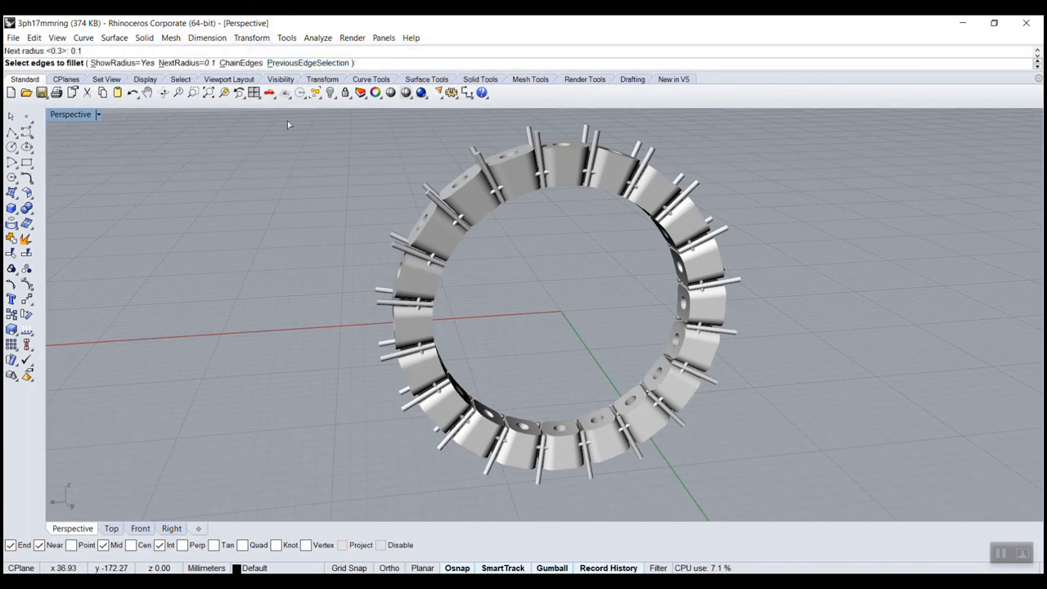
drag(288, 120, 828, 474)
key(Return)
key(Return)
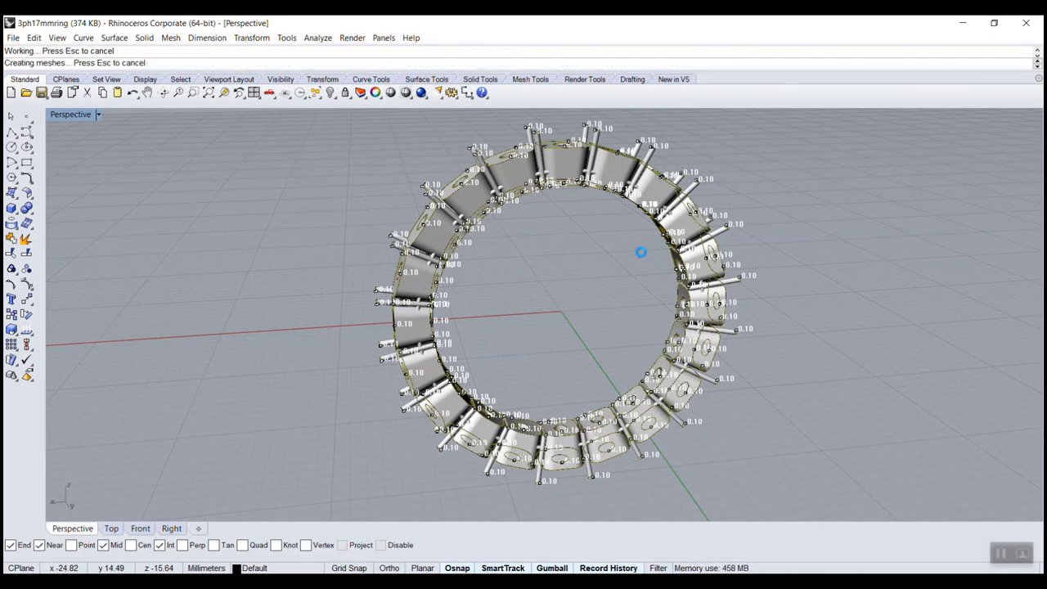
right_drag(642, 257, 657, 264)
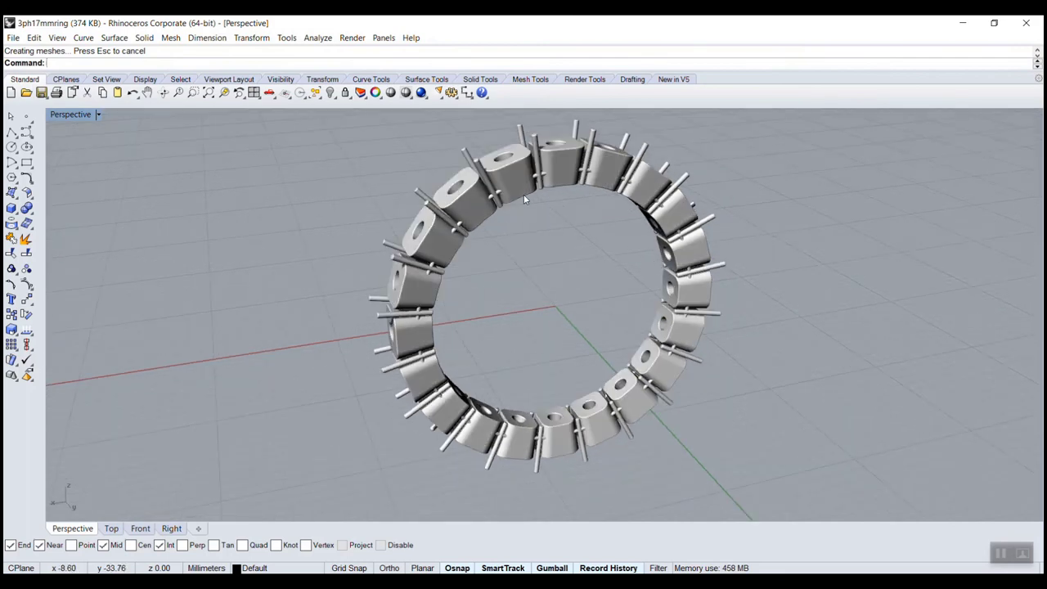
scroll(524, 199, up, 3)
mouse_move(463, 185)
right_down()
mouse_move(538, 175)
mouse_move(453, 170)
right_up()
scroll(465, 180, down, 8)
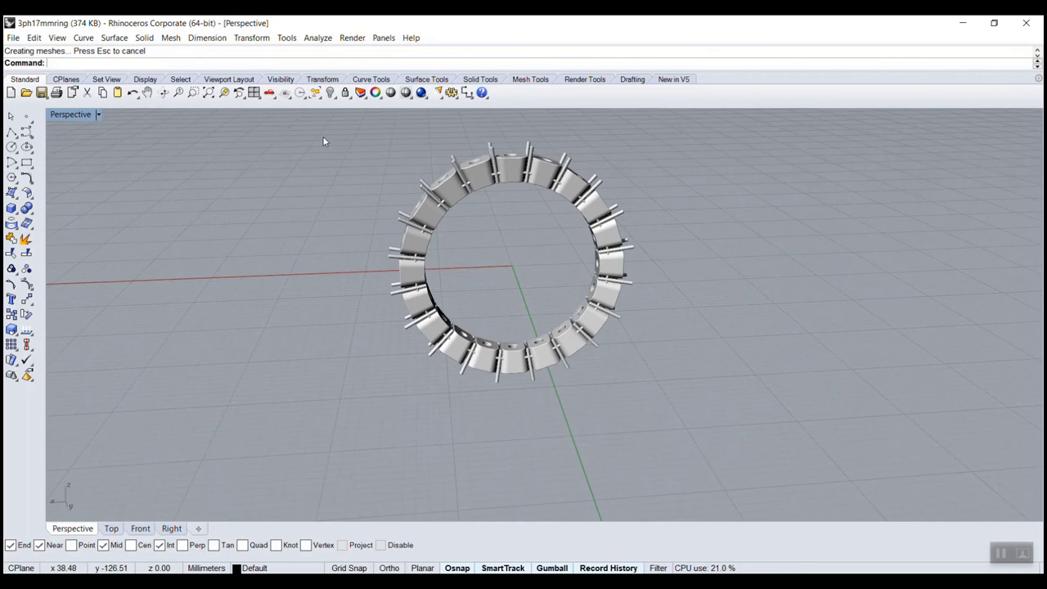
Step: Make a rotated copy of the whole ring about its centre so the duplicate lies horizontally across the upright original
drag(323, 141, 736, 481)
right_drag(606, 393, 720, 393)
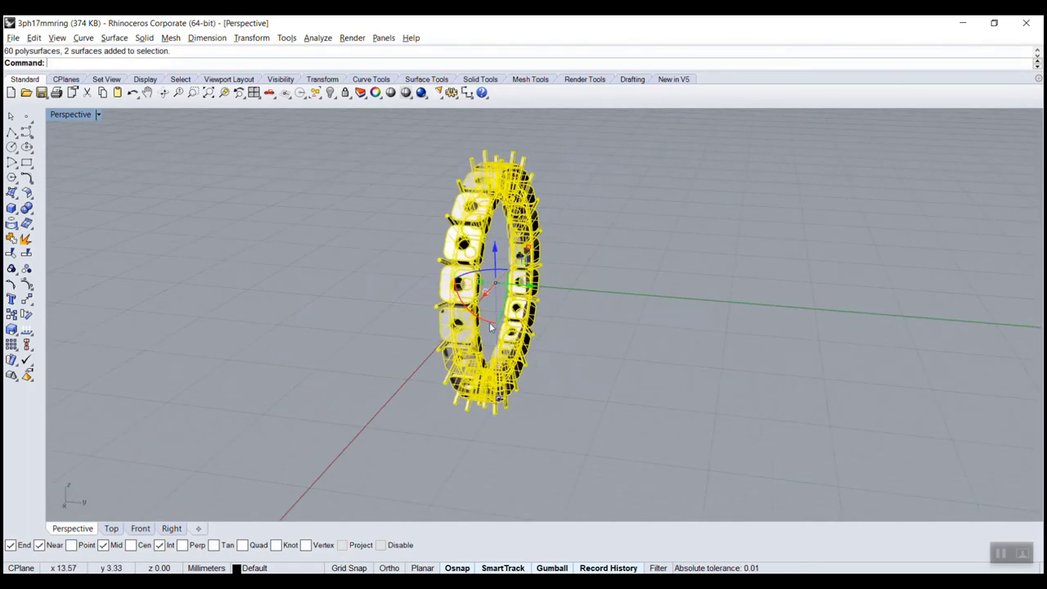
drag(490, 323, 608, 306)
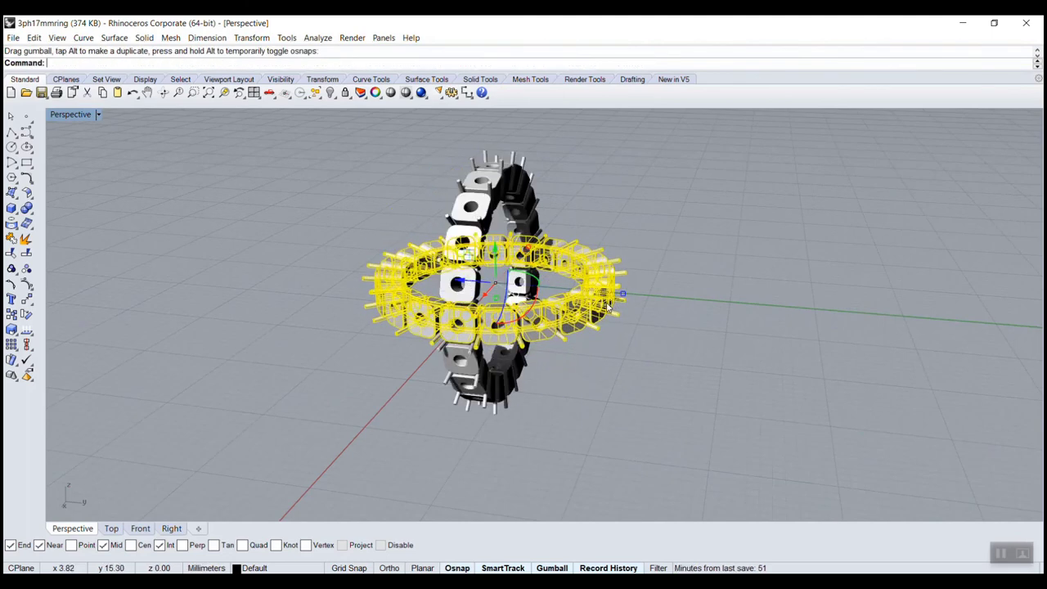
right_drag(624, 379, 491, 391)
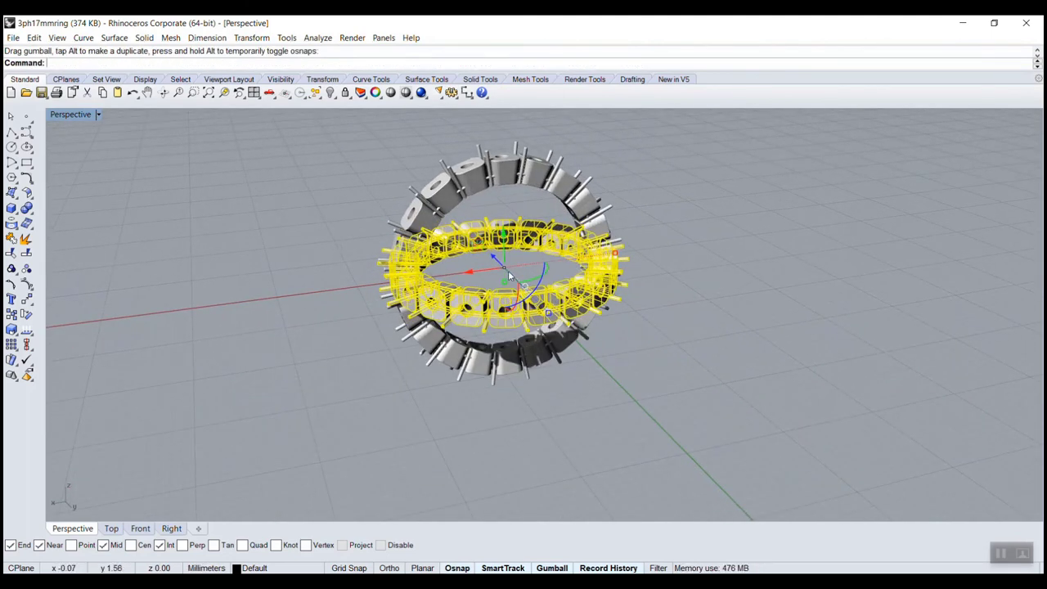
Step: Move the horizontal ring copy along the X axis so it links through the upright ring, and deselect it
drag(473, 278, 386, 283)
click(304, 213)
right_drag(304, 209, 357, 233)
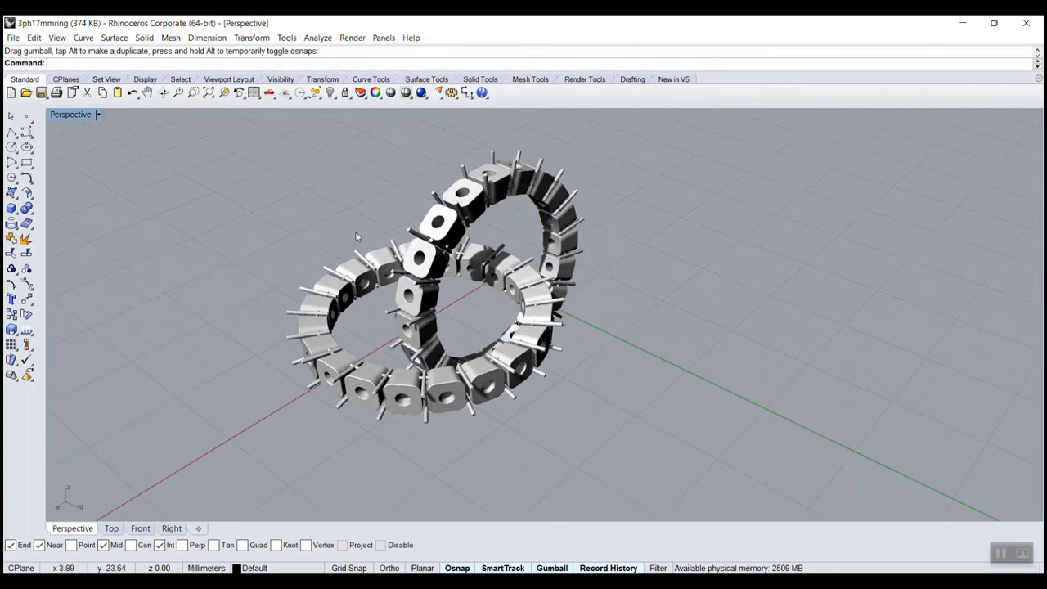